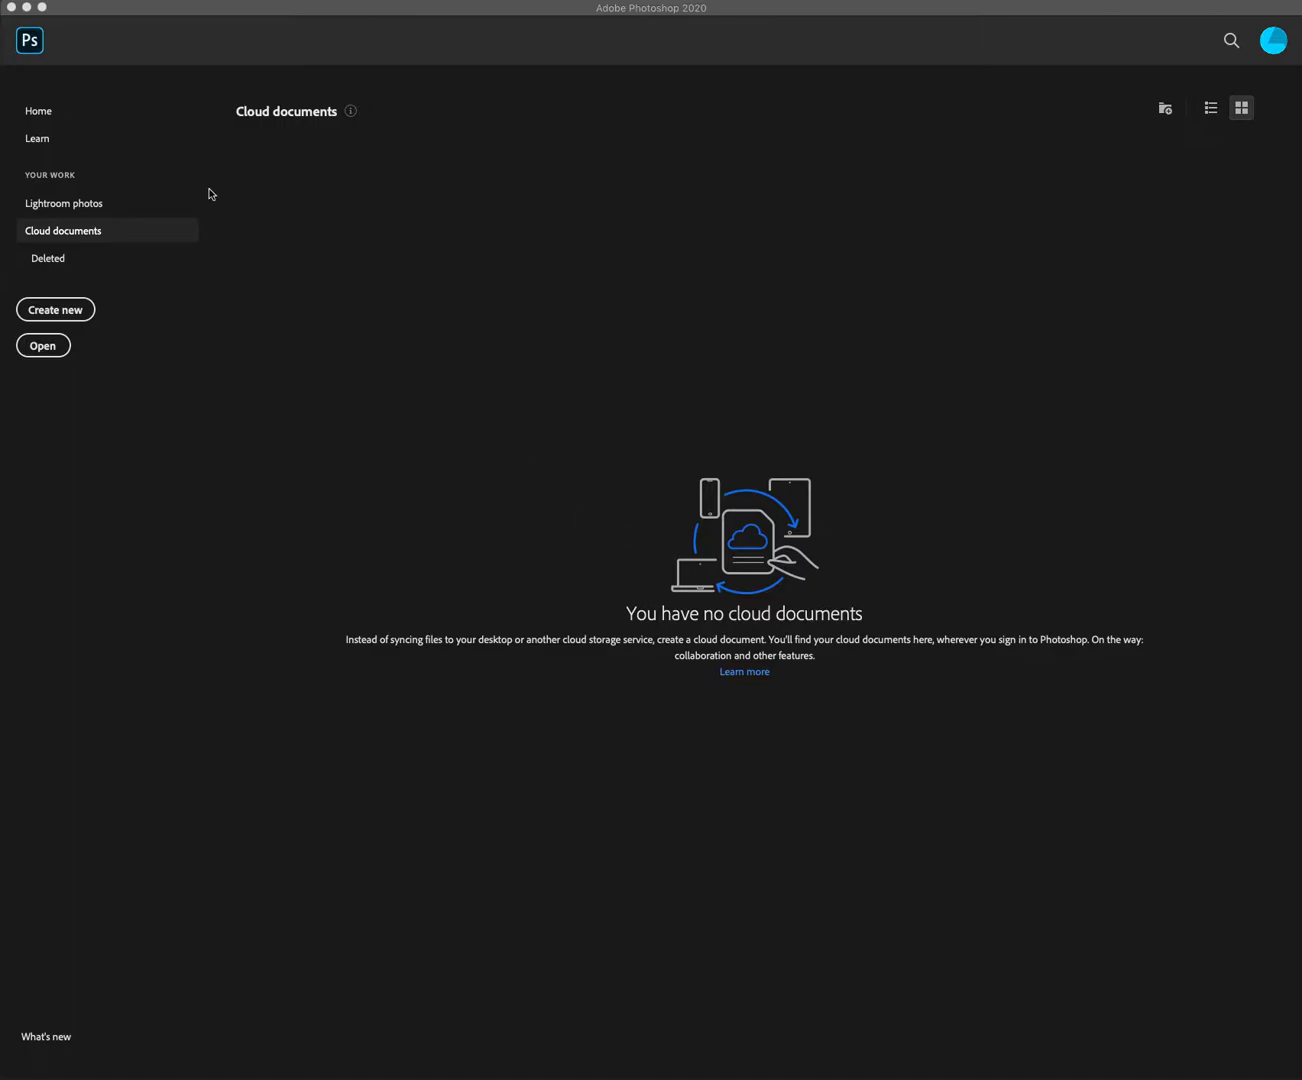
# Create a new document 1000 pixels wide and 1000 pixels high at 72 pixels/inch
pyautogui.click(346, 11)
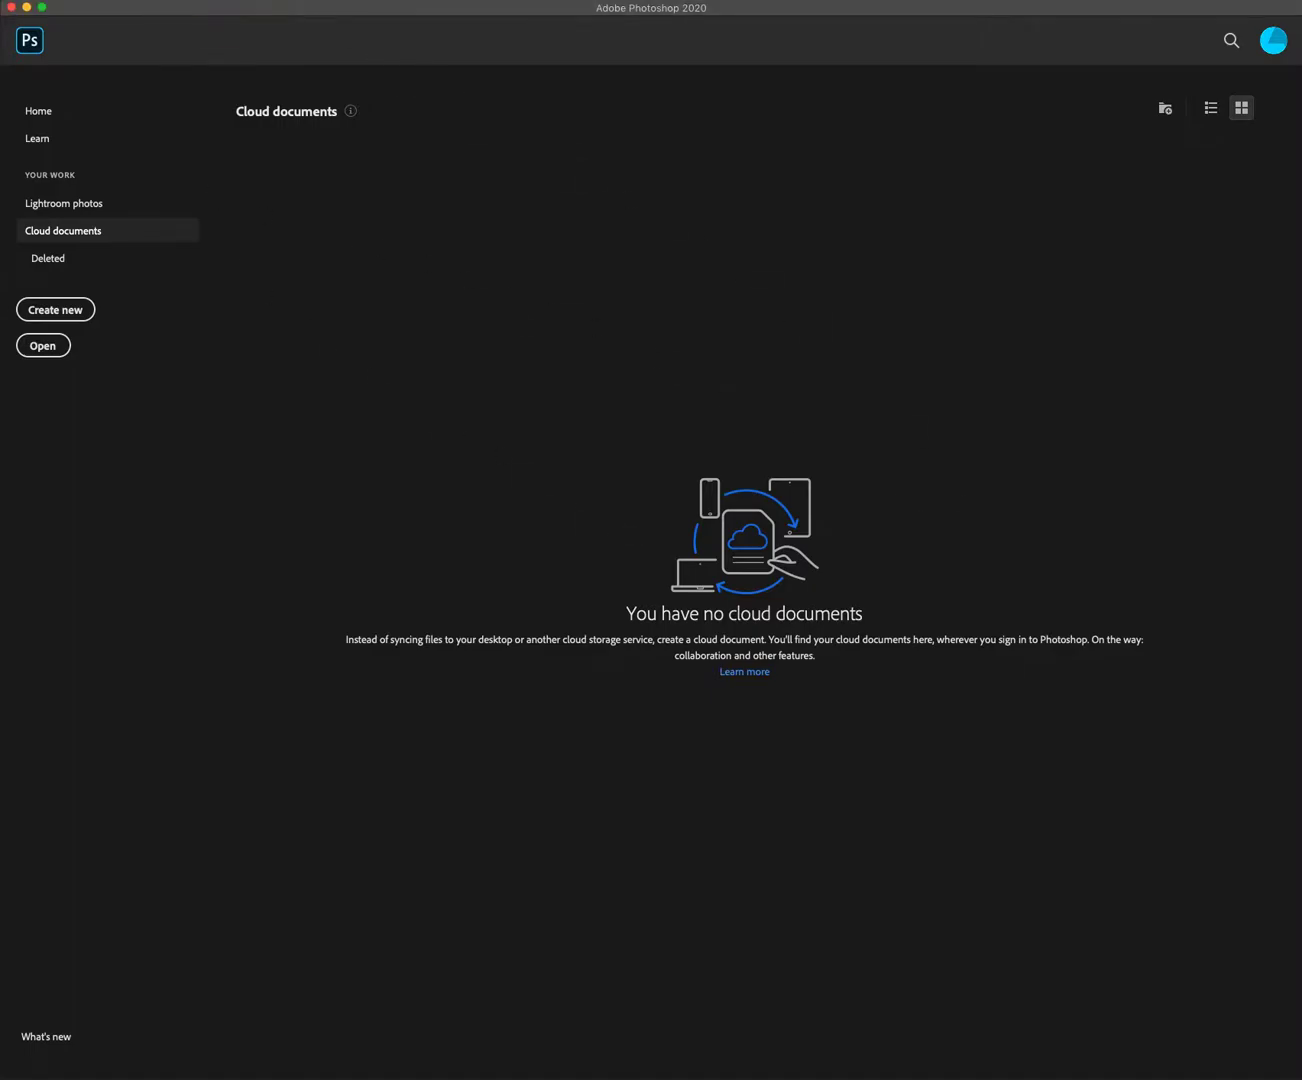
pyautogui.click(122, 2)
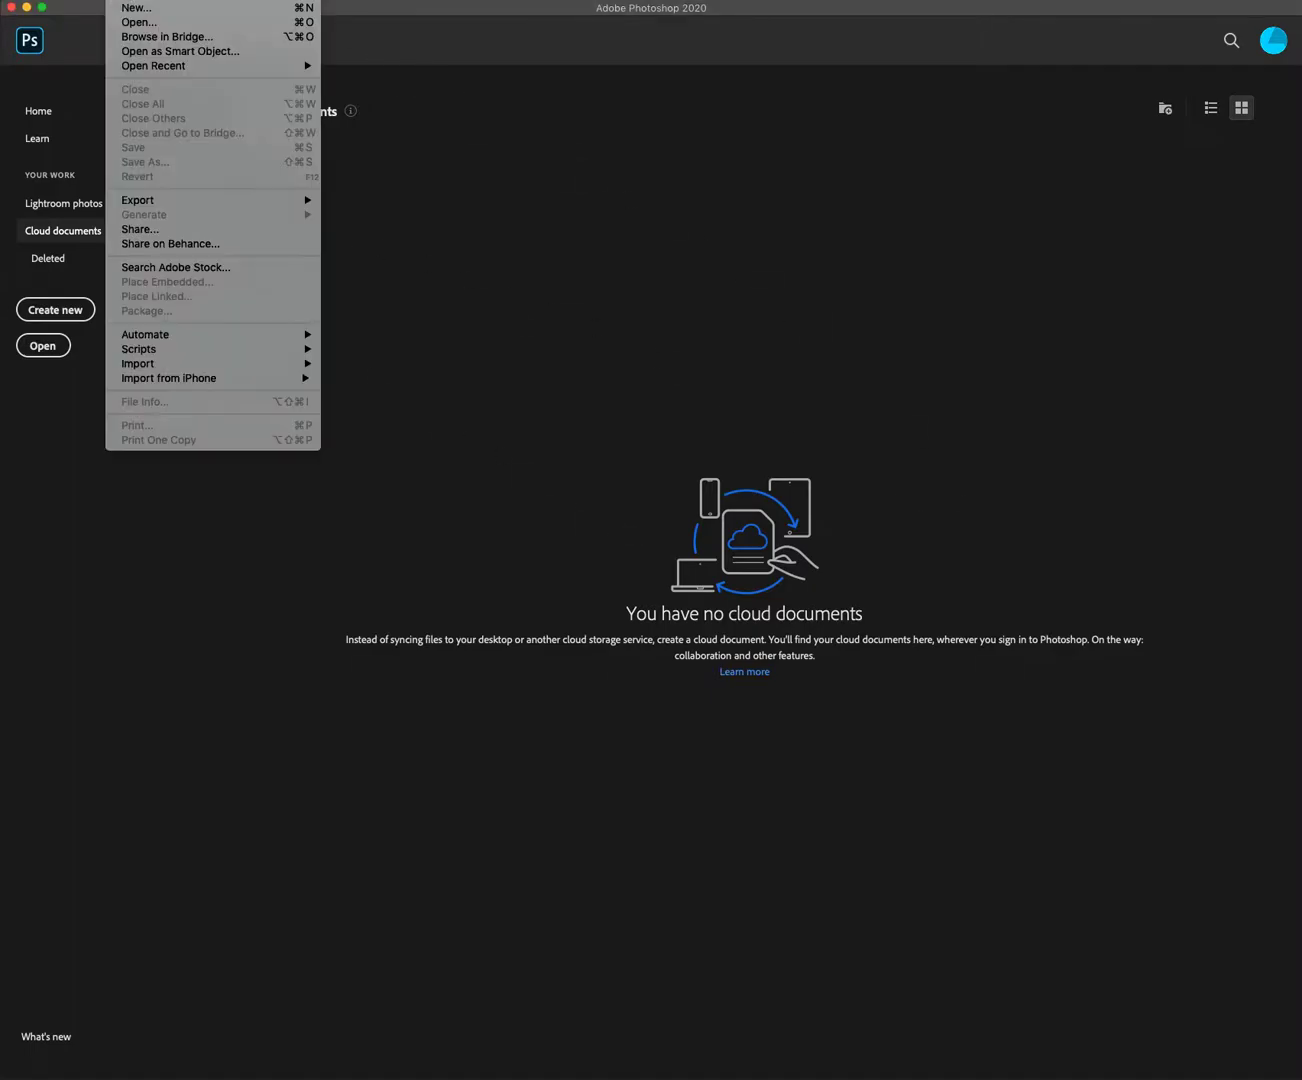
pyautogui.click(123, 12)
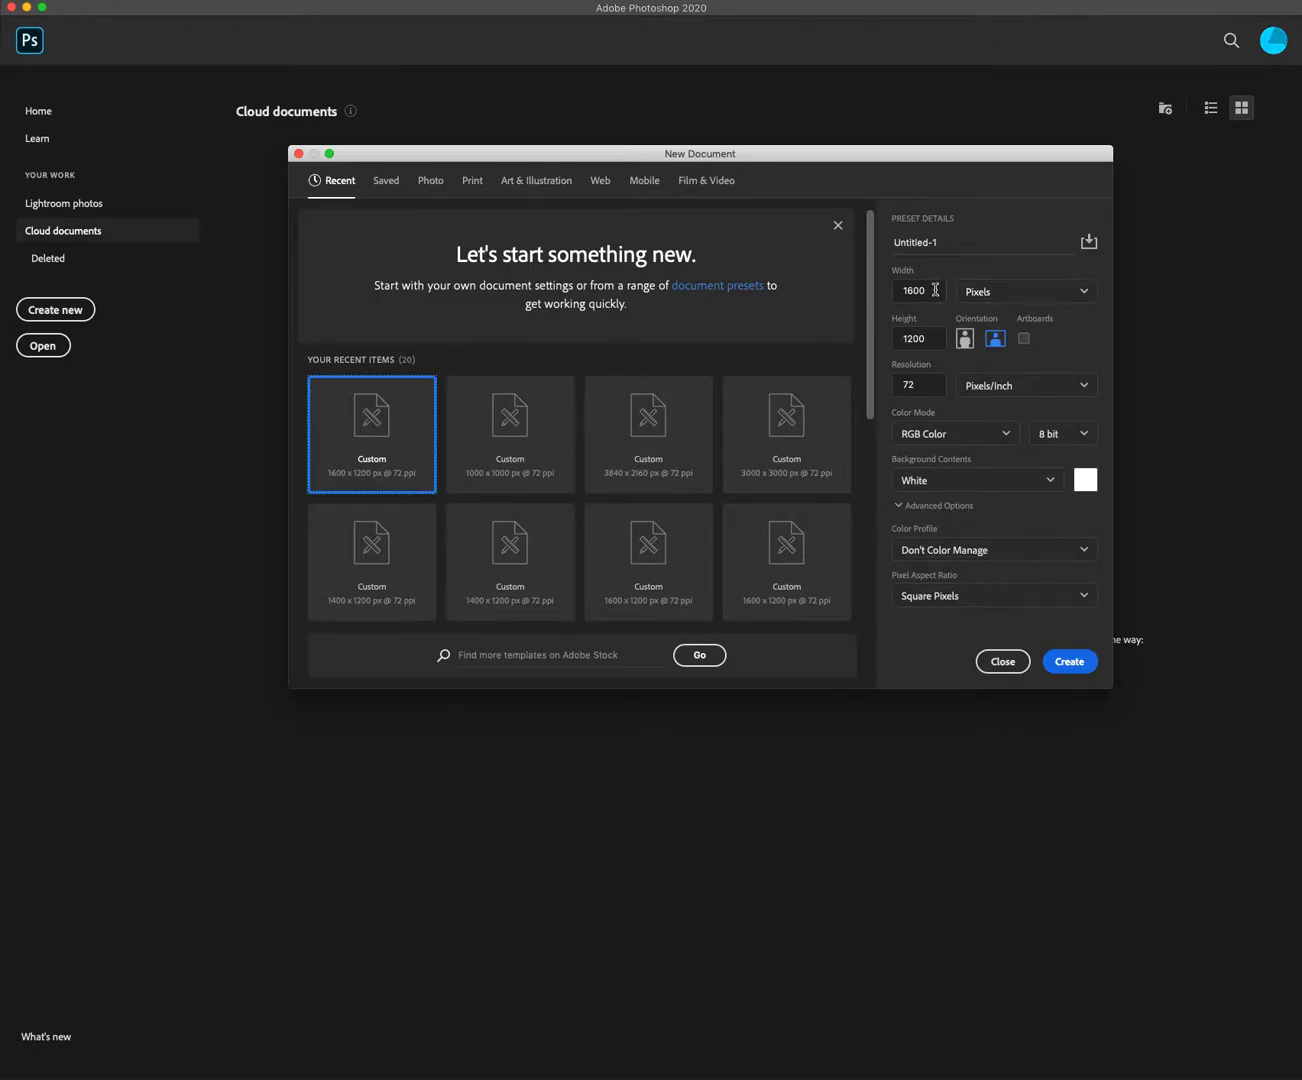
pyautogui.moveTo(935, 290); pyautogui.dragTo(865, 290)
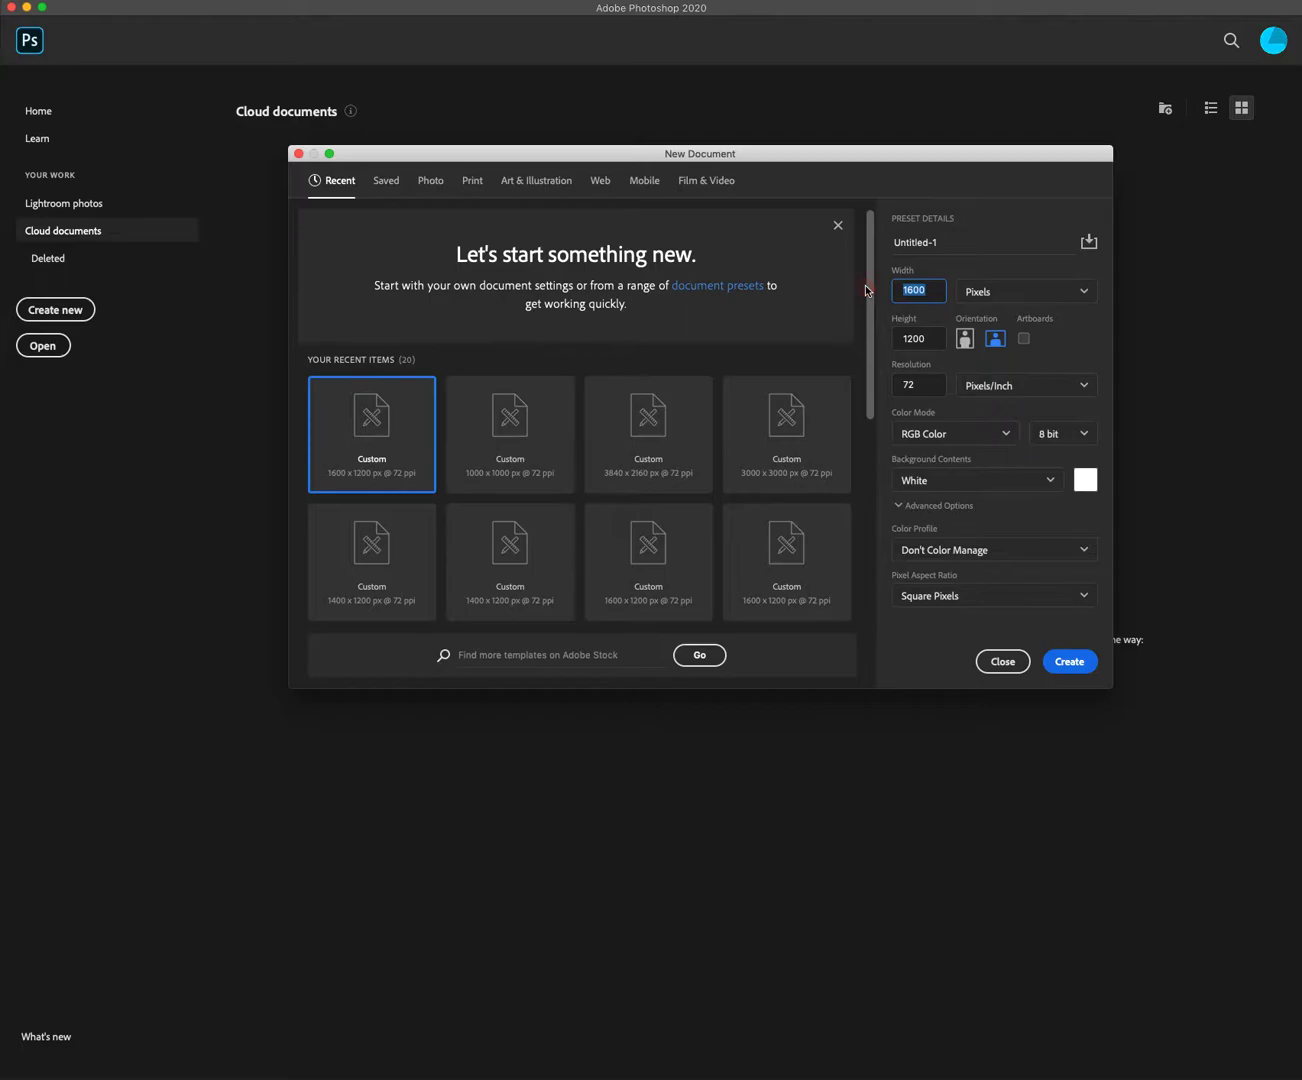
pyautogui.write('1000')
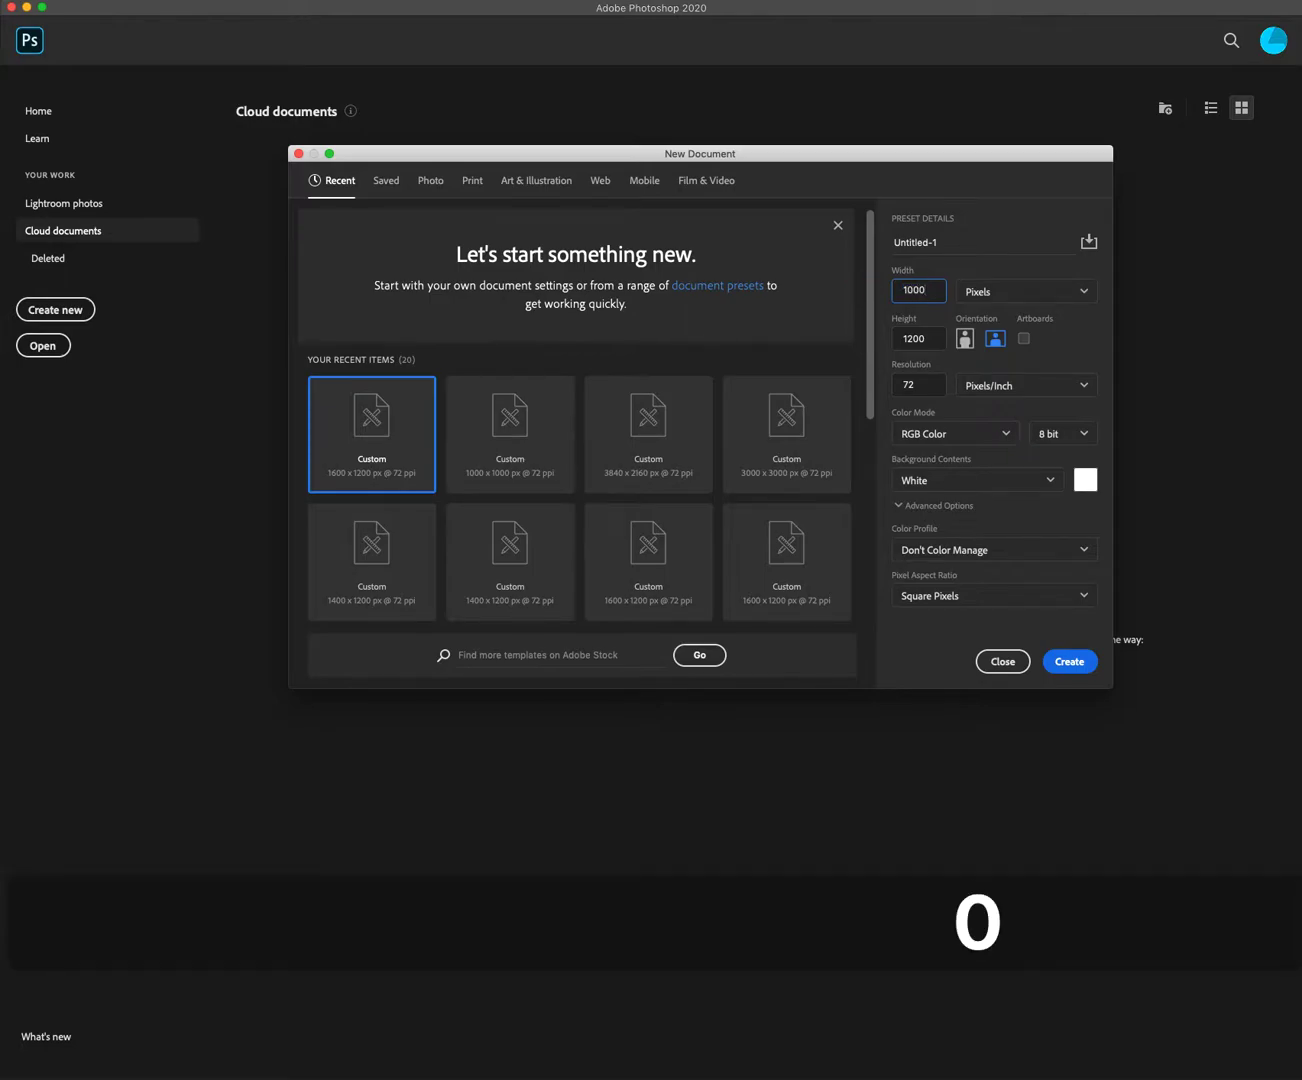
pyautogui.press('Tab')
pyautogui.write('1000')
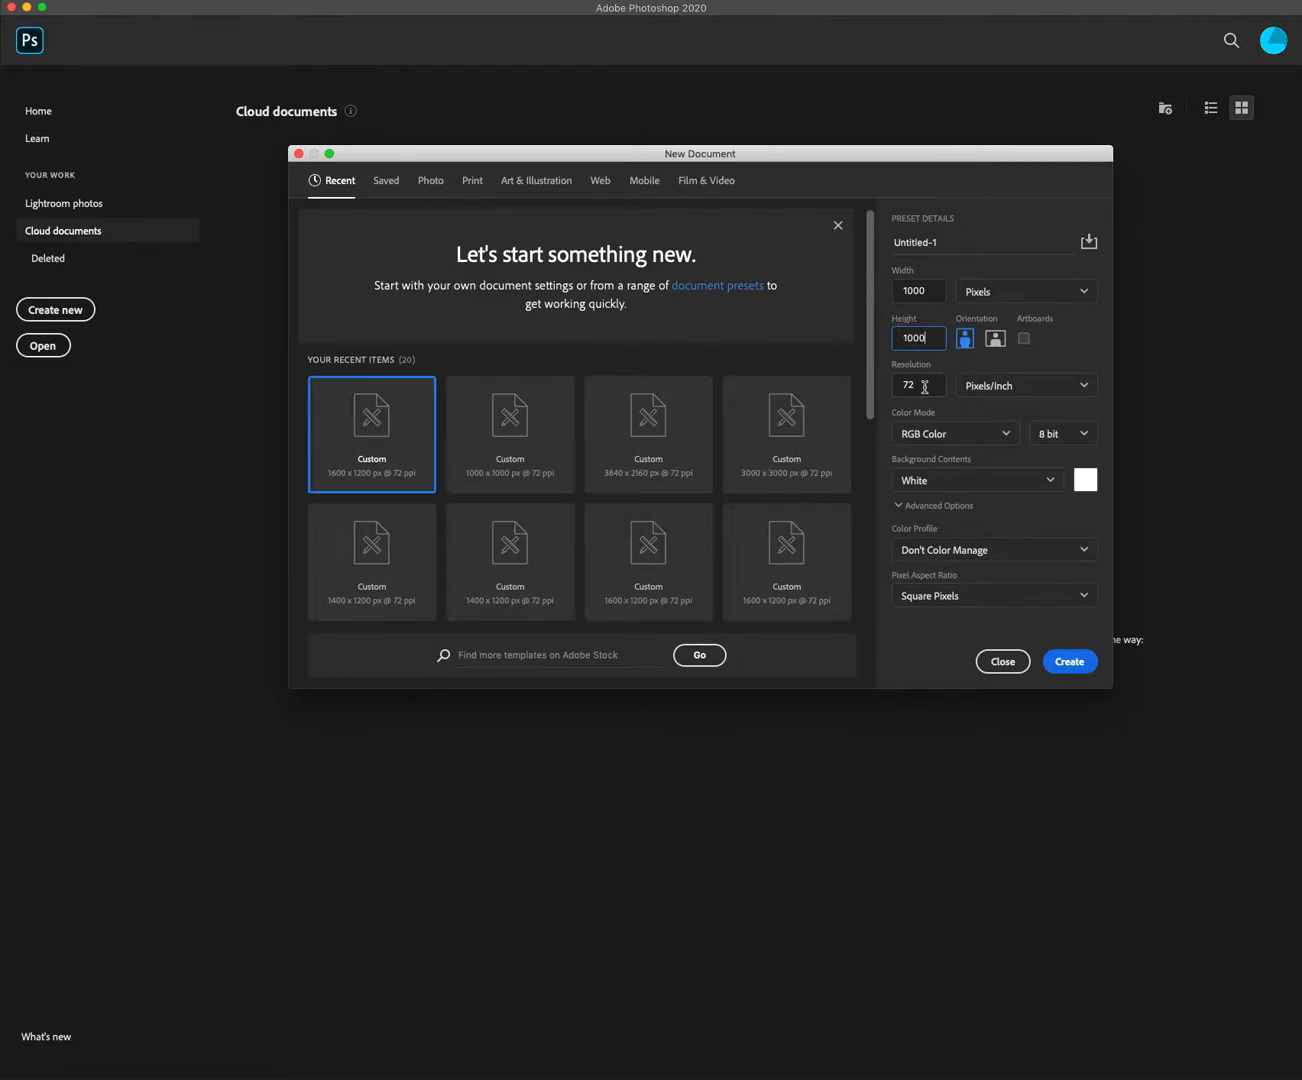
pyautogui.press('Tab')
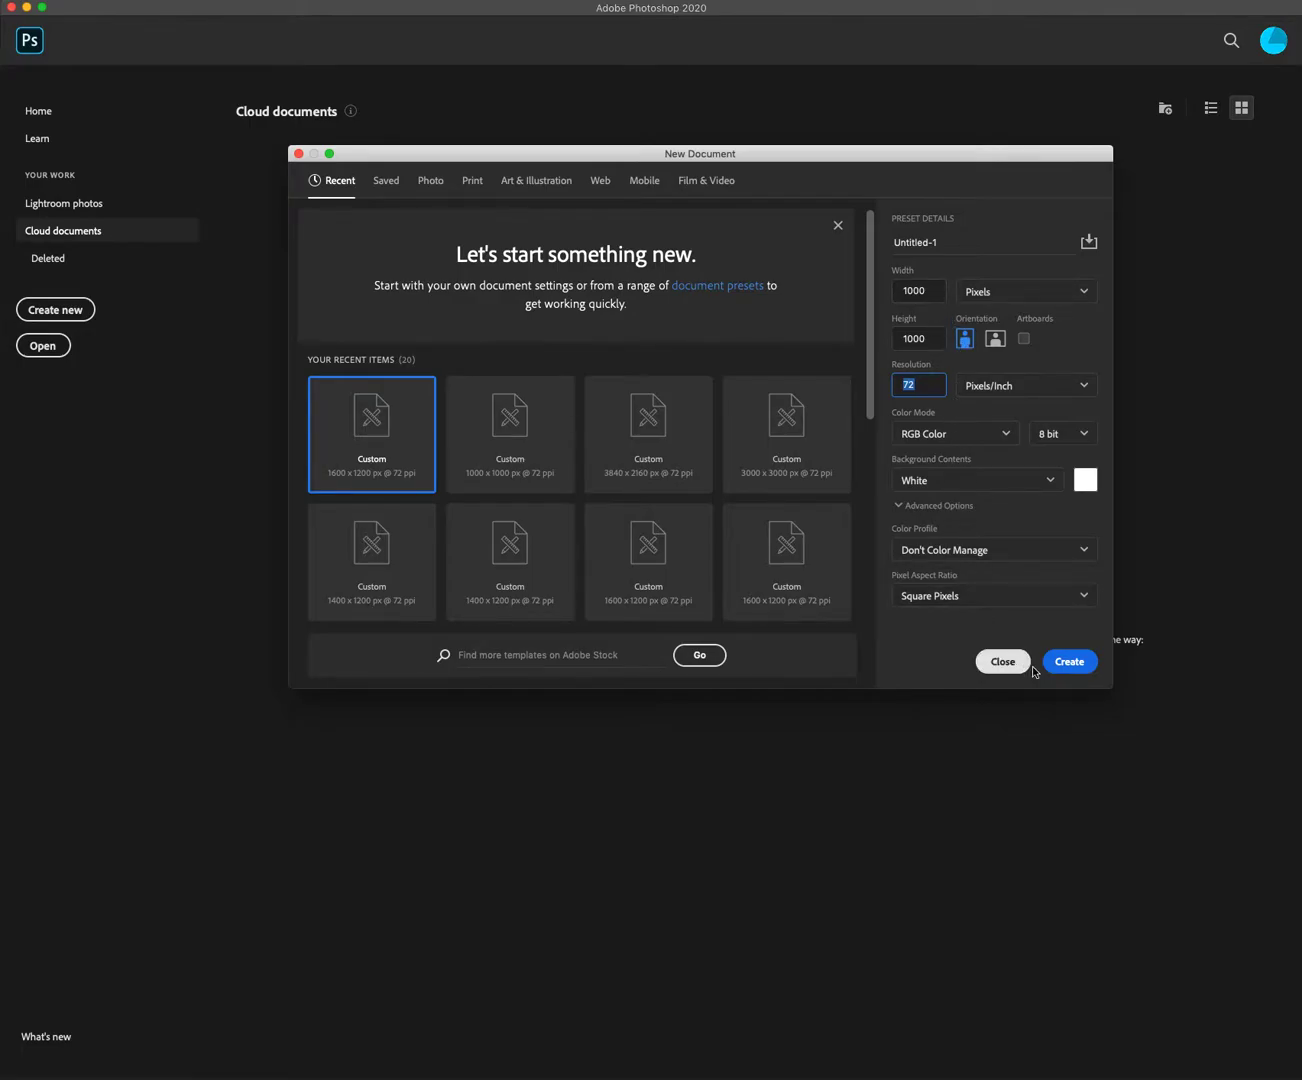
pyautogui.click(1065, 664)
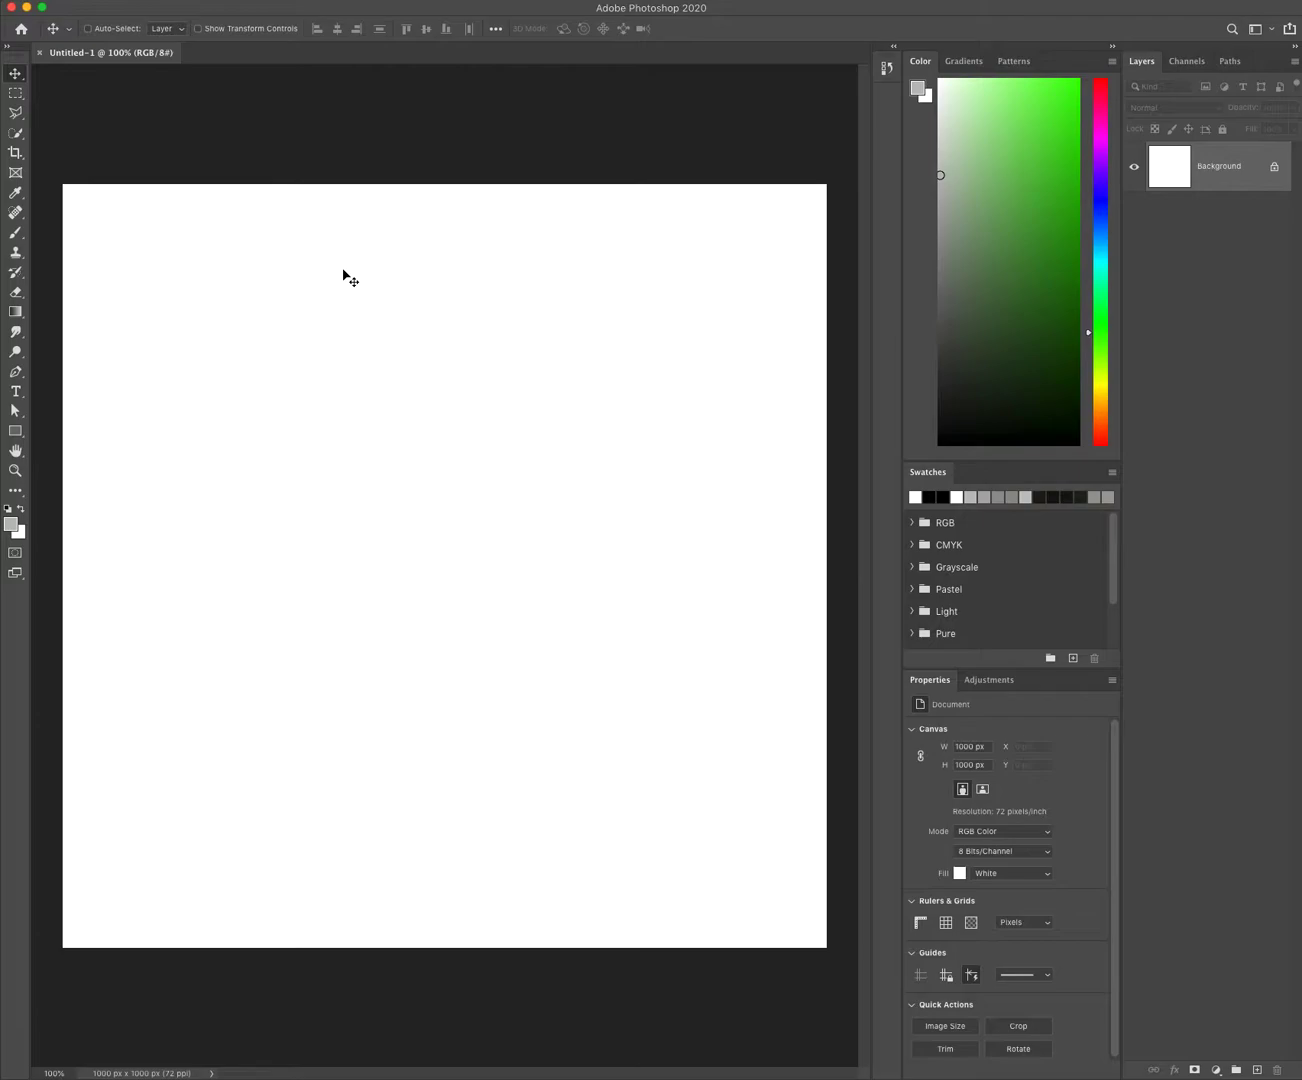
# Activate the Brush tool and look over the other tools grouped with it, keeping the Brush tool selected
pyautogui.press('b')
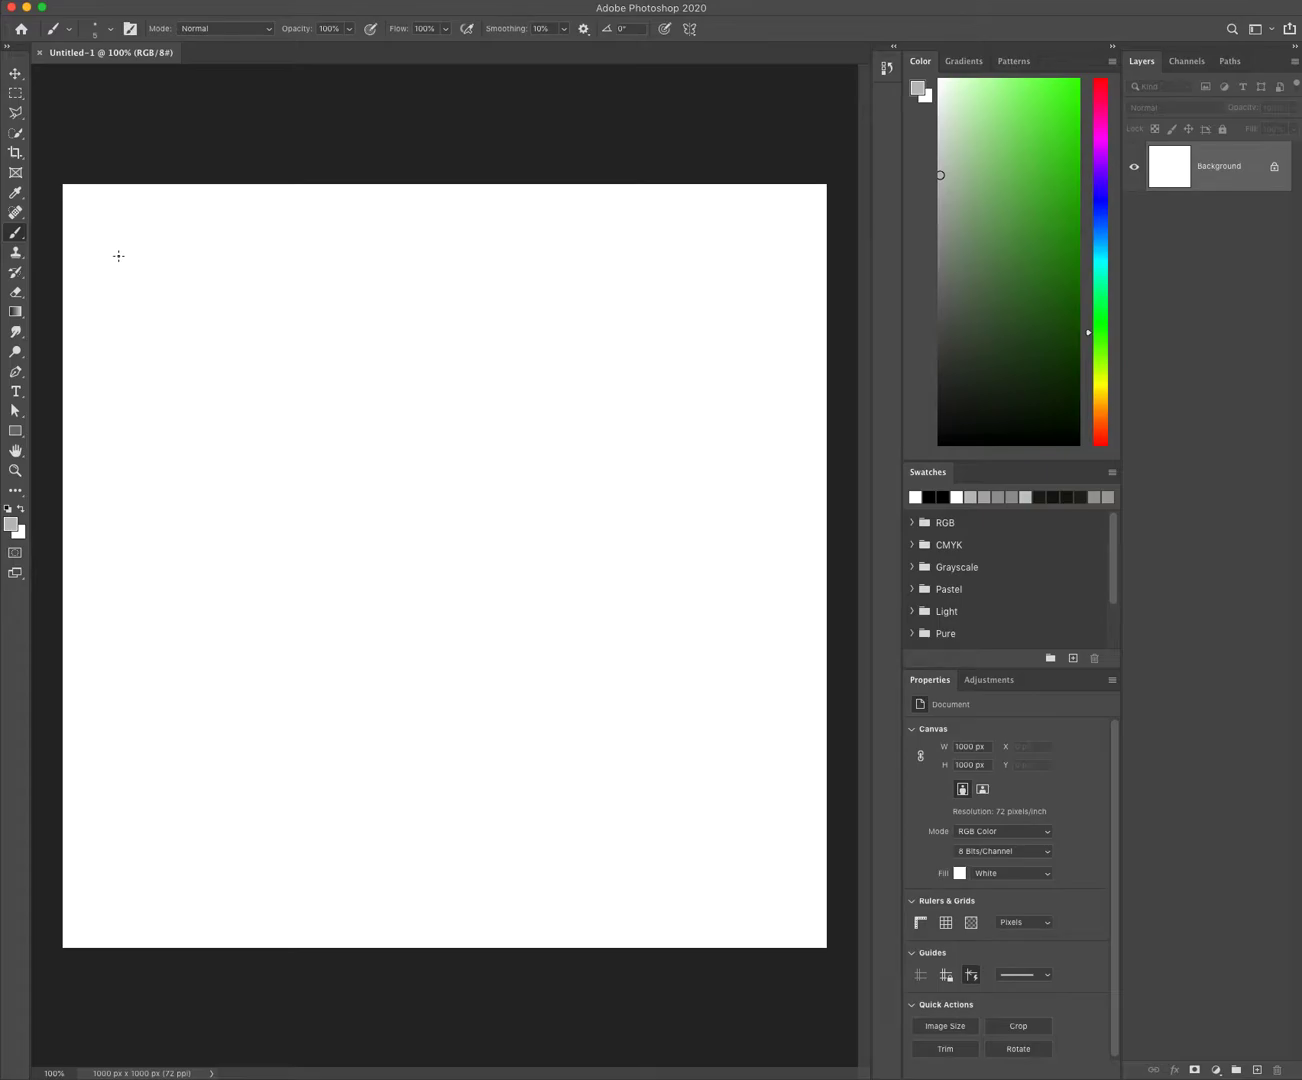
pyautogui.click(16, 235)
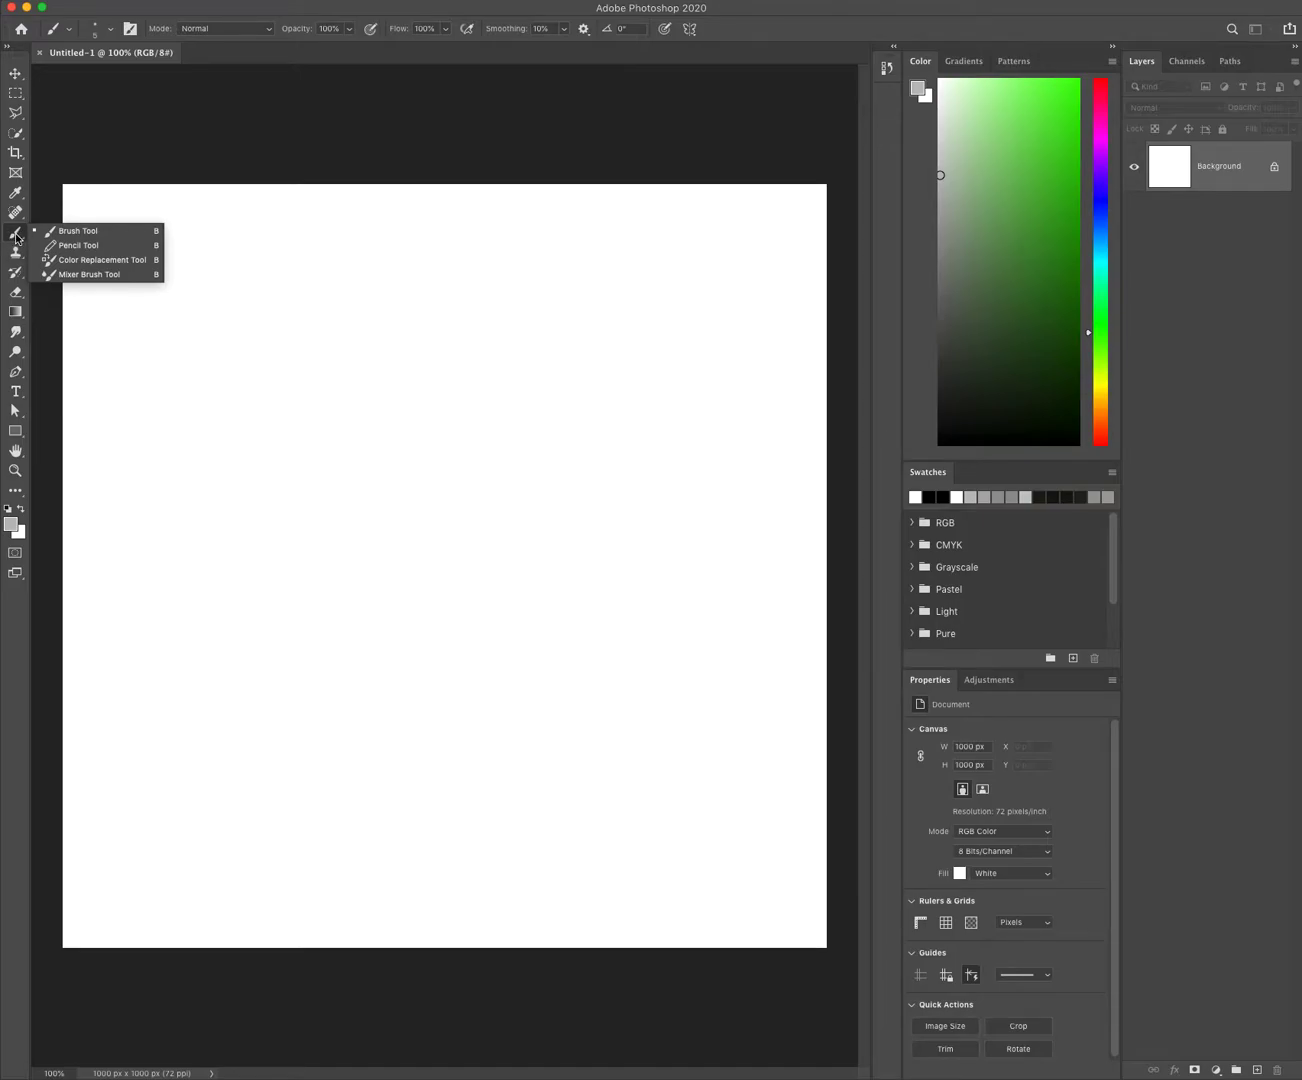
pyautogui.click(17, 237)
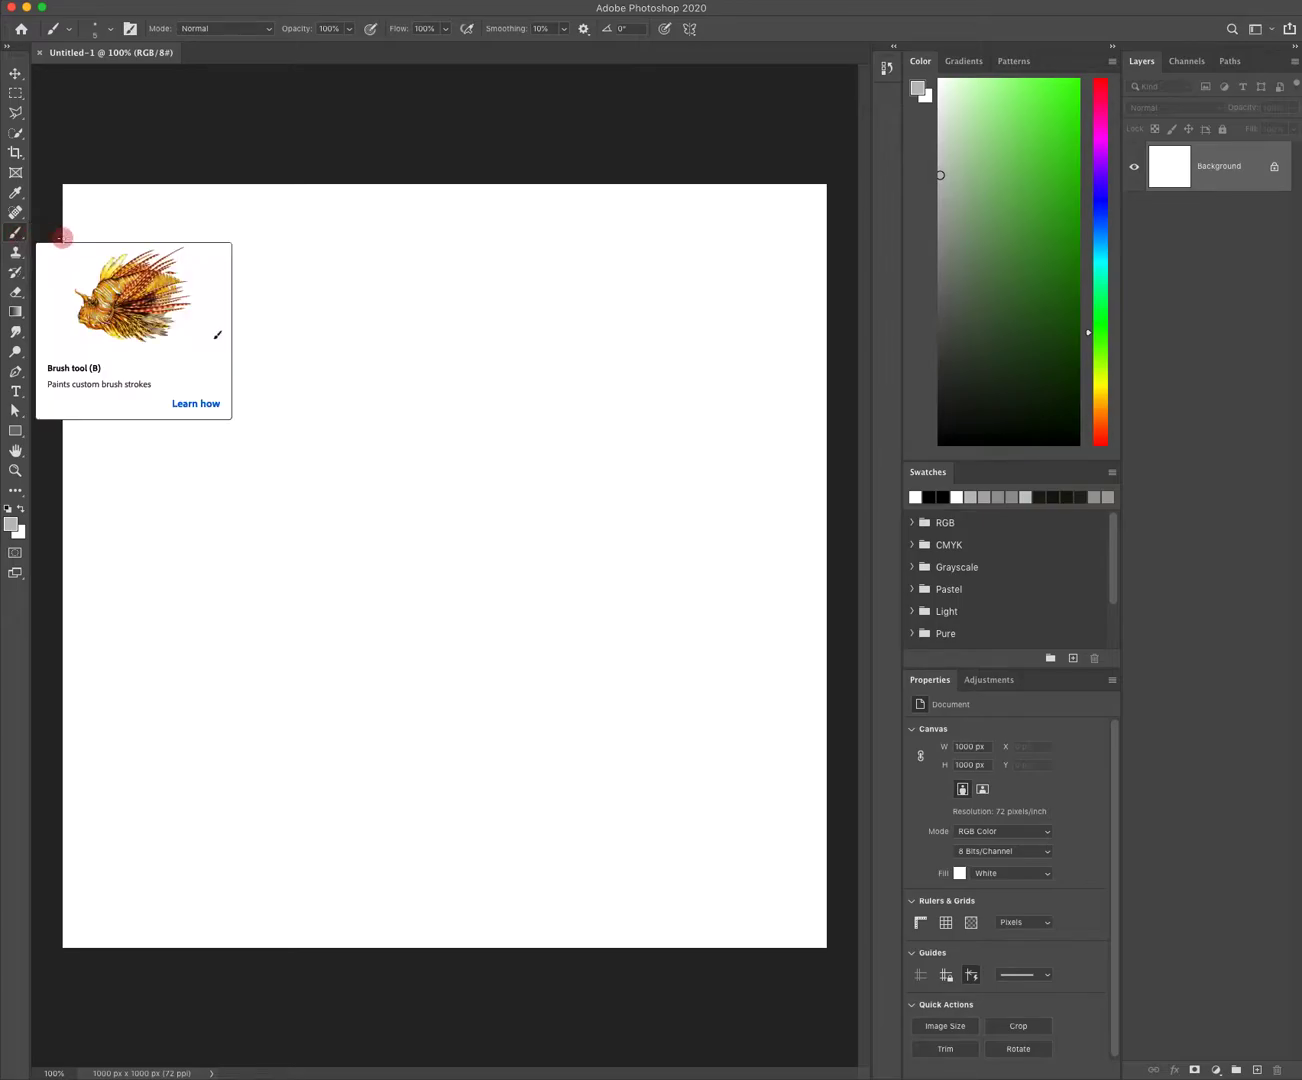
pyautogui.click(17, 237)
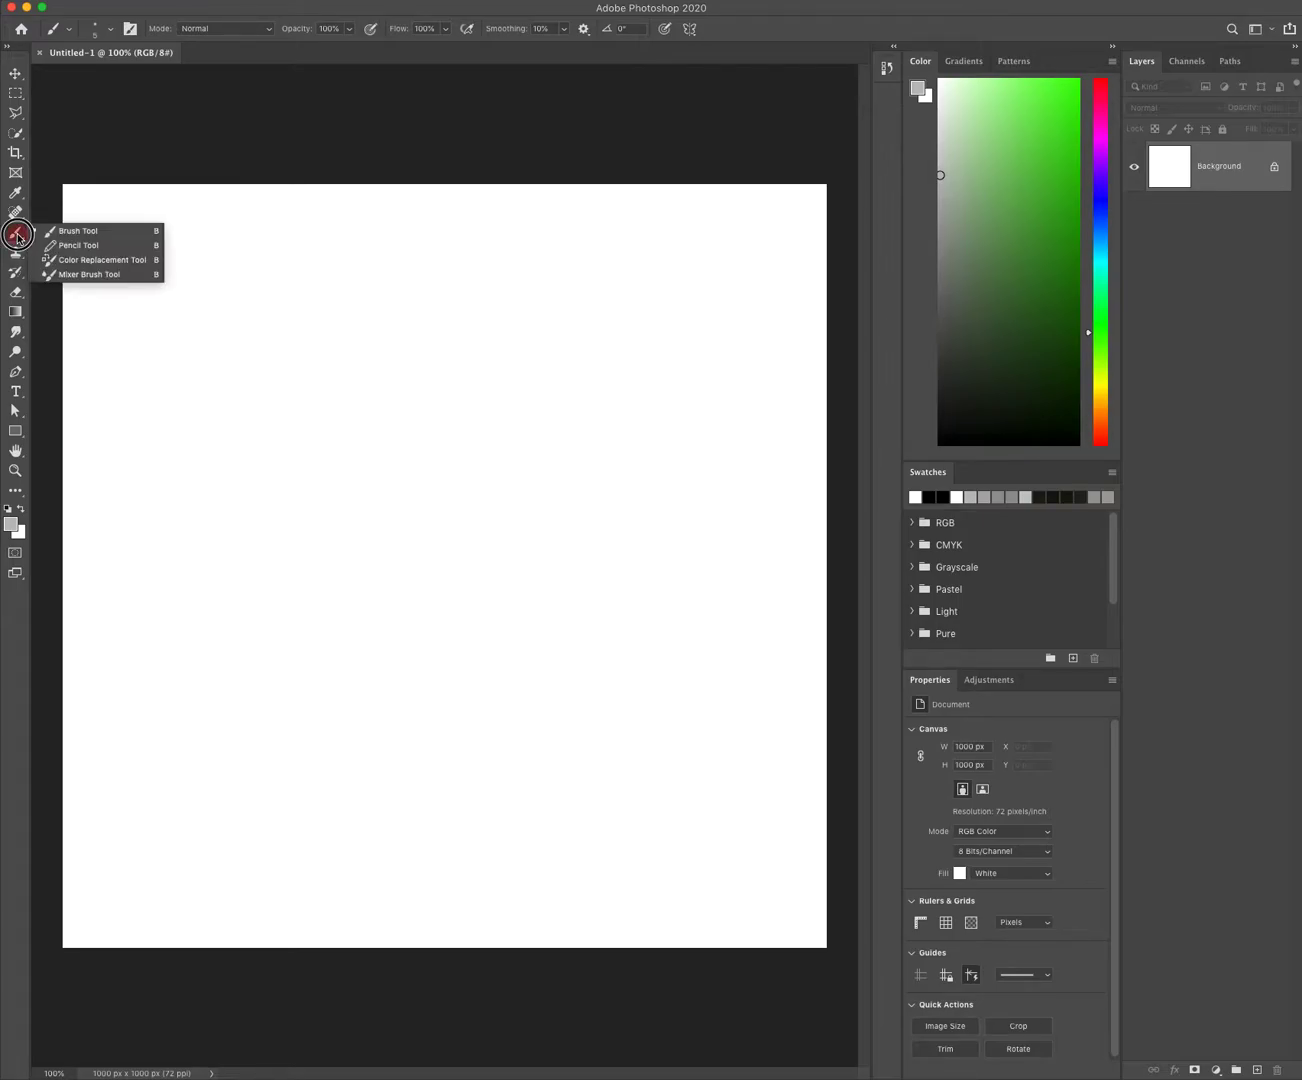
pyautogui.click(68, 237)
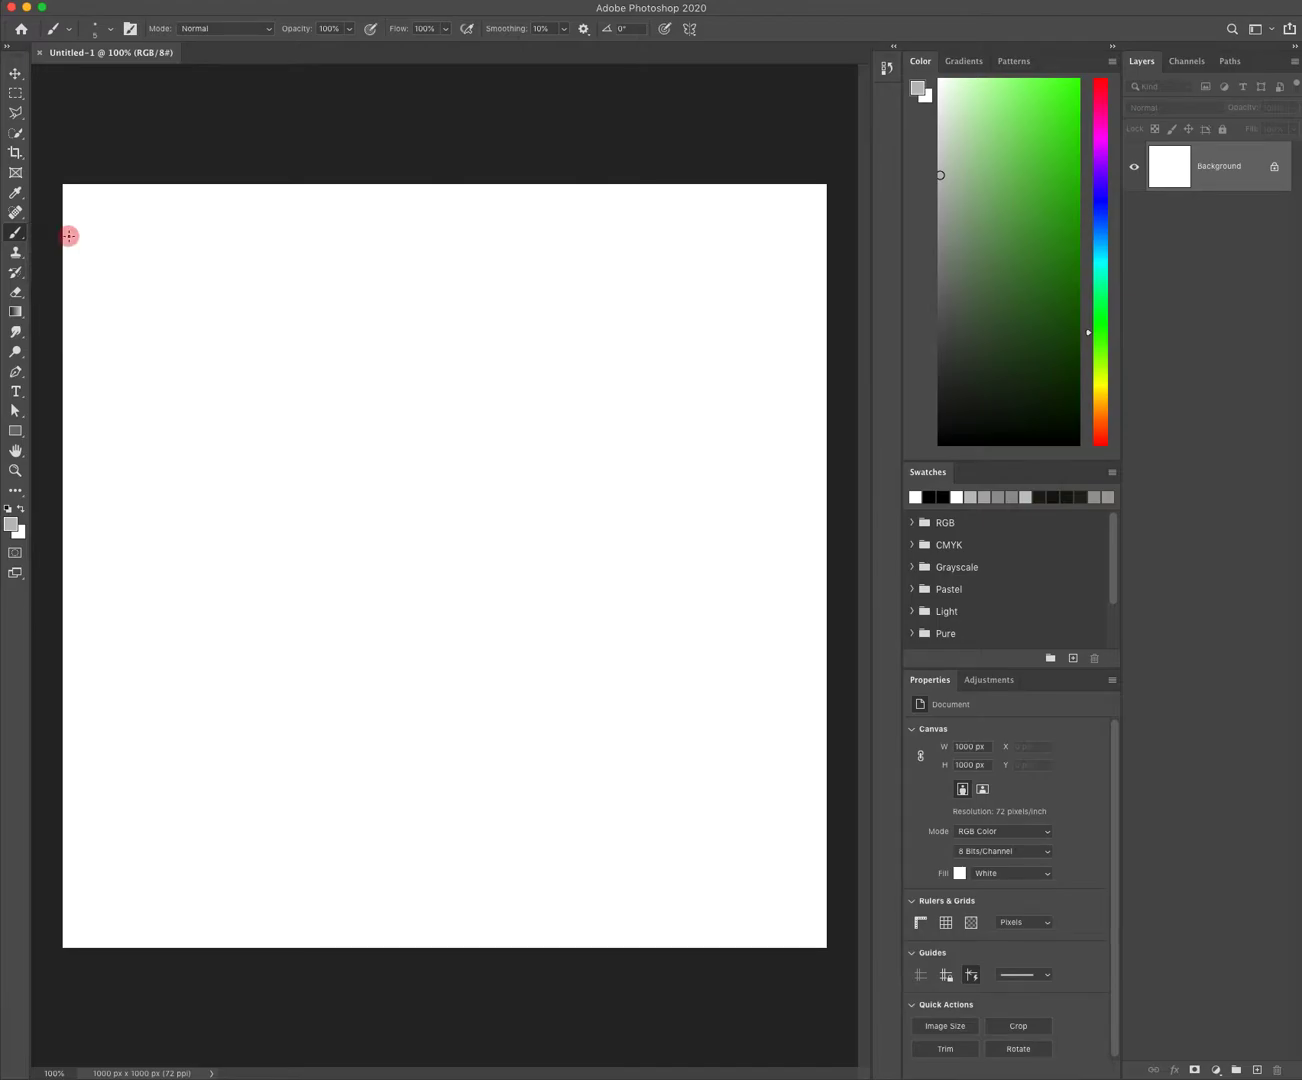
pyautogui.click(19, 196)
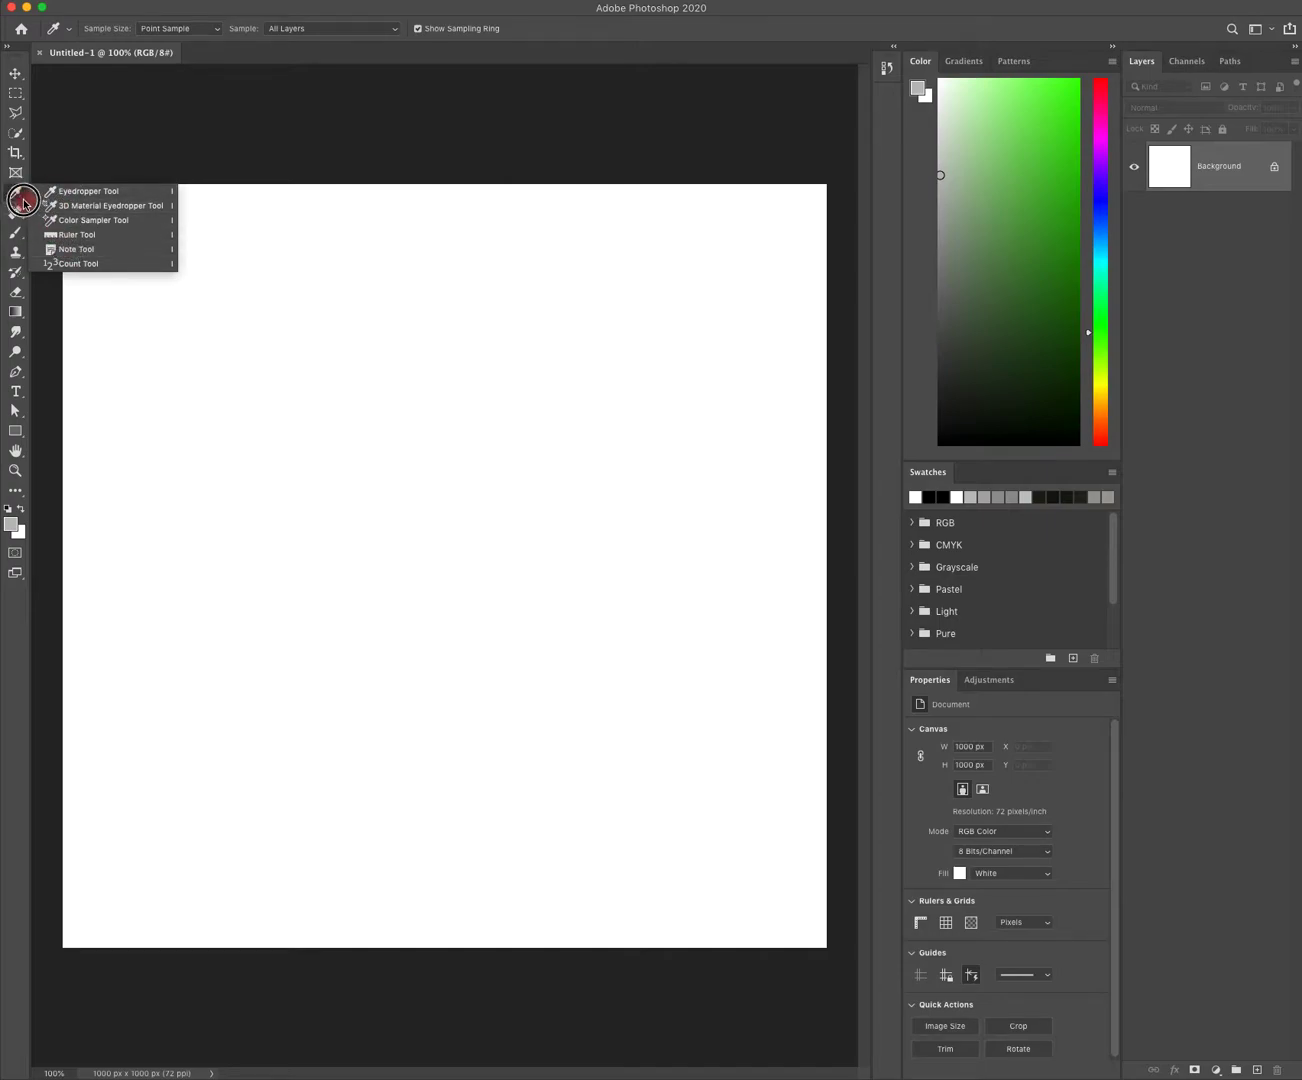
pyautogui.click(14, 236)
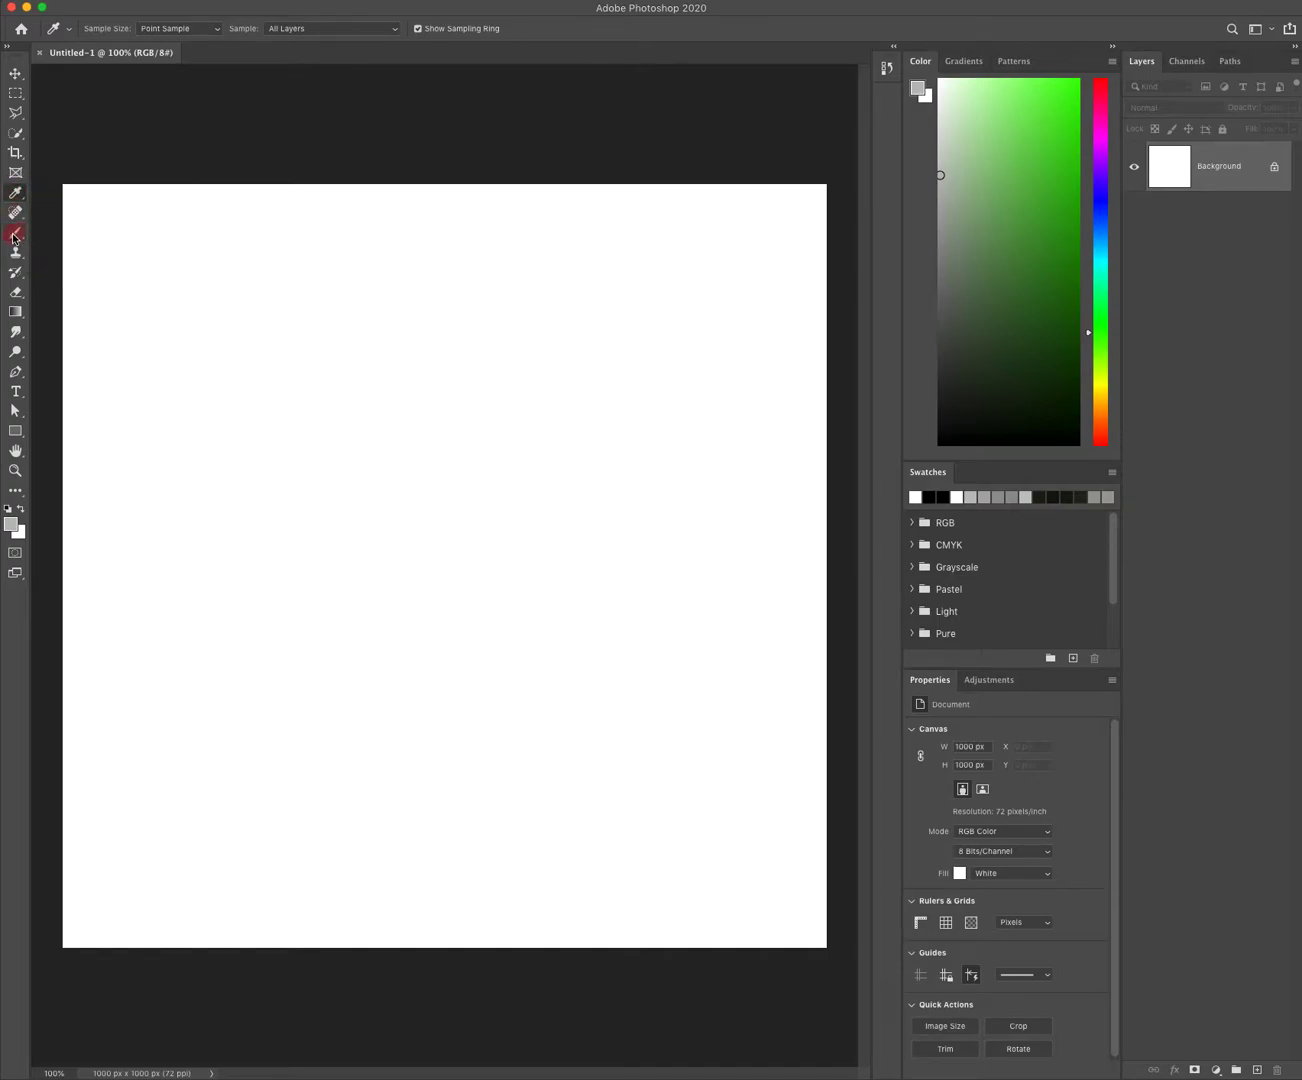
pyautogui.click(17, 235)
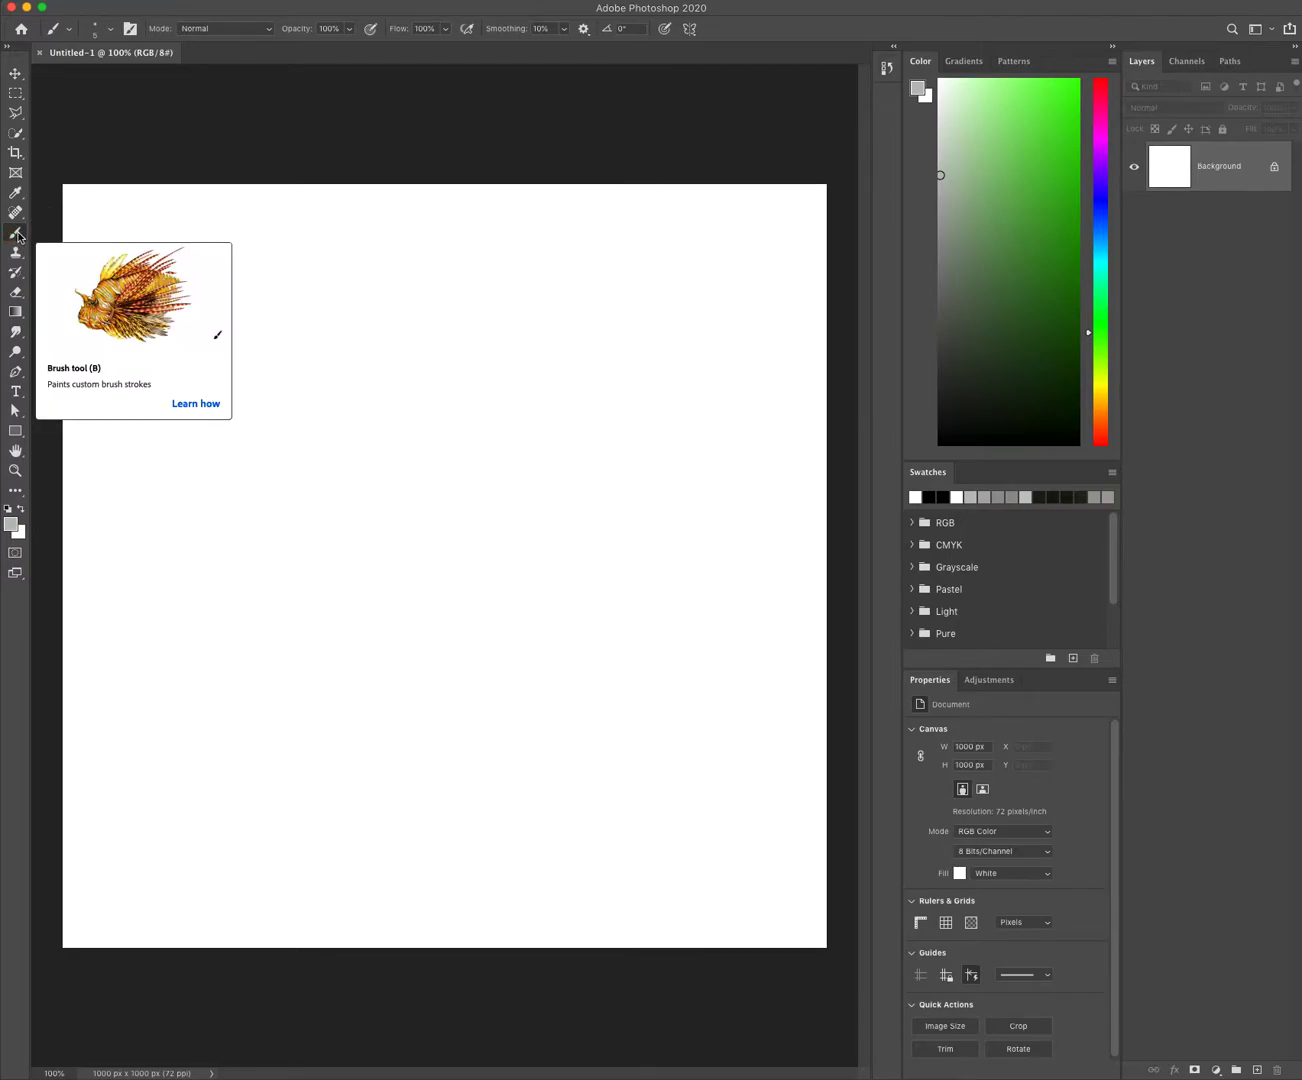
pyautogui.click(19, 236)
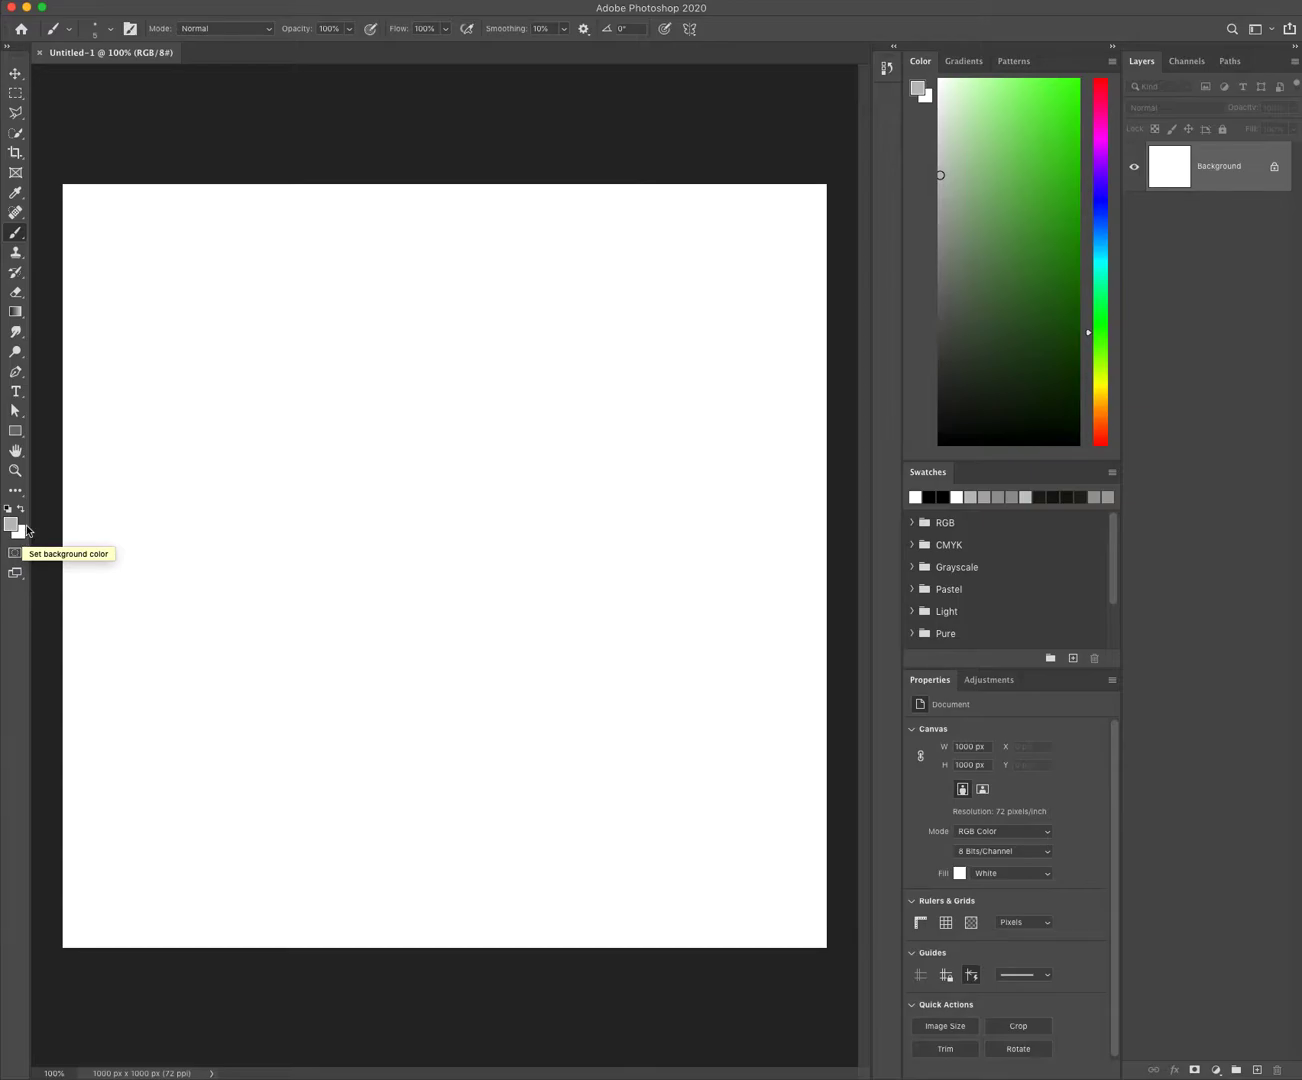
# Paint three wavy gray brush strokes running diagonally down across the upper and middle part of the canvas
pyautogui.moveTo(155, 384)
pyautogui.mouseDown()
pyautogui.moveTo(186, 444)
pyautogui.moveTo(276, 459)
pyautogui.moveTo(299, 510)
pyautogui.moveTo(490, 650)
pyautogui.mouseUp()
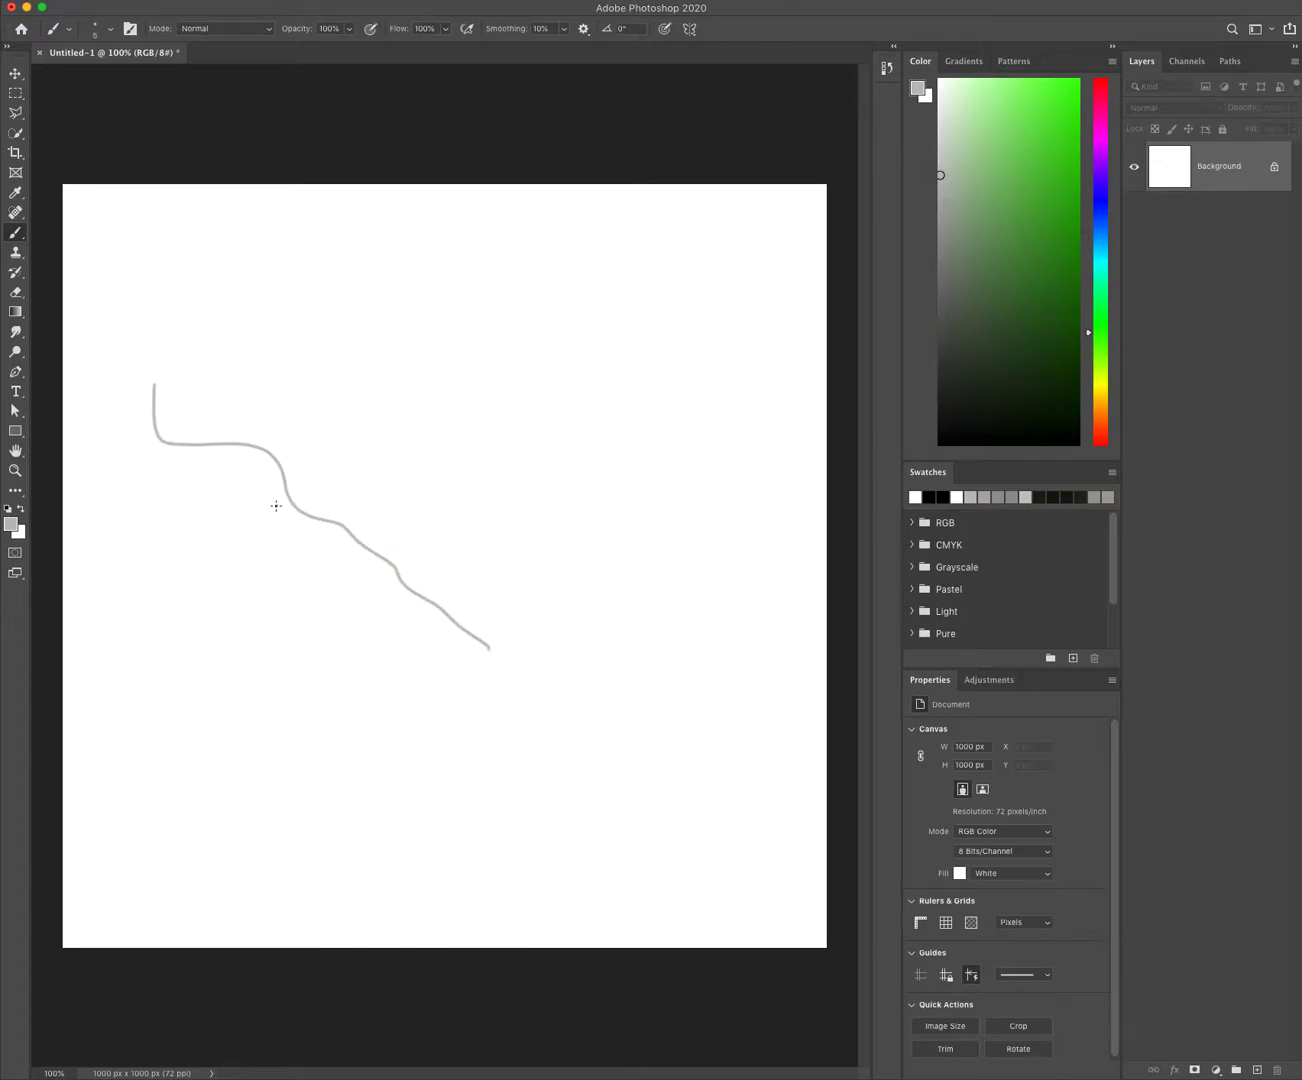
pyautogui.moveTo(232, 368)
pyautogui.mouseDown()
pyautogui.moveTo(296, 400)
pyautogui.moveTo(535, 592)
pyautogui.mouseUp()
pyautogui.moveTo(359, 331)
pyautogui.mouseDown()
pyautogui.moveTo(384, 366)
pyautogui.moveTo(656, 517)
pyautogui.mouseUp()
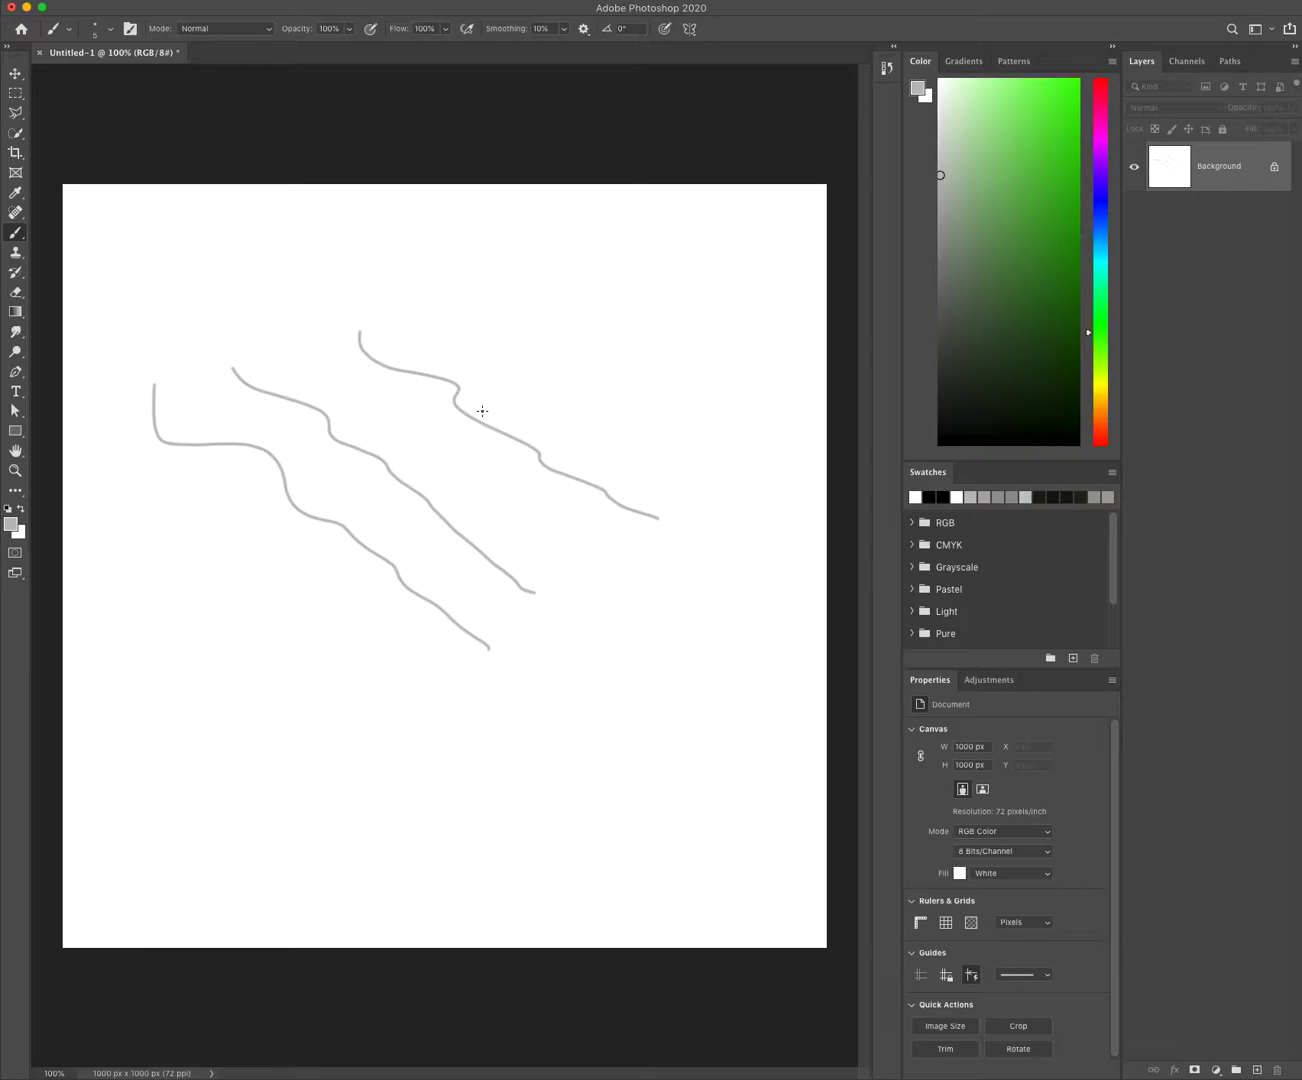
# Open the foreground color picker, place it over the canvas and set the hue to 268° purple
pyautogui.click(12, 526)
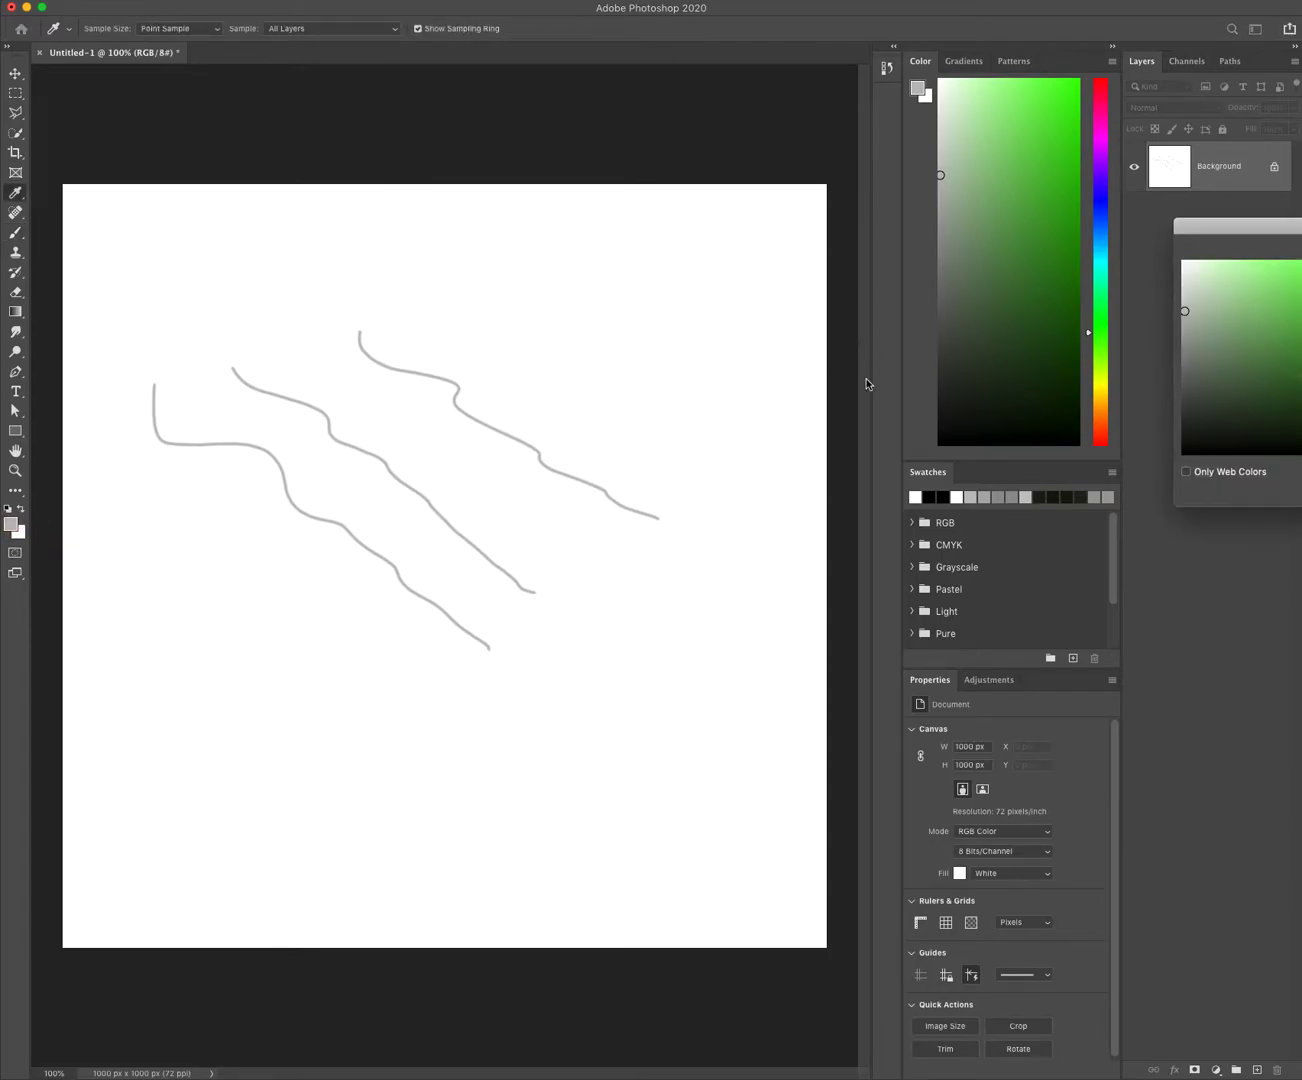
pyautogui.moveTo(1299, 228); pyautogui.dragTo(631, 366)
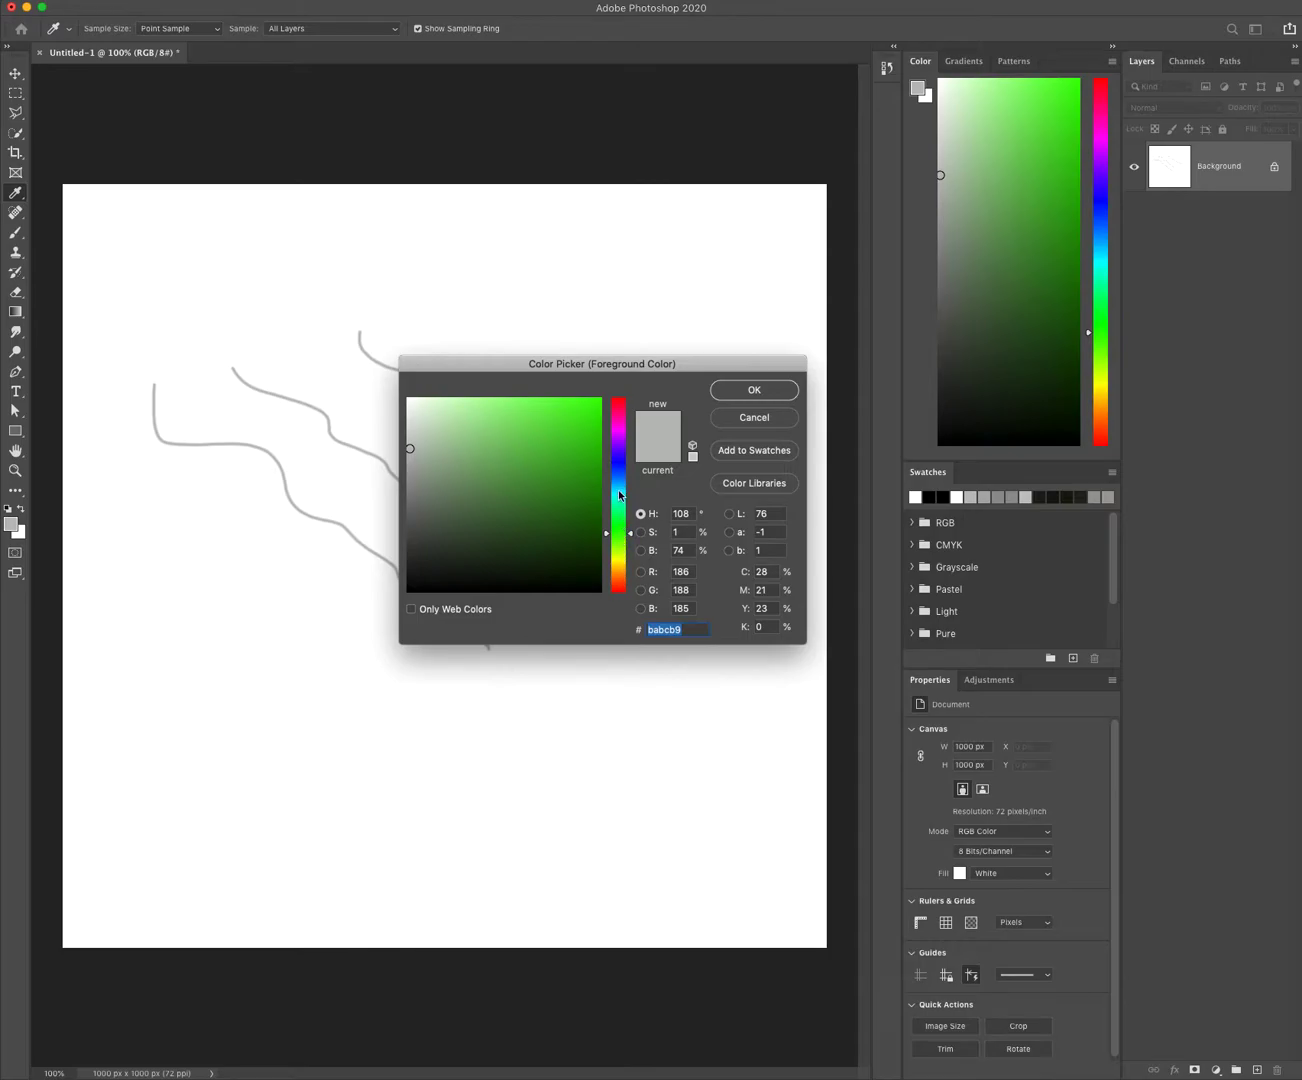
pyautogui.moveTo(622, 540); pyautogui.dragTo(613, 446)
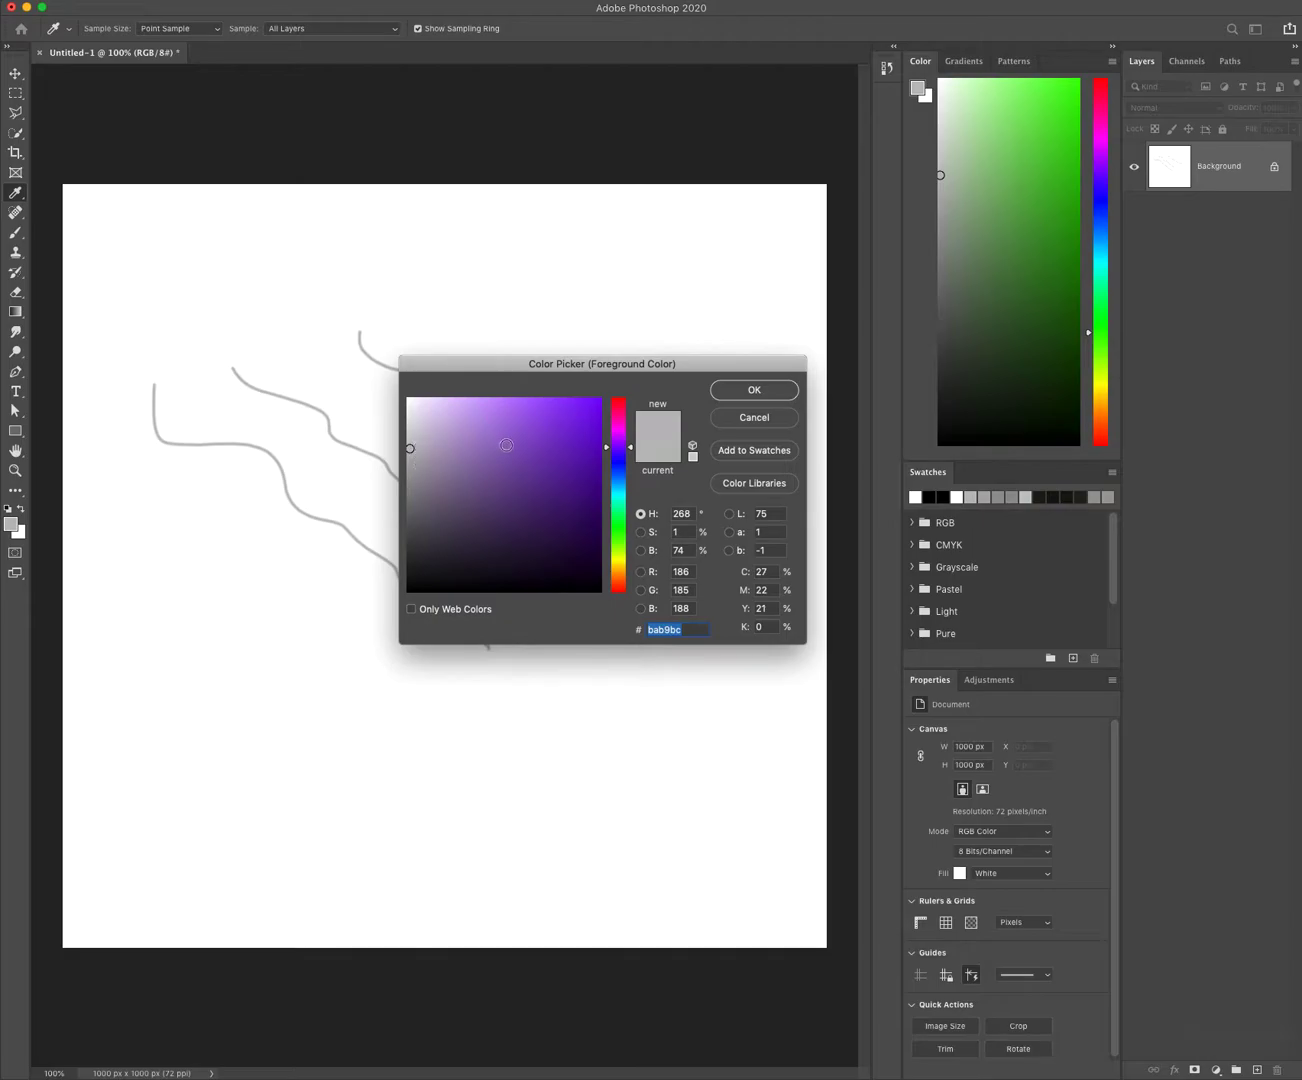
# Try several shades of the purple hue for the foreground color, including #8b49d5, dark #36135d, white #ffffff and #7432bf
pyautogui.click(536, 429)
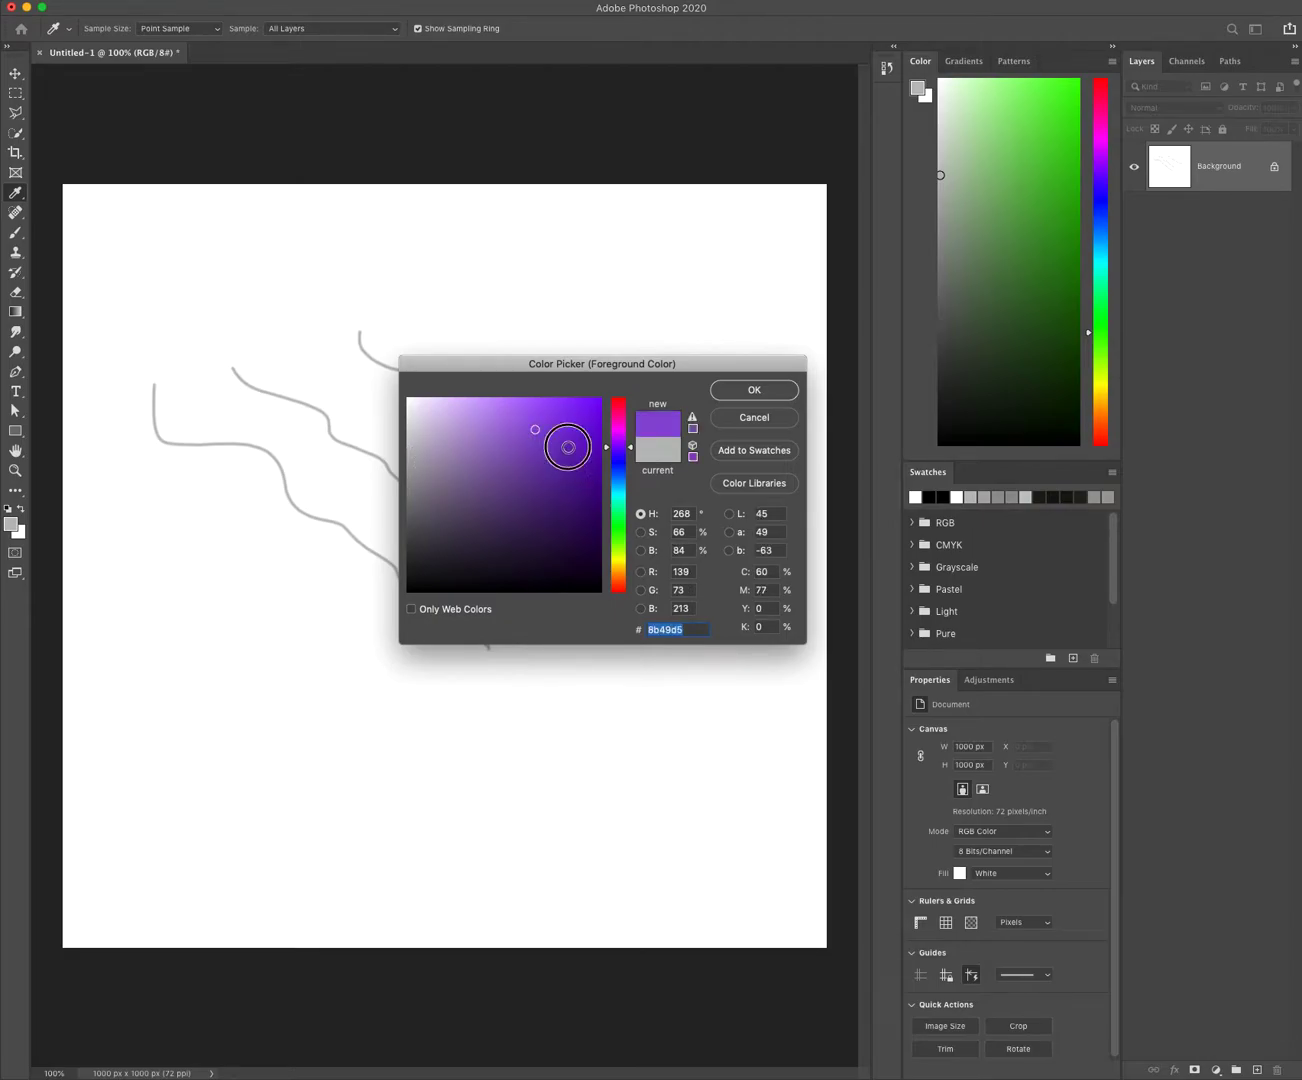
pyautogui.click(567, 447)
pyautogui.moveTo(548, 437)
pyautogui.mouseDown()
pyautogui.moveTo(526, 443)
pyautogui.moveTo(563, 521)
pyautogui.mouseUp()
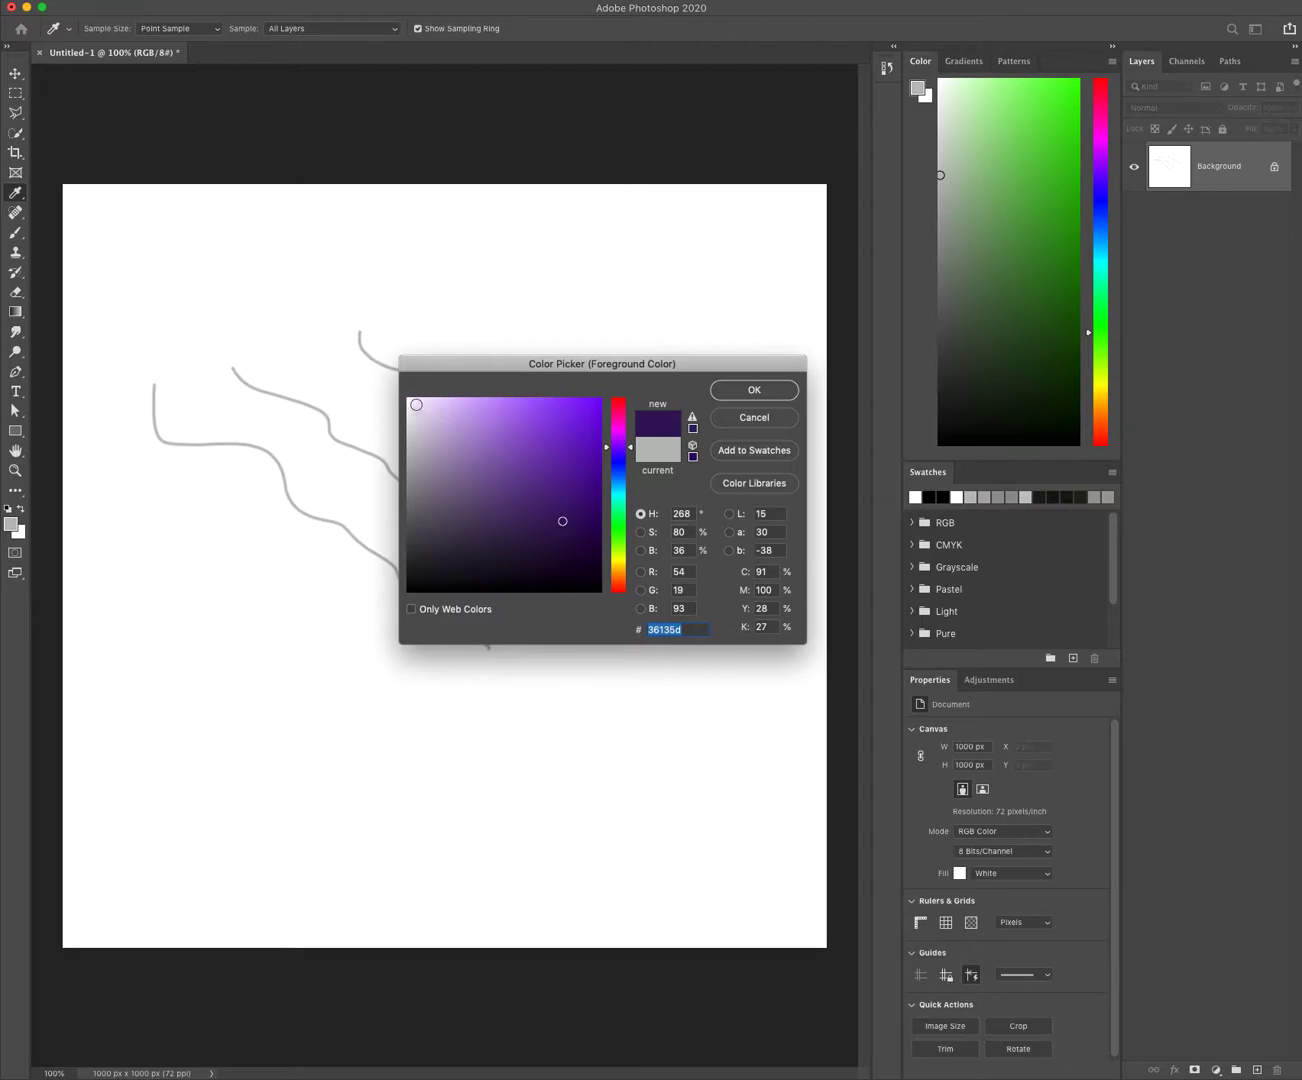
pyautogui.moveTo(454, 424)
pyautogui.mouseDown()
pyautogui.moveTo(416, 416)
pyautogui.moveTo(407, 396)
pyautogui.mouseUp()
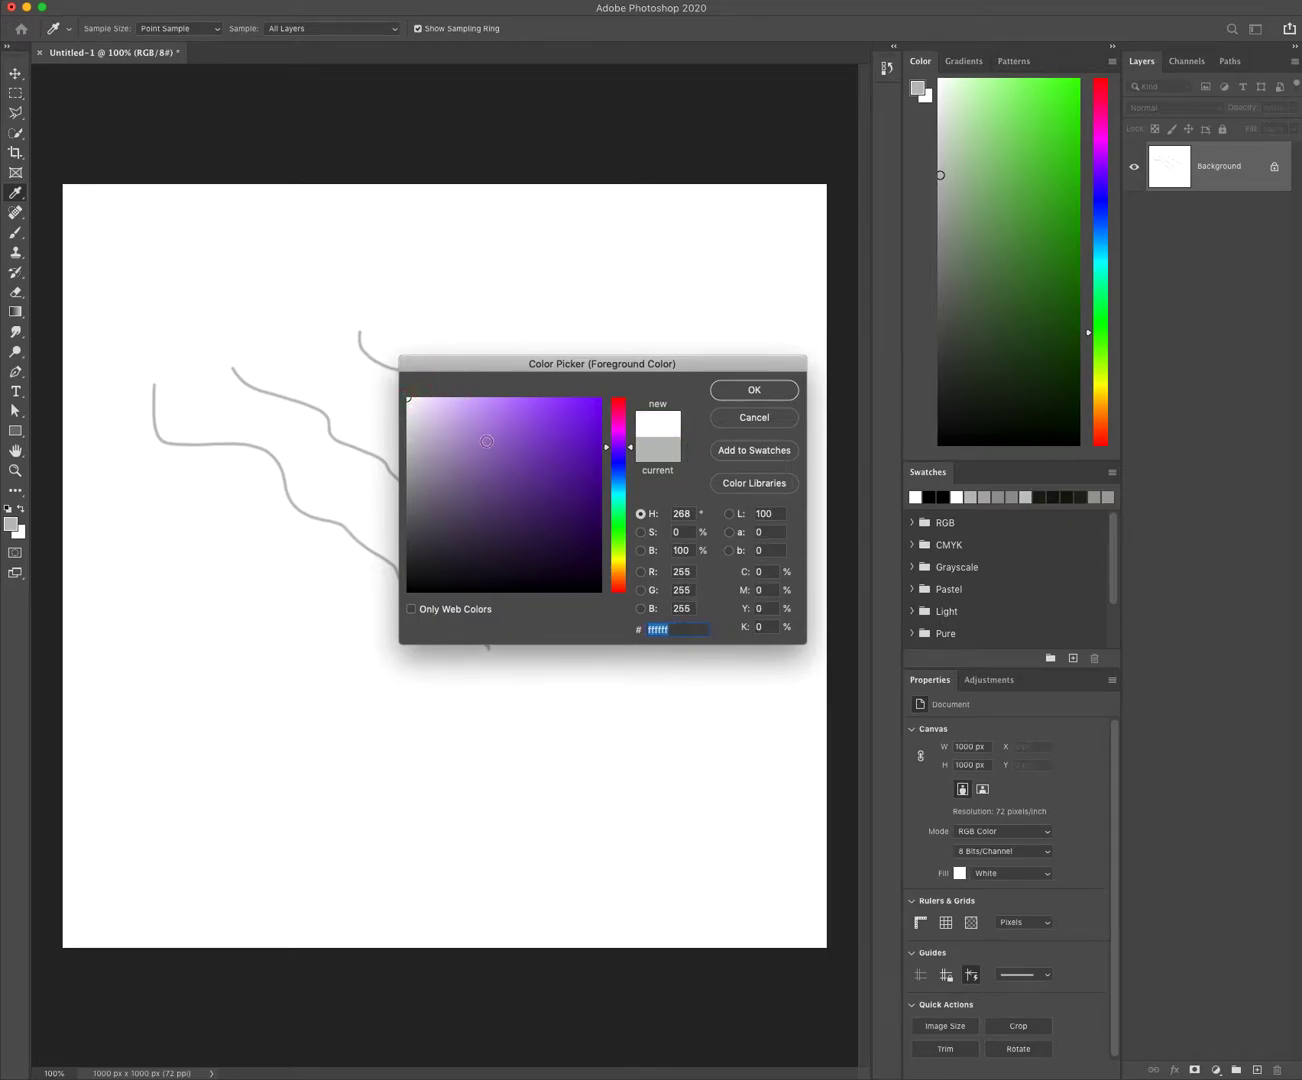
pyautogui.click(550, 446)
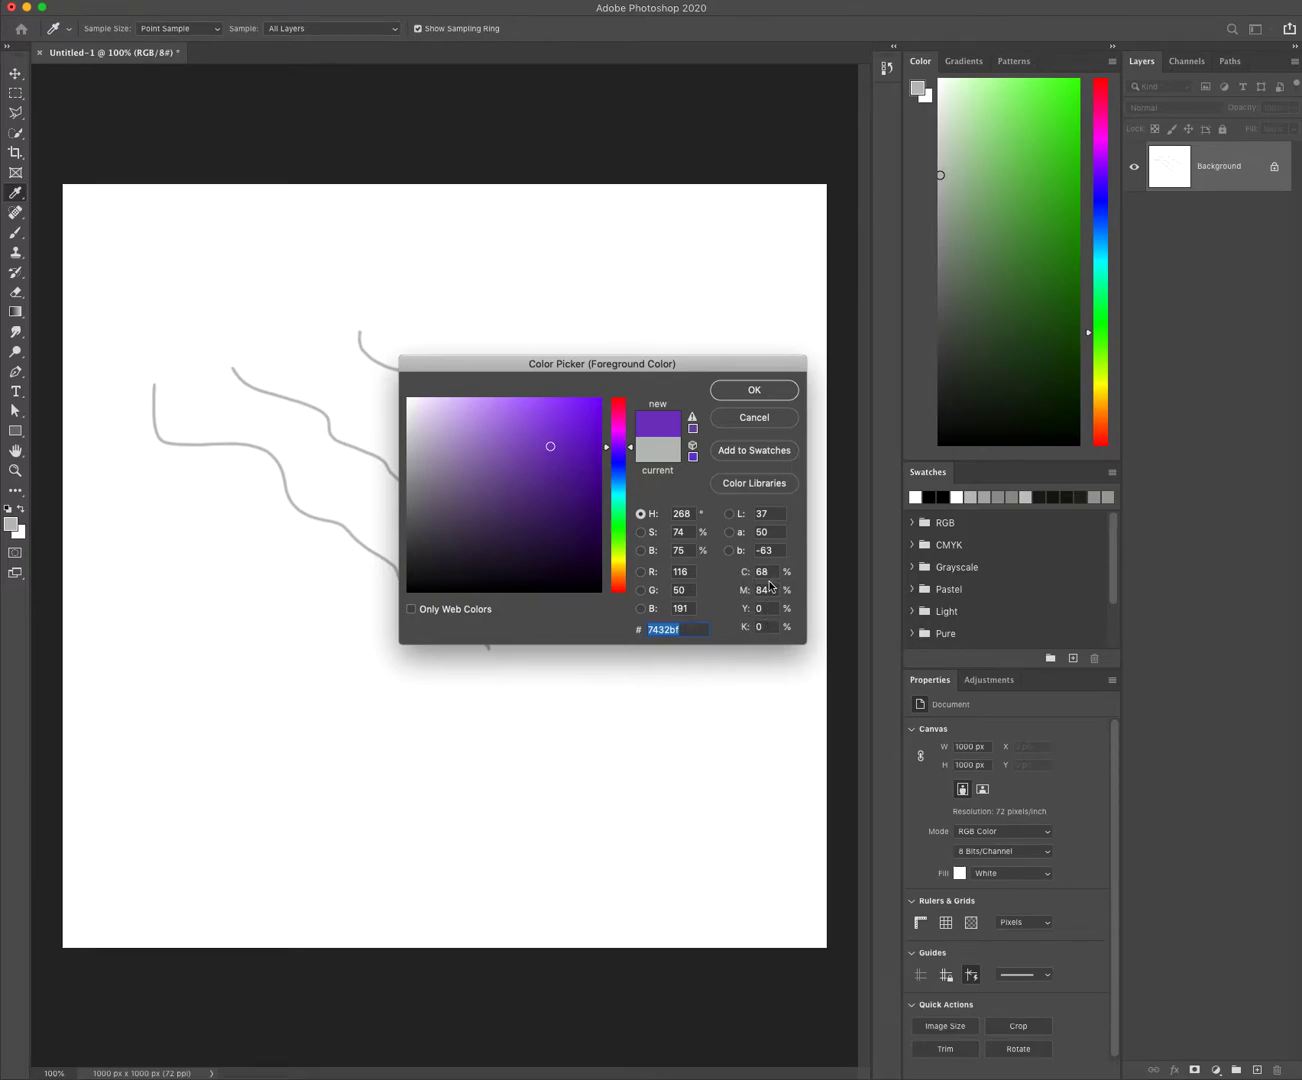
pyautogui.click(556, 469)
pyautogui.moveTo(557, 469)
pyautogui.mouseDown()
pyautogui.moveTo(566, 508)
pyautogui.moveTo(558, 410)
pyautogui.moveTo(541, 434)
pyautogui.mouseUp()
# Change the new foreground color to pure red #ff0000 and select its hex value
pyautogui.moveTo(617, 547); pyautogui.dragTo(616, 596)
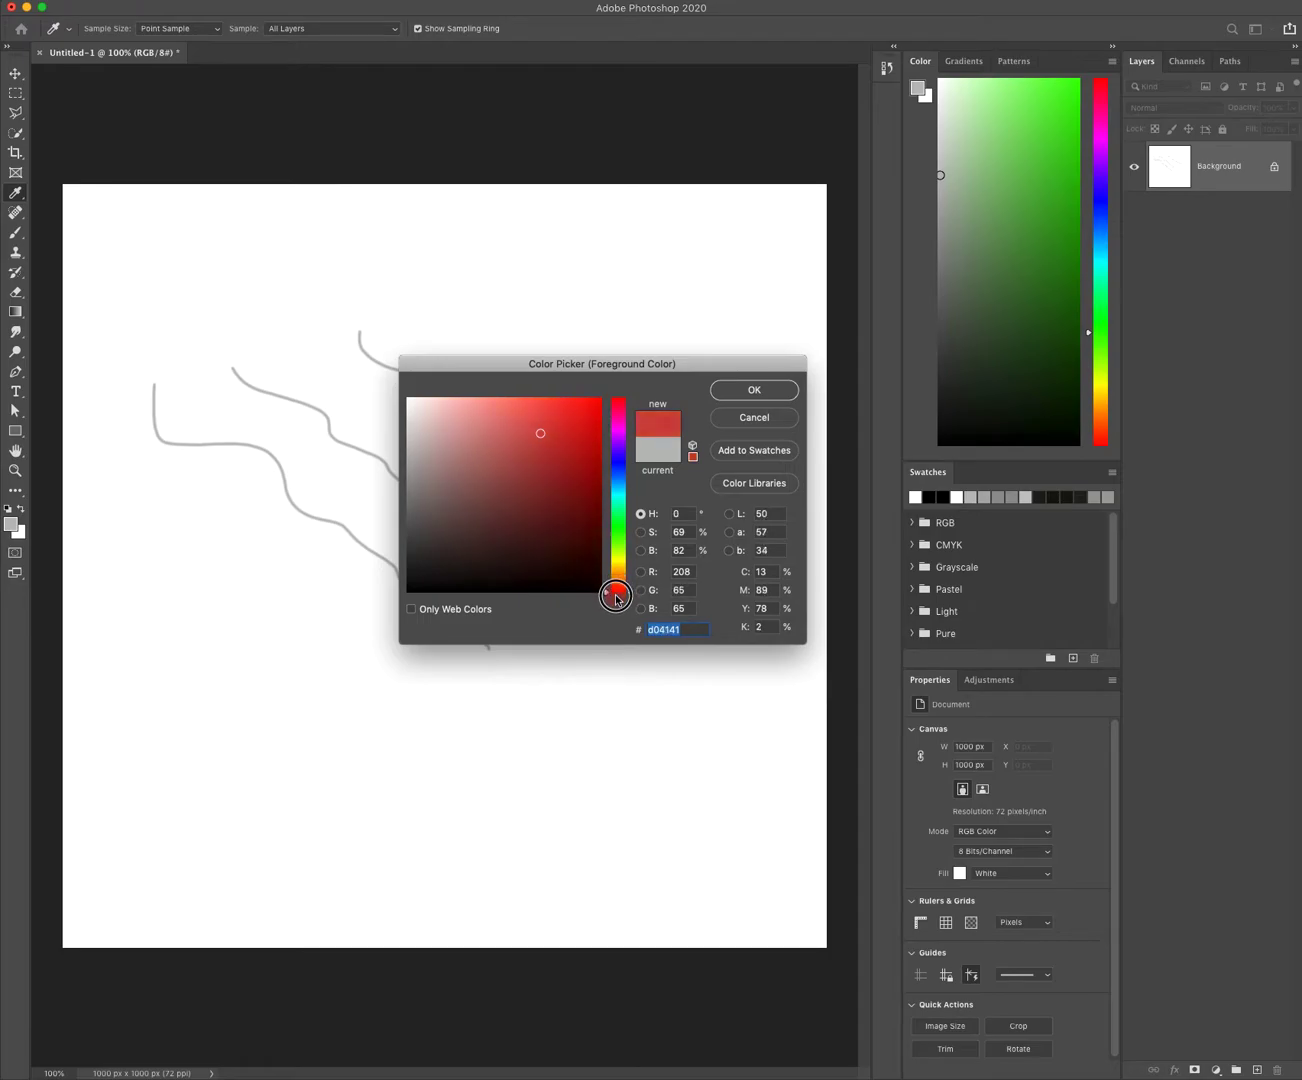
pyautogui.moveTo(529, 432); pyautogui.dragTo(609, 403)
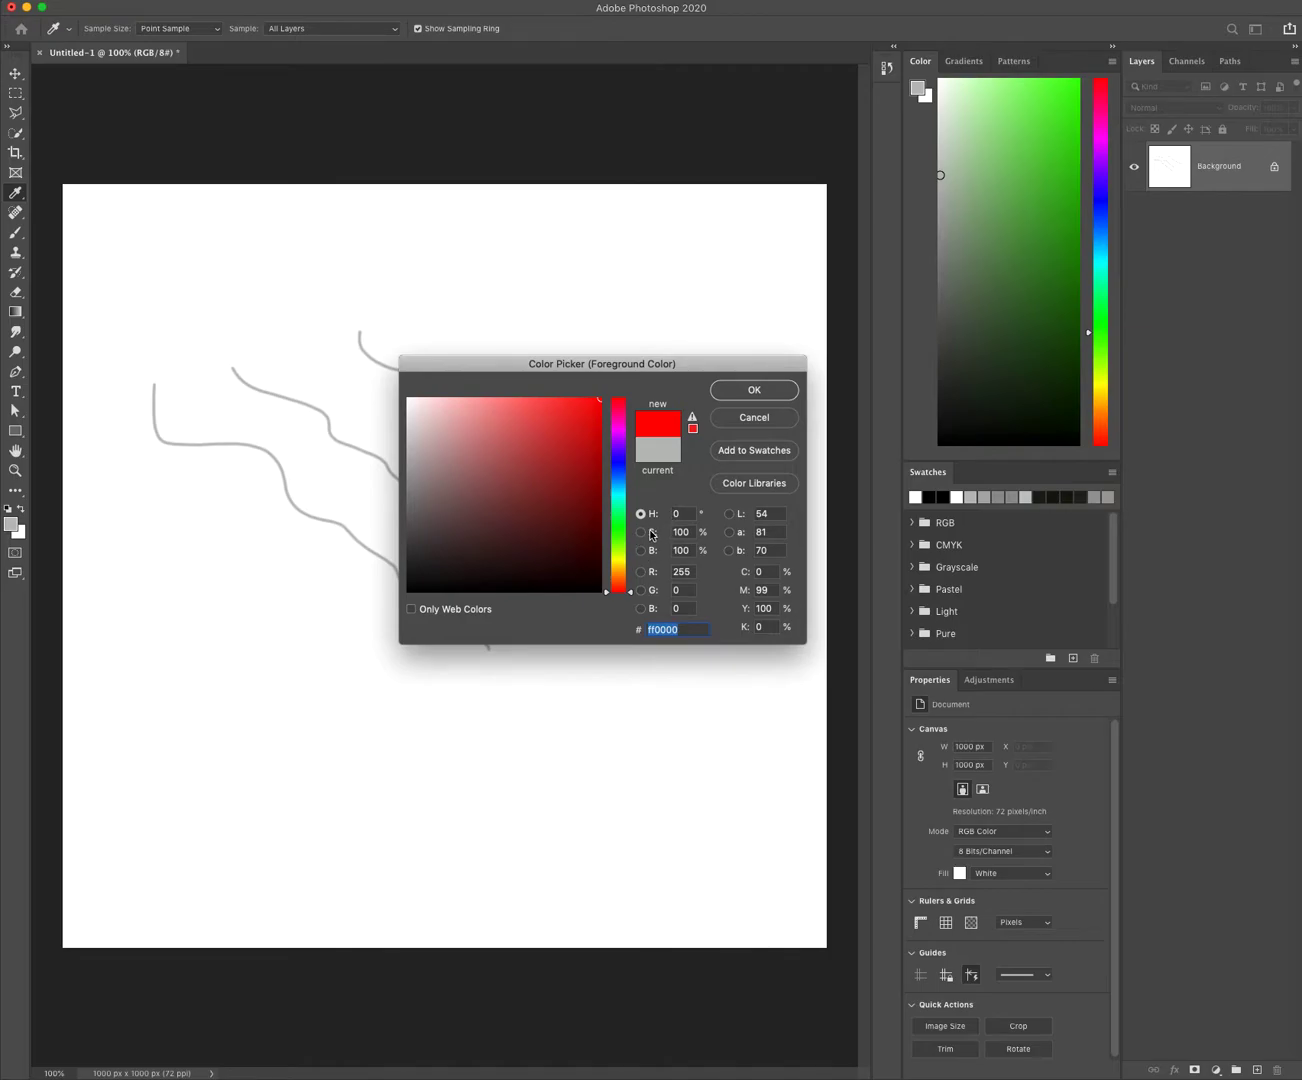
pyautogui.click(688, 629)
pyautogui.doubleClick(660, 629)
# Set the foreground color to light blue #3dc9f2 and apply it
pyautogui.moveTo(616, 505); pyautogui.dragTo(620, 479)
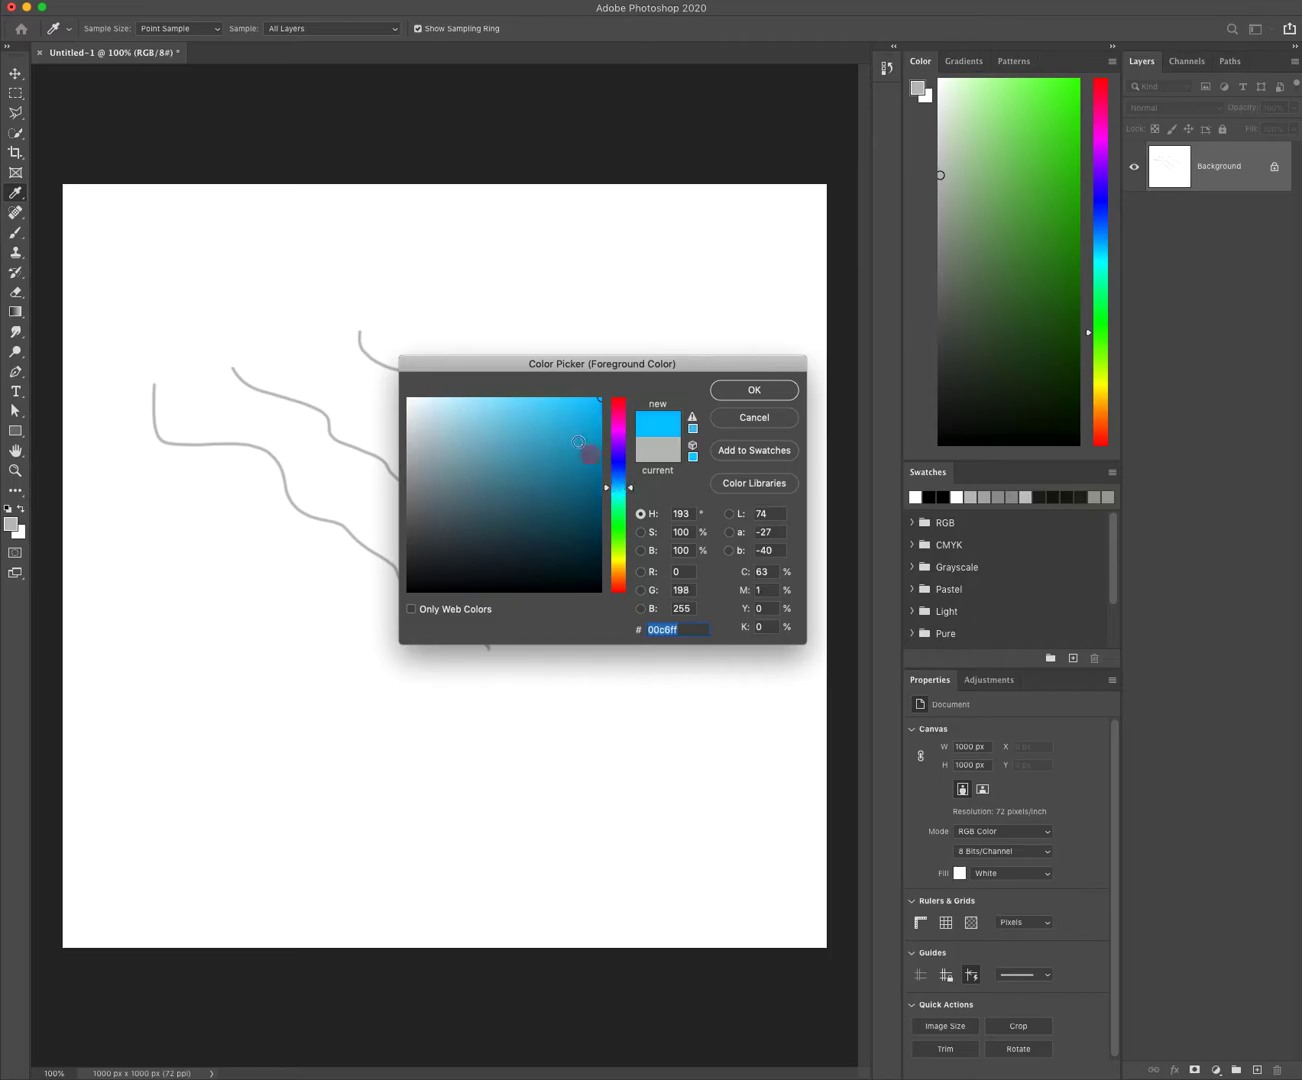
pyautogui.click(552, 406)
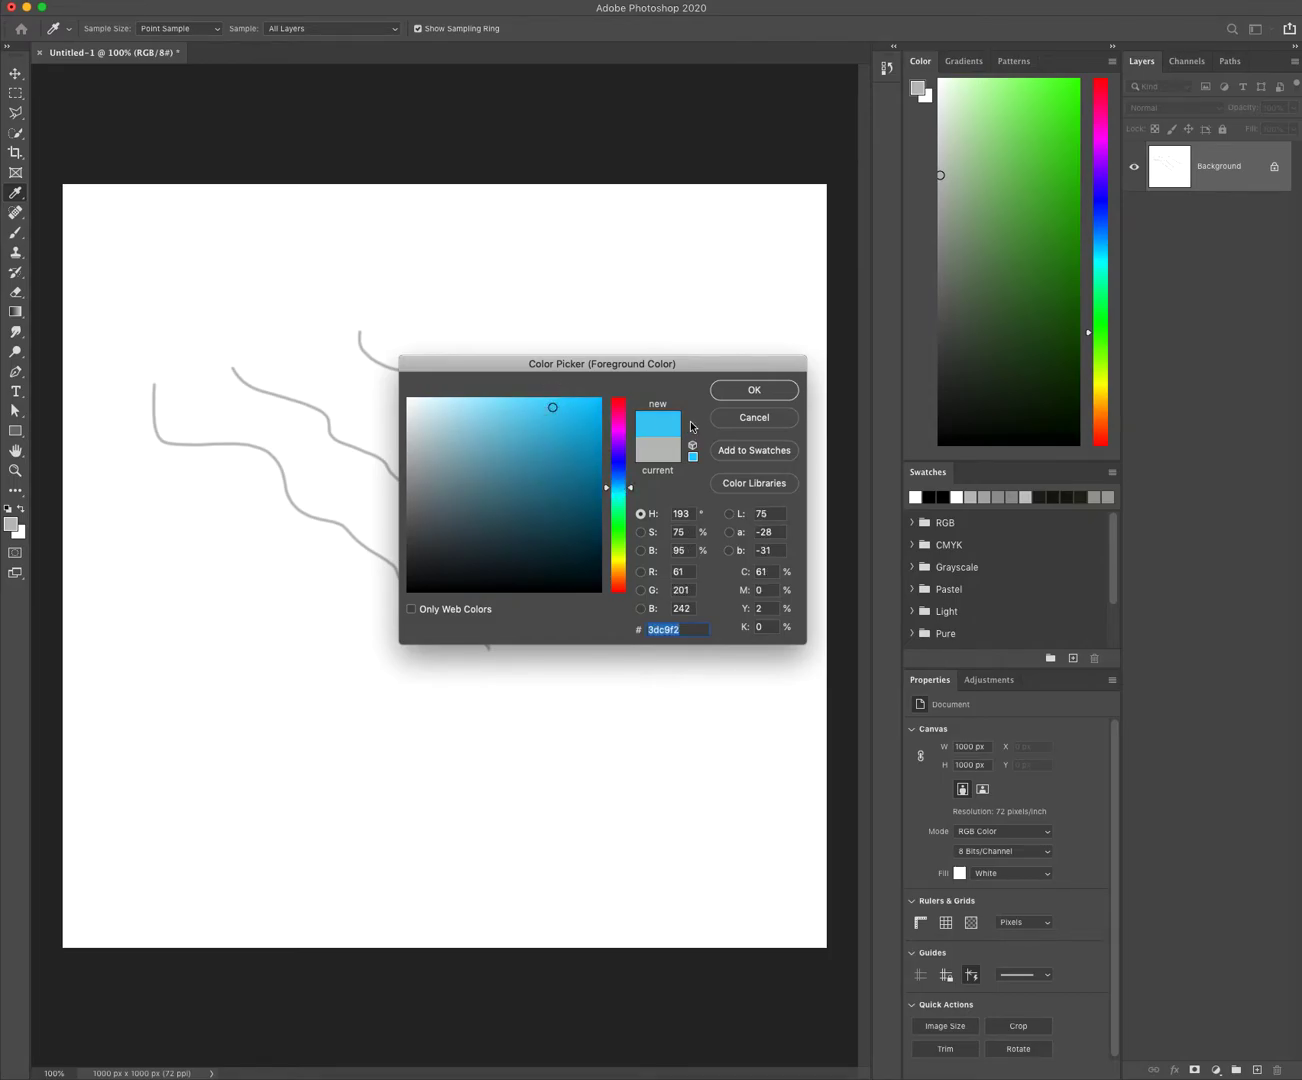
pyautogui.click(755, 391)
# Paint two wavy light blue brush strokes vertically across the center and right part of the canvas
pyautogui.press('b')
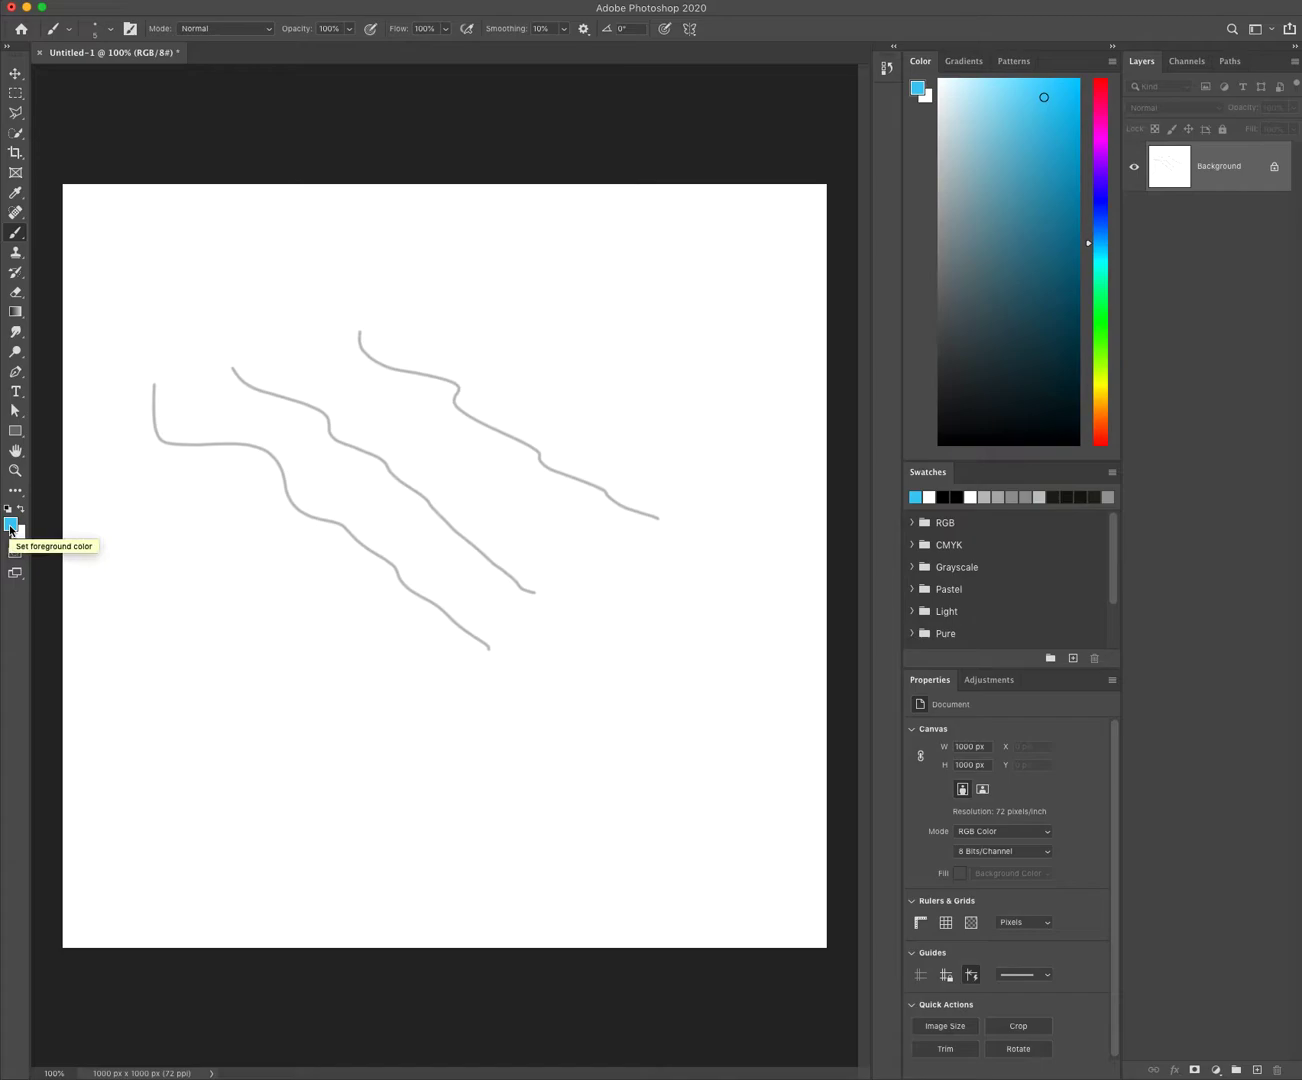
pyautogui.moveTo(549, 398)
pyautogui.mouseDown()
pyautogui.moveTo(614, 472)
pyautogui.moveTo(681, 656)
pyautogui.moveTo(651, 798)
pyautogui.mouseUp()
pyautogui.moveTo(357, 751)
pyautogui.mouseDown()
pyautogui.moveTo(505, 719)
pyautogui.moveTo(482, 622)
pyautogui.moveTo(411, 449)
pyautogui.moveTo(432, 396)
pyautogui.moveTo(415, 323)
pyautogui.mouseUp()
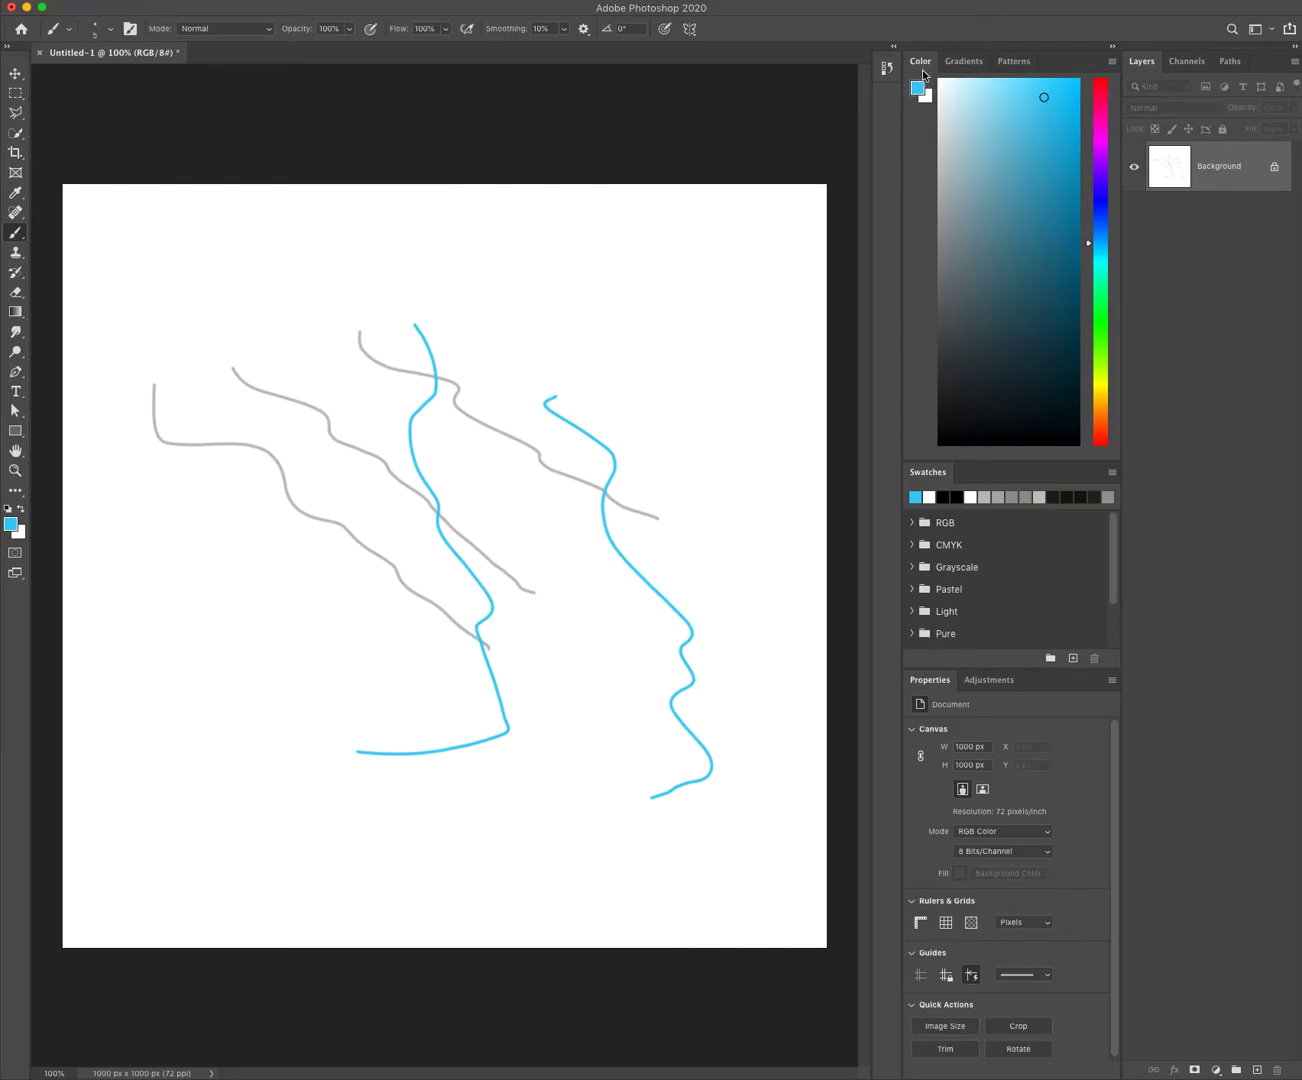
# Try several darker blue shades in the color field, then switch the hue to red and pick a bright red foreground color
pyautogui.moveTo(1023, 198); pyautogui.dragTo(1044, 238)
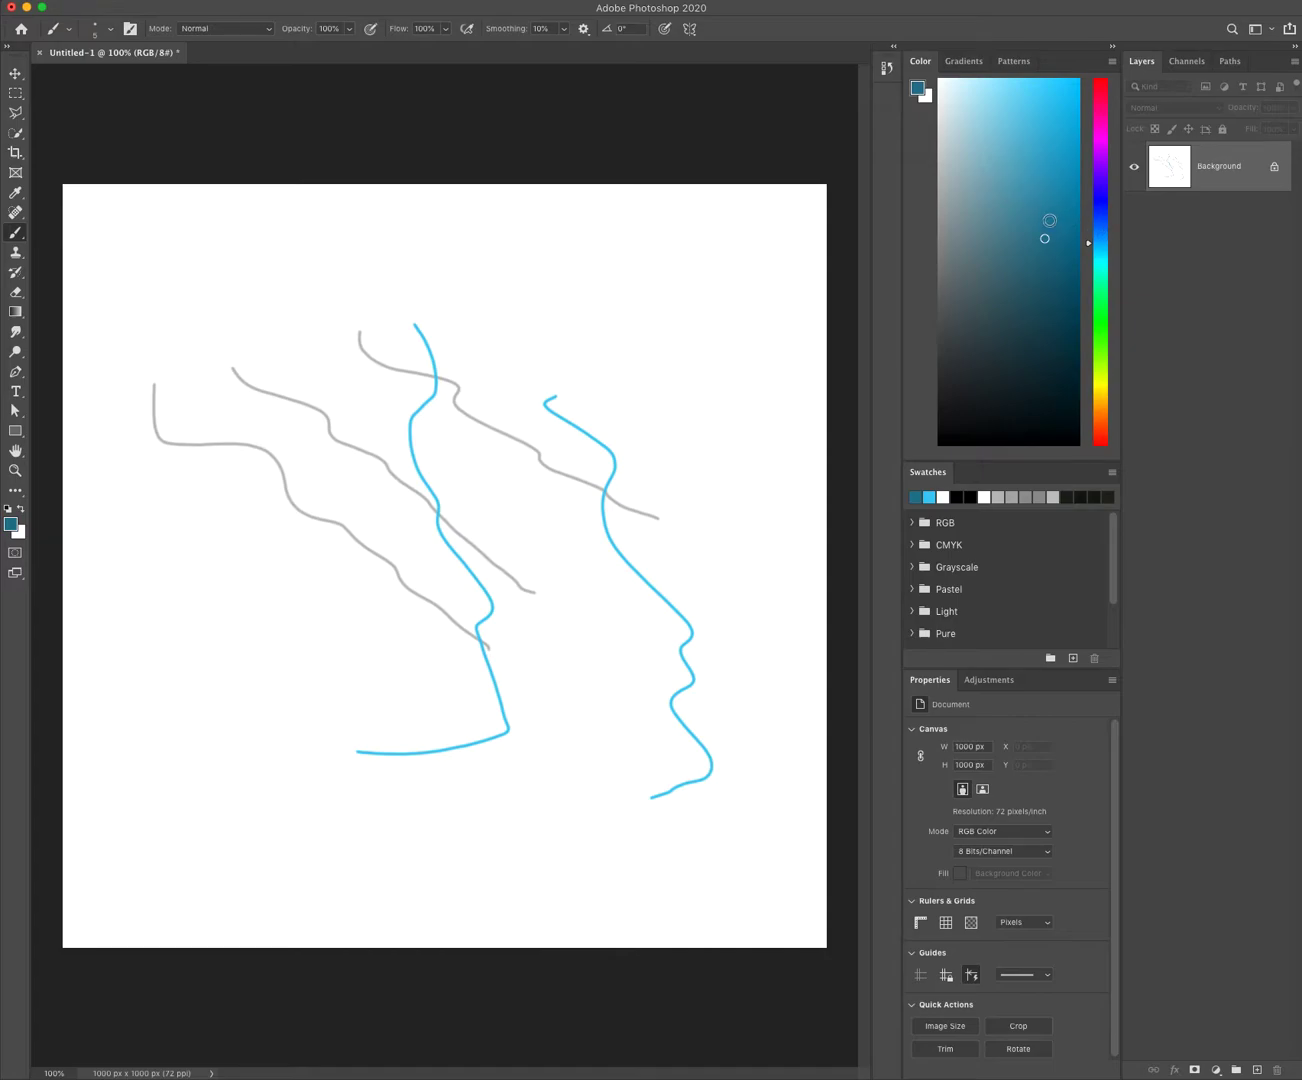
pyautogui.click(1011, 289)
pyautogui.click(1039, 314)
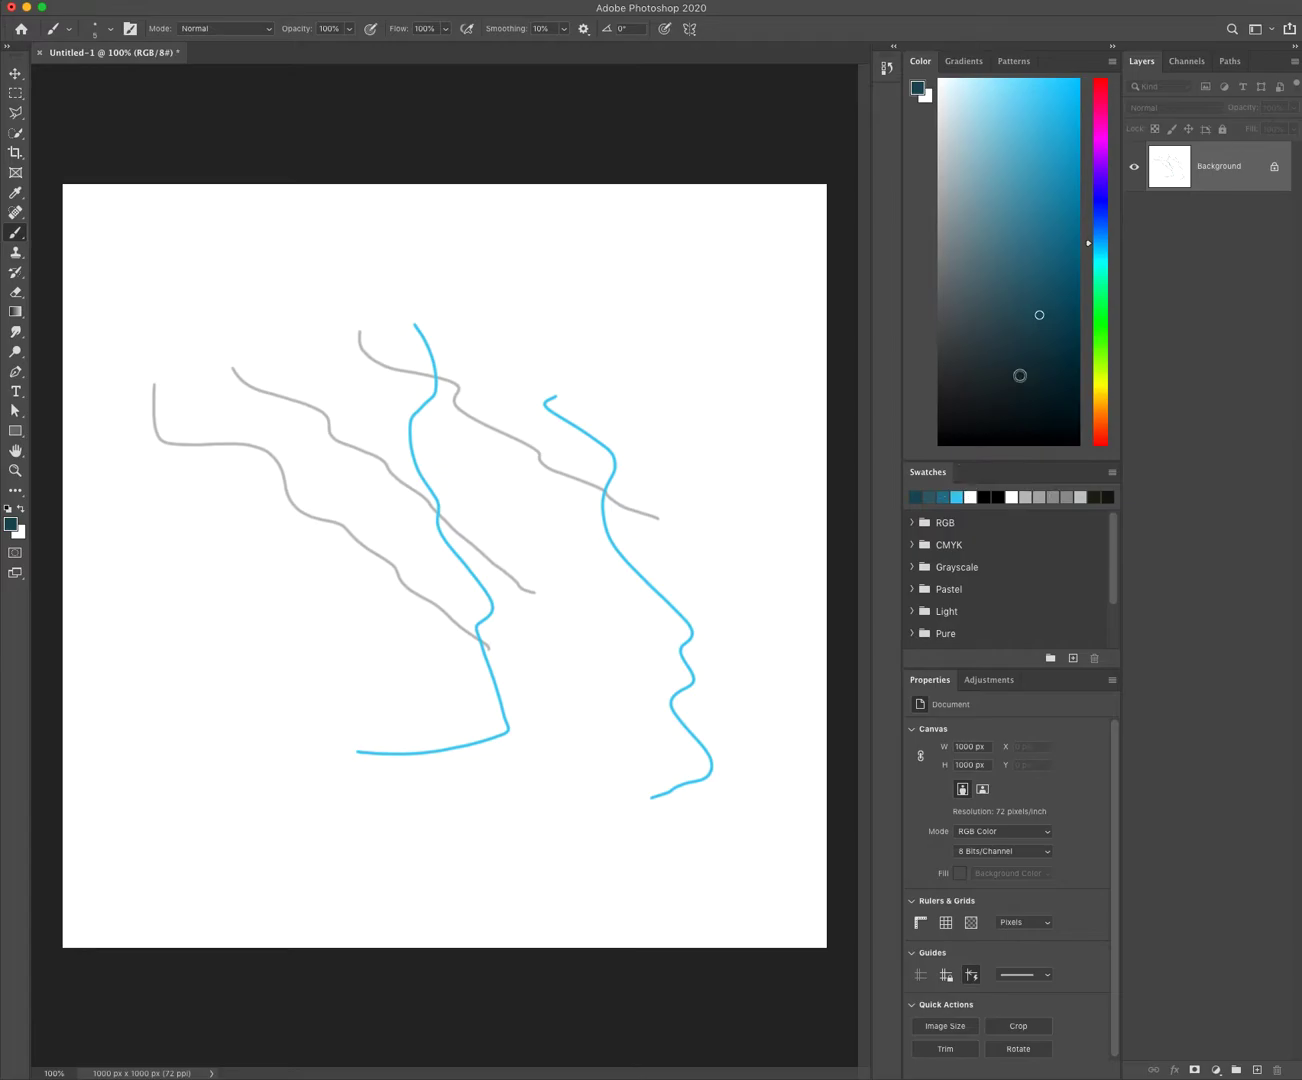
pyautogui.moveTo(1103, 424); pyautogui.dragTo(1101, 437)
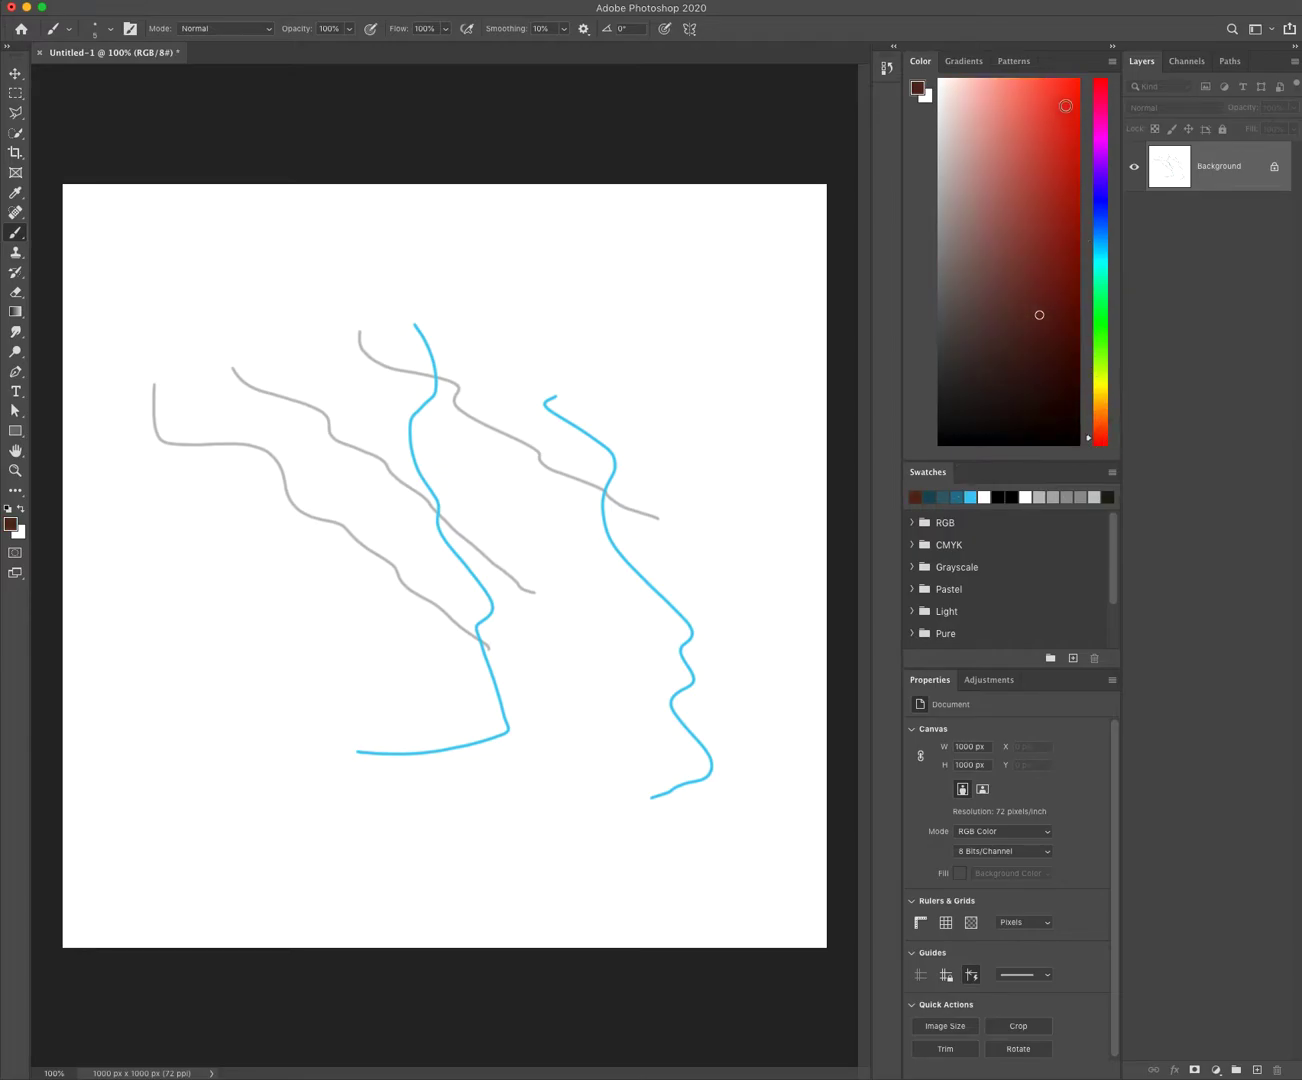
pyautogui.click(1066, 100)
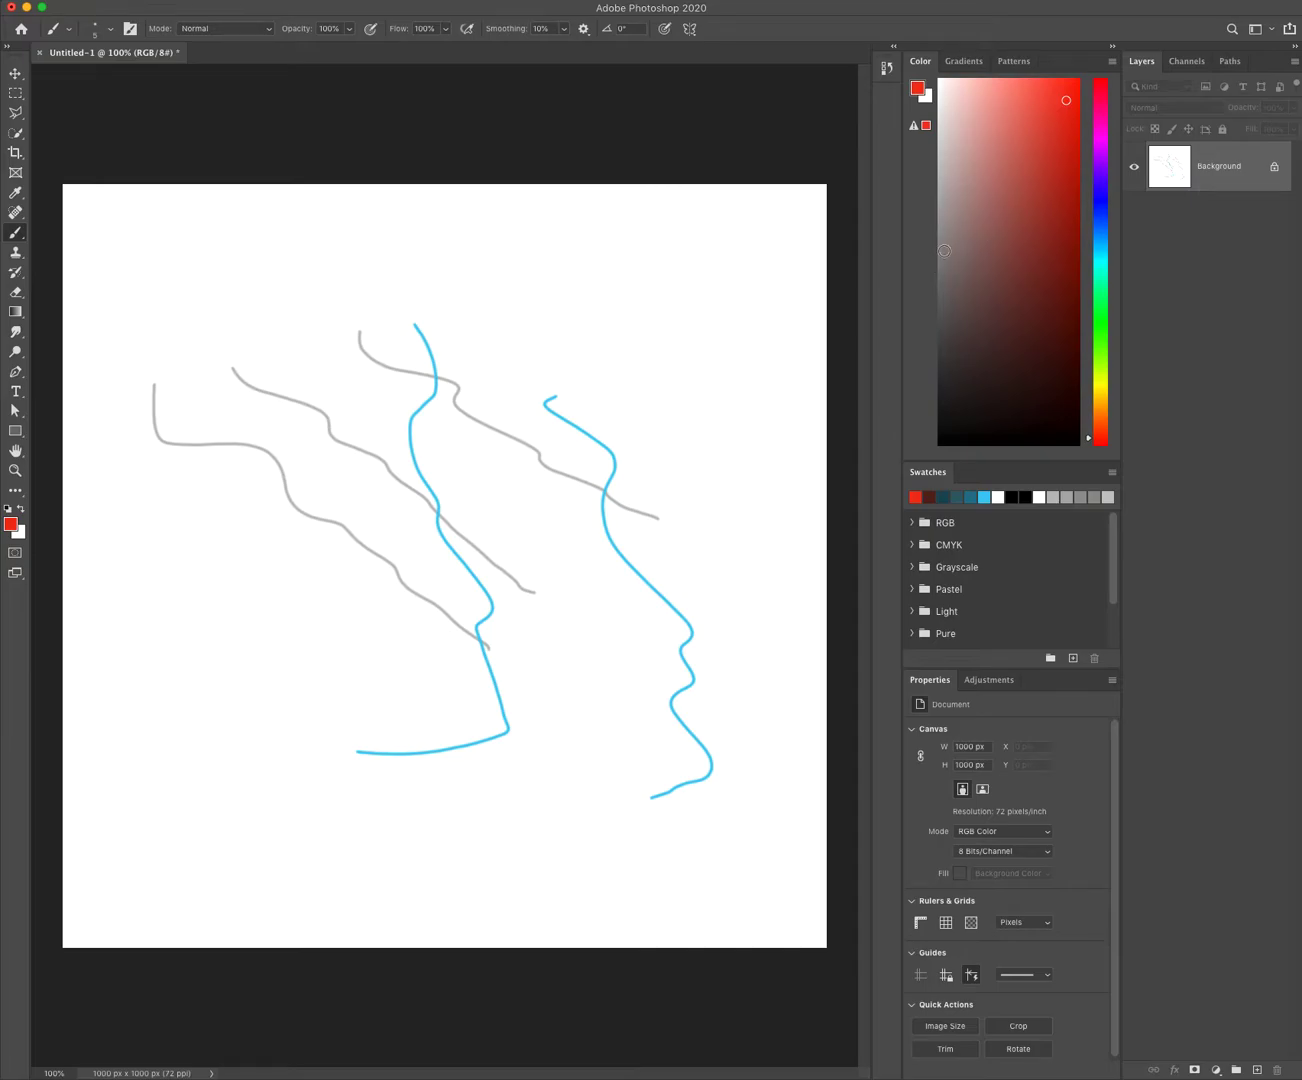
# Pick the dark teal and then the light blue from the recently used swatches as the foreground color
pyautogui.click(945, 495)
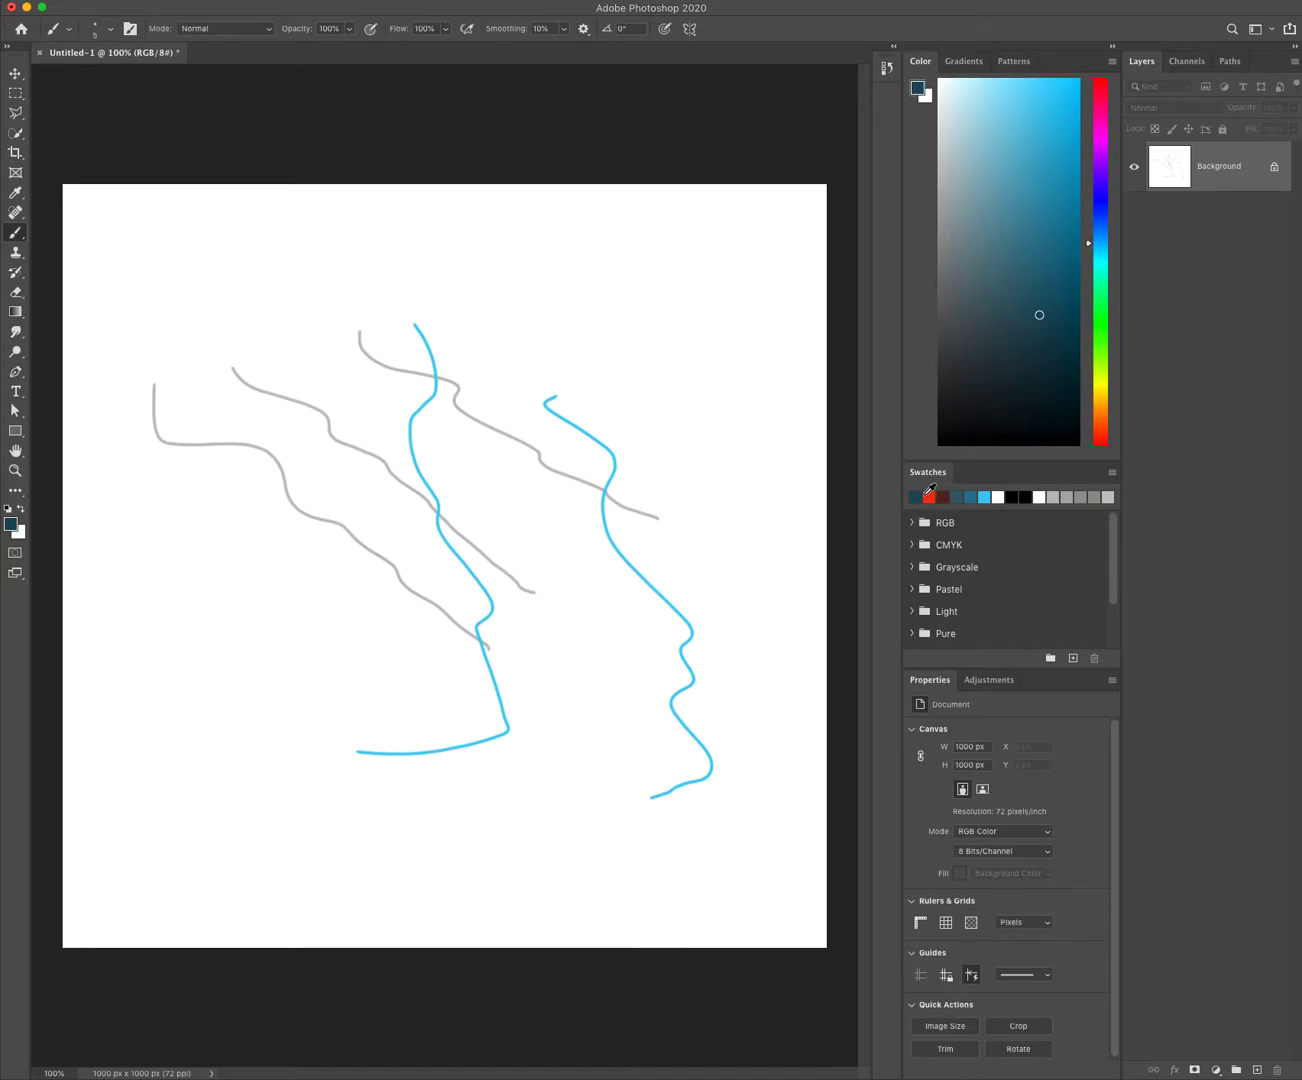
pyautogui.click(984, 497)
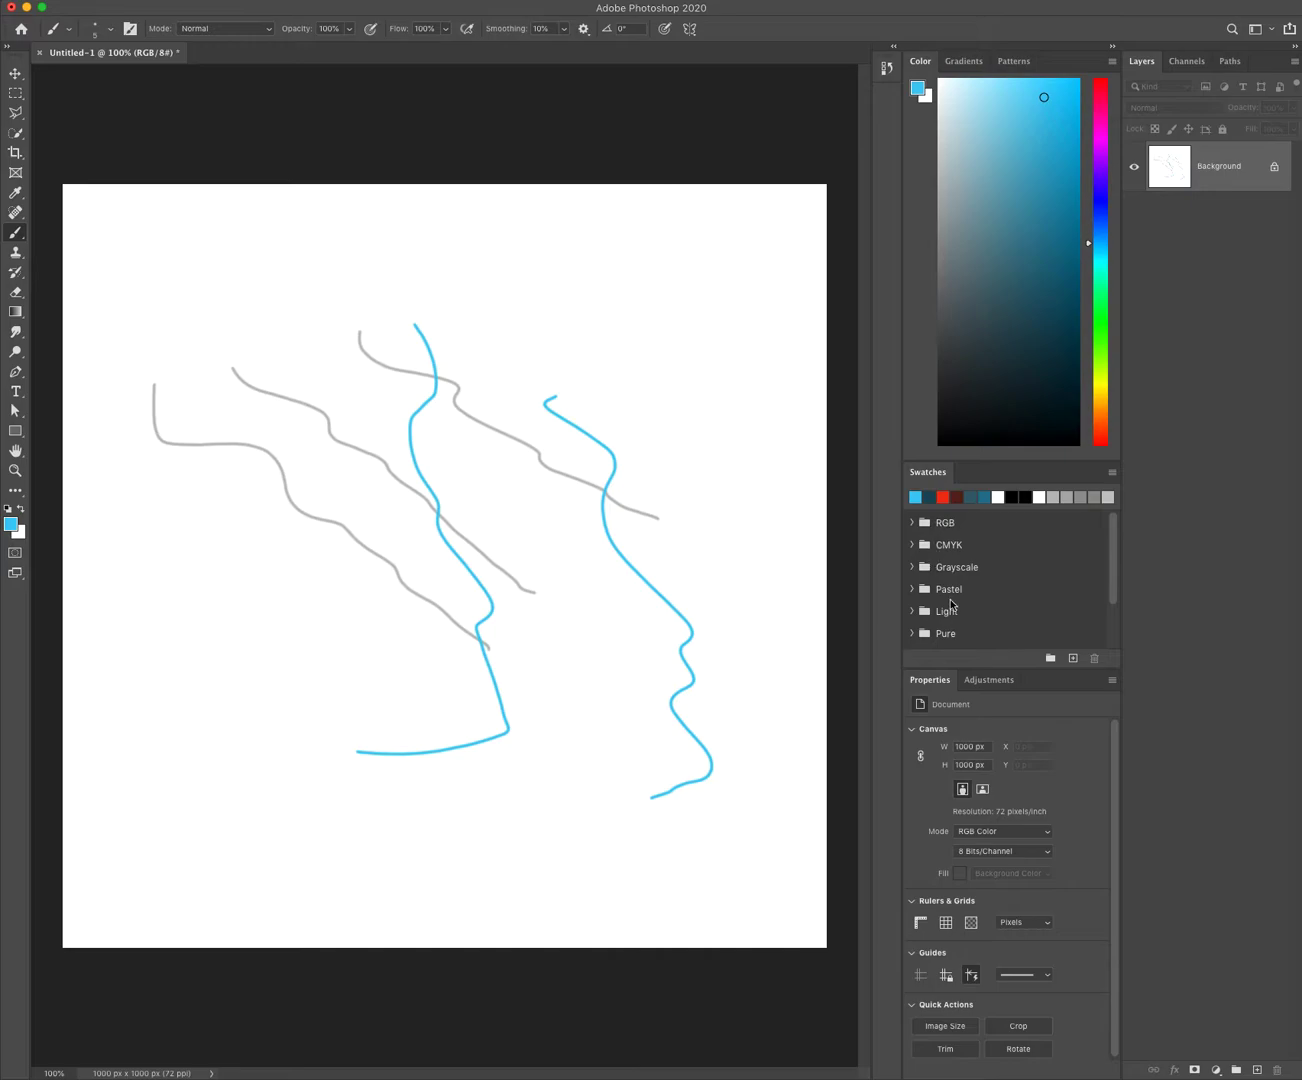
# Examine the preset colors in the RGB and CMYK swatch groups, collapsing each group after viewing it
pyautogui.click(916, 527)
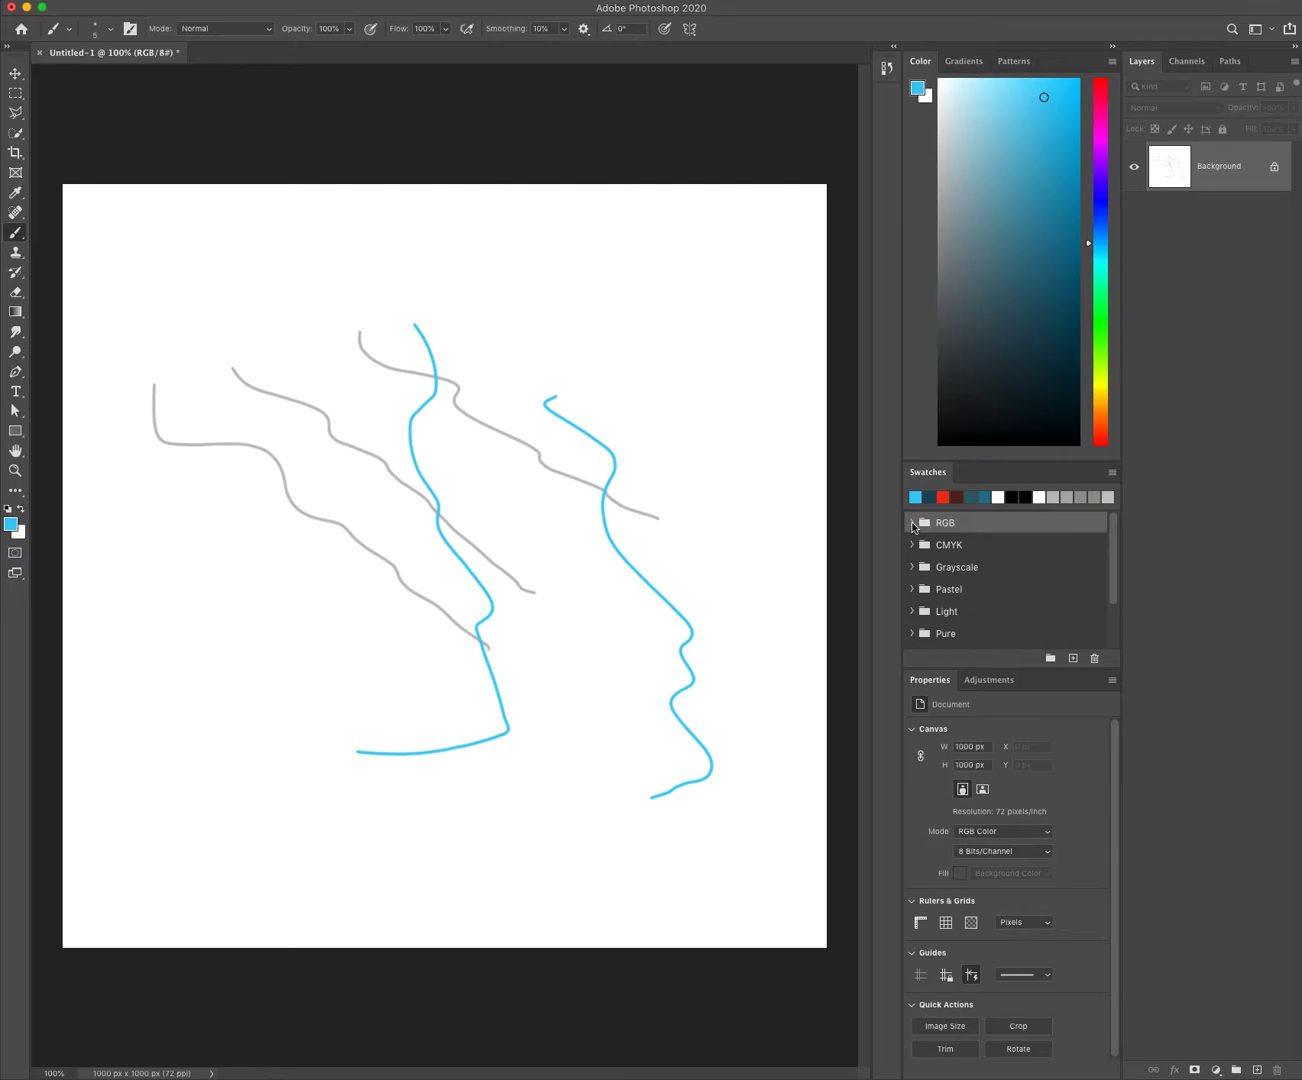
pyautogui.click(912, 523)
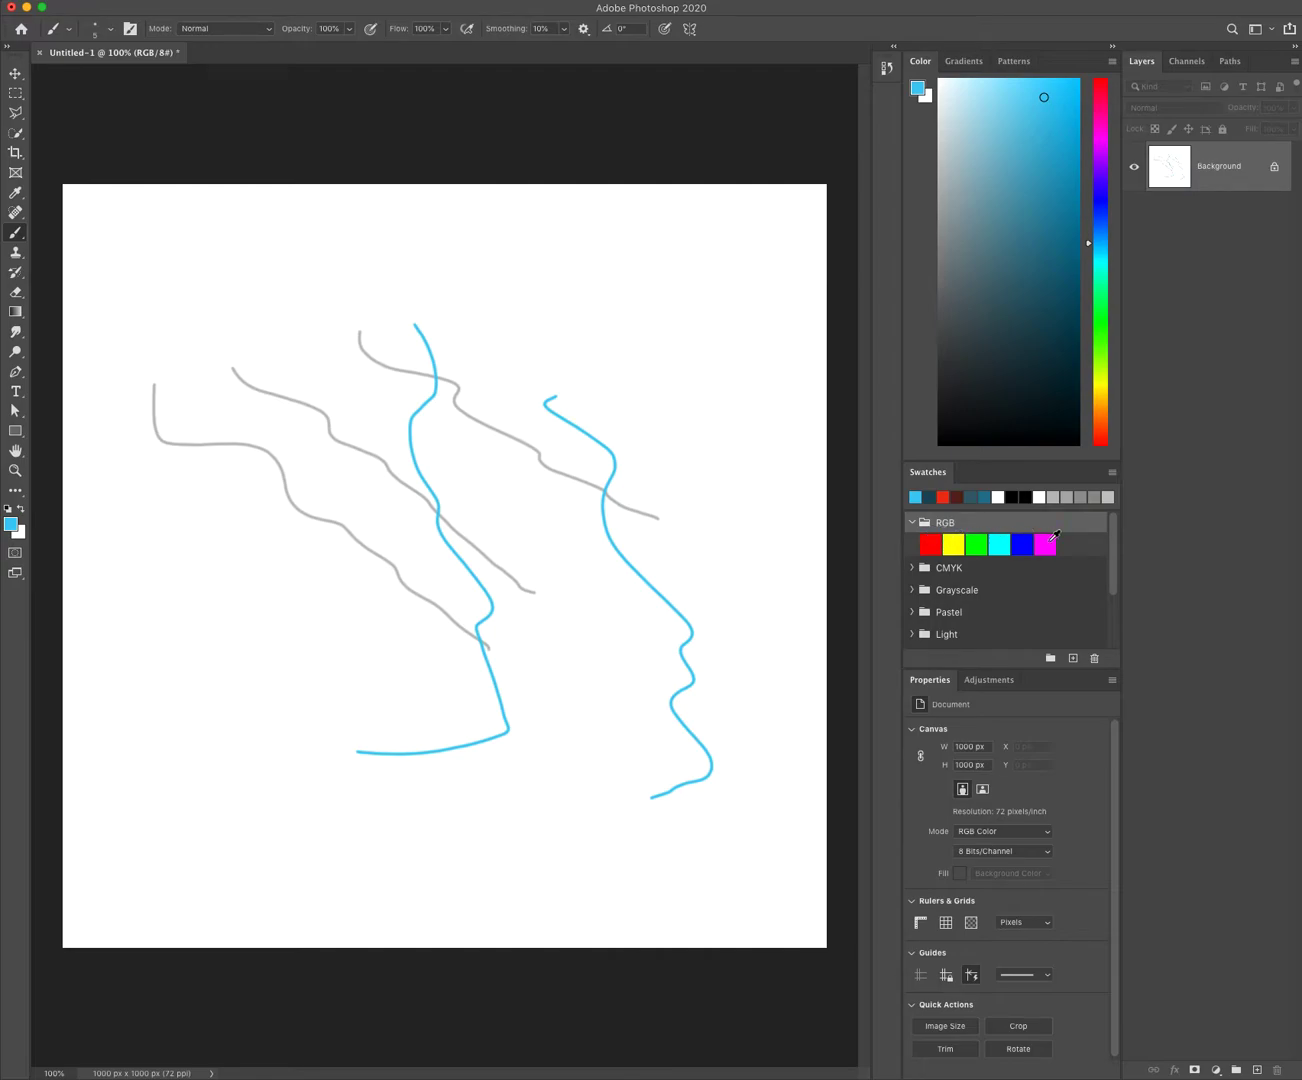
pyautogui.click(912, 522)
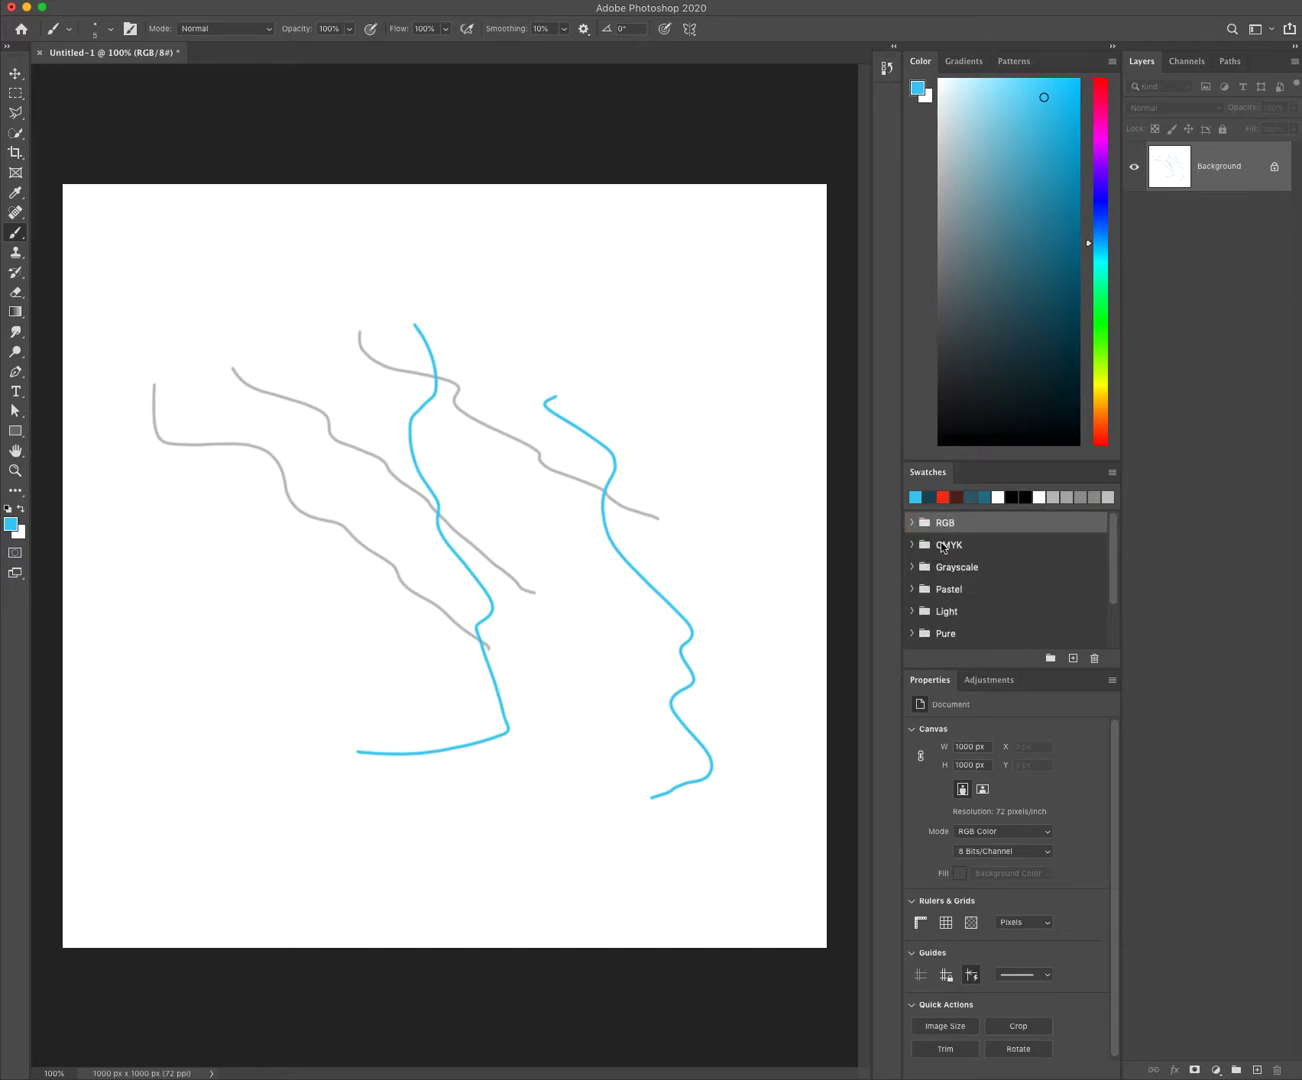
pyautogui.click(912, 546)
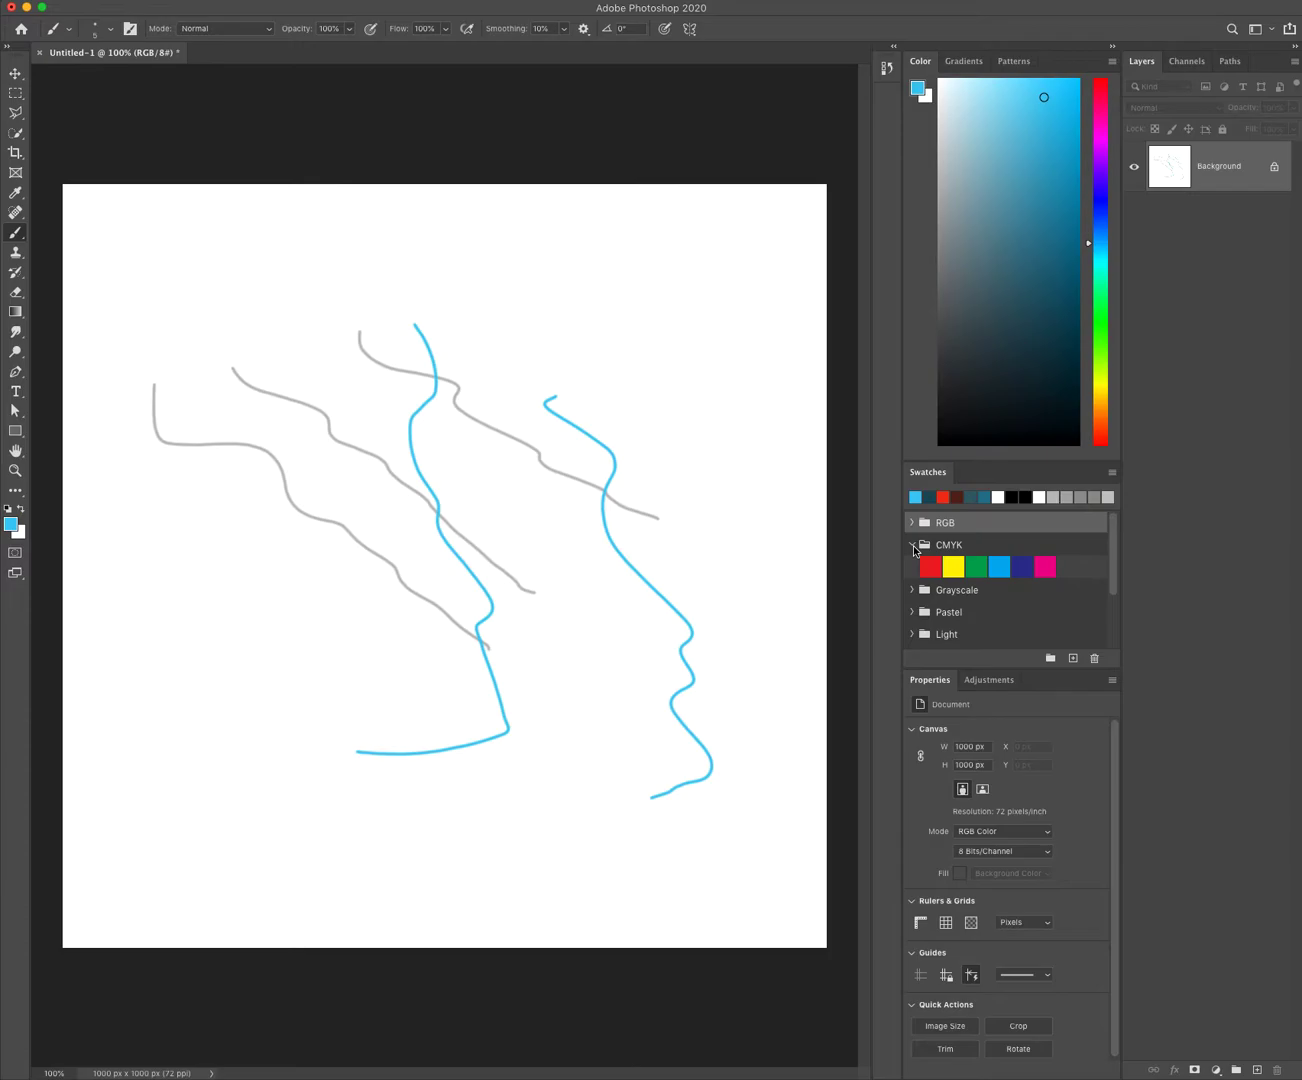
pyautogui.click(914, 545)
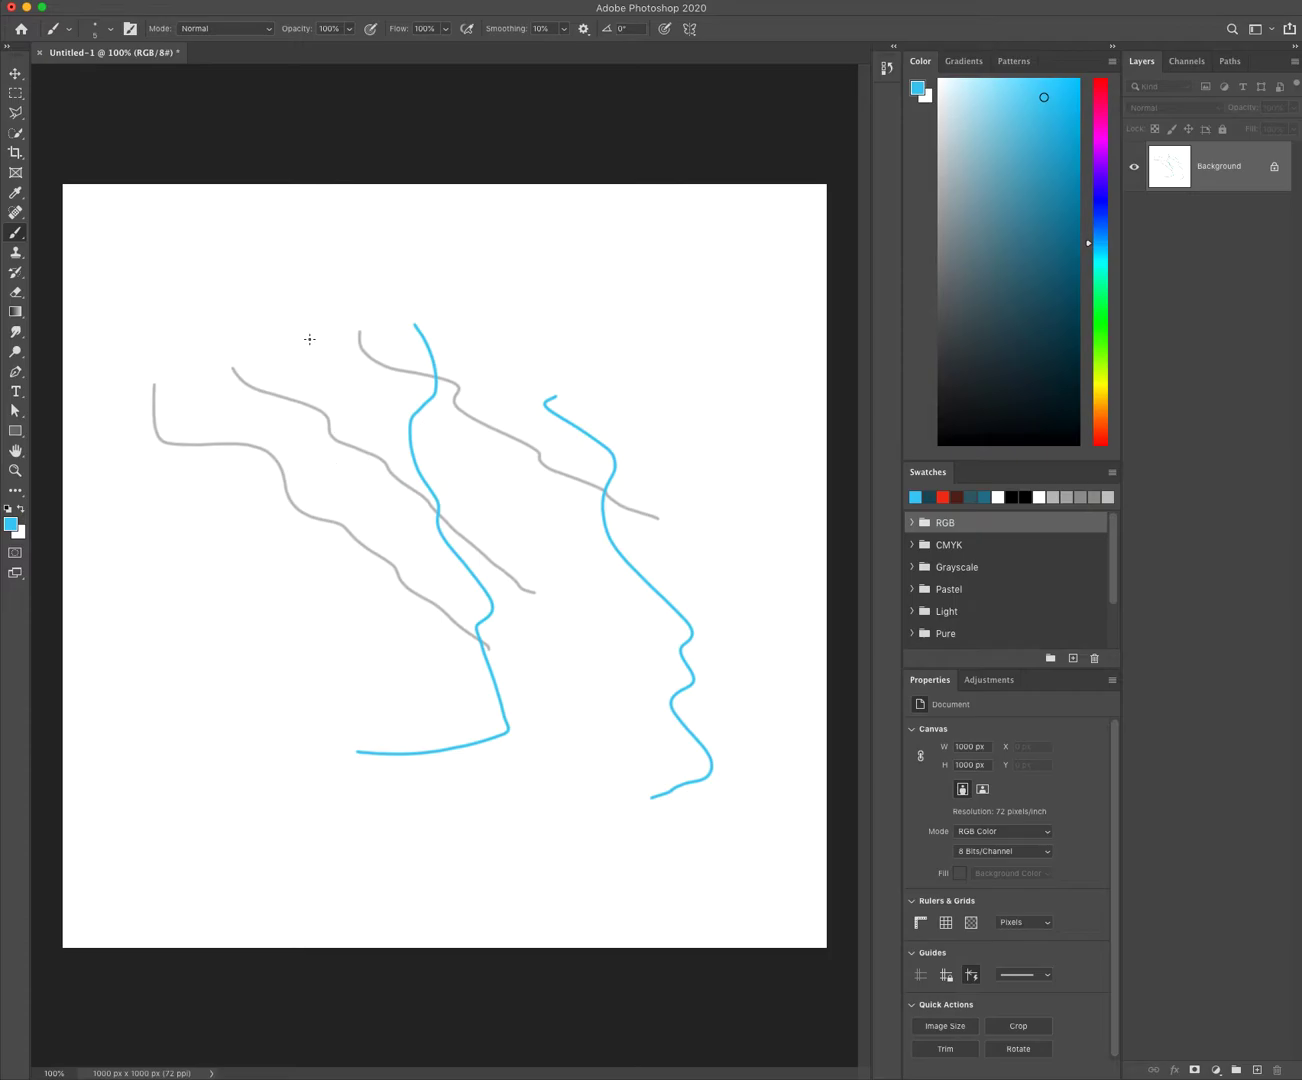
# Set the Brush tool's size to 91 px and paint three thick, soft-edged light blue strokes diagonally across the canvas
pyautogui.click(16, 237)
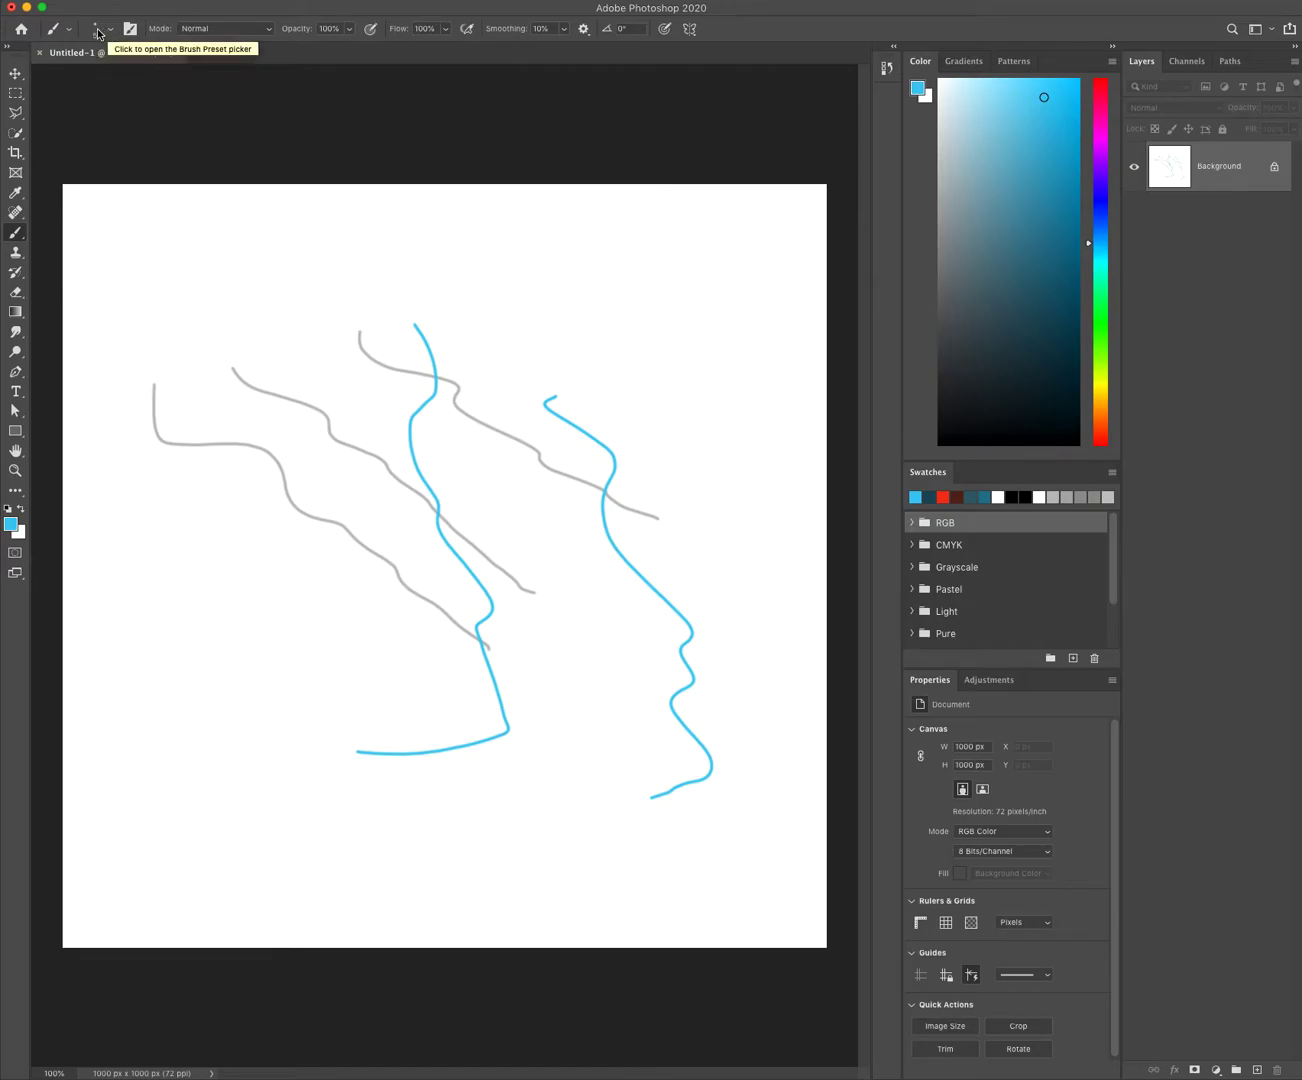
pyautogui.click(97, 33)
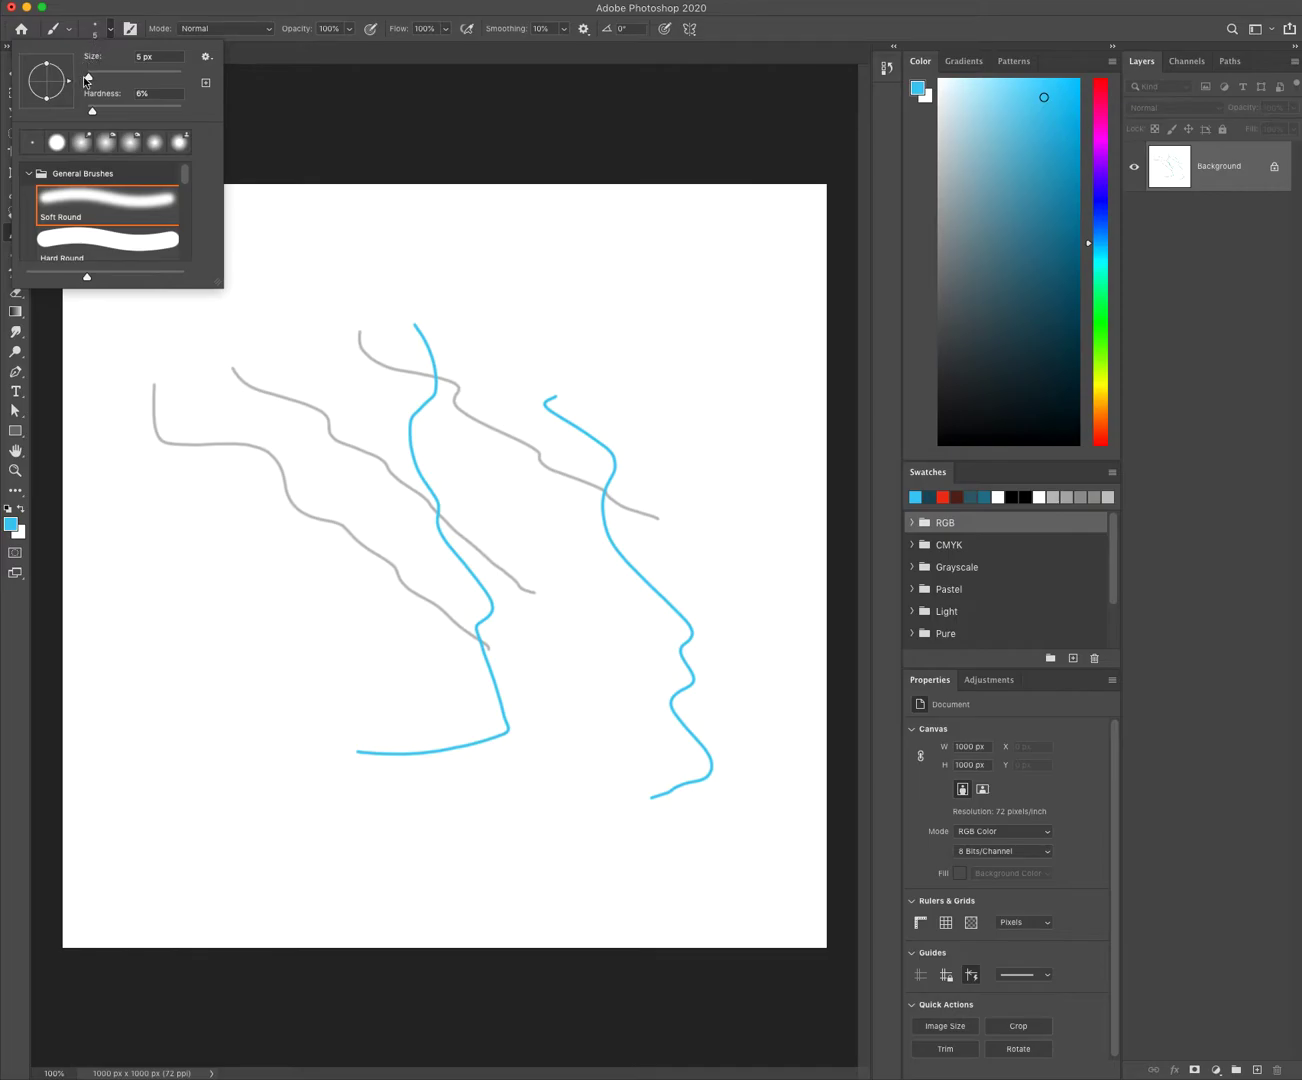
pyautogui.moveTo(88, 80); pyautogui.dragTo(129, 77)
pyautogui.moveTo(521, 254)
pyautogui.mouseDown()
pyautogui.moveTo(568, 316)
pyautogui.moveTo(619, 409)
pyautogui.mouseUp()
pyautogui.moveTo(240, 365)
pyautogui.mouseDown()
pyautogui.moveTo(334, 475)
pyautogui.moveTo(410, 652)
pyautogui.mouseUp()
pyautogui.moveTo(209, 604); pyautogui.dragTo(336, 761)
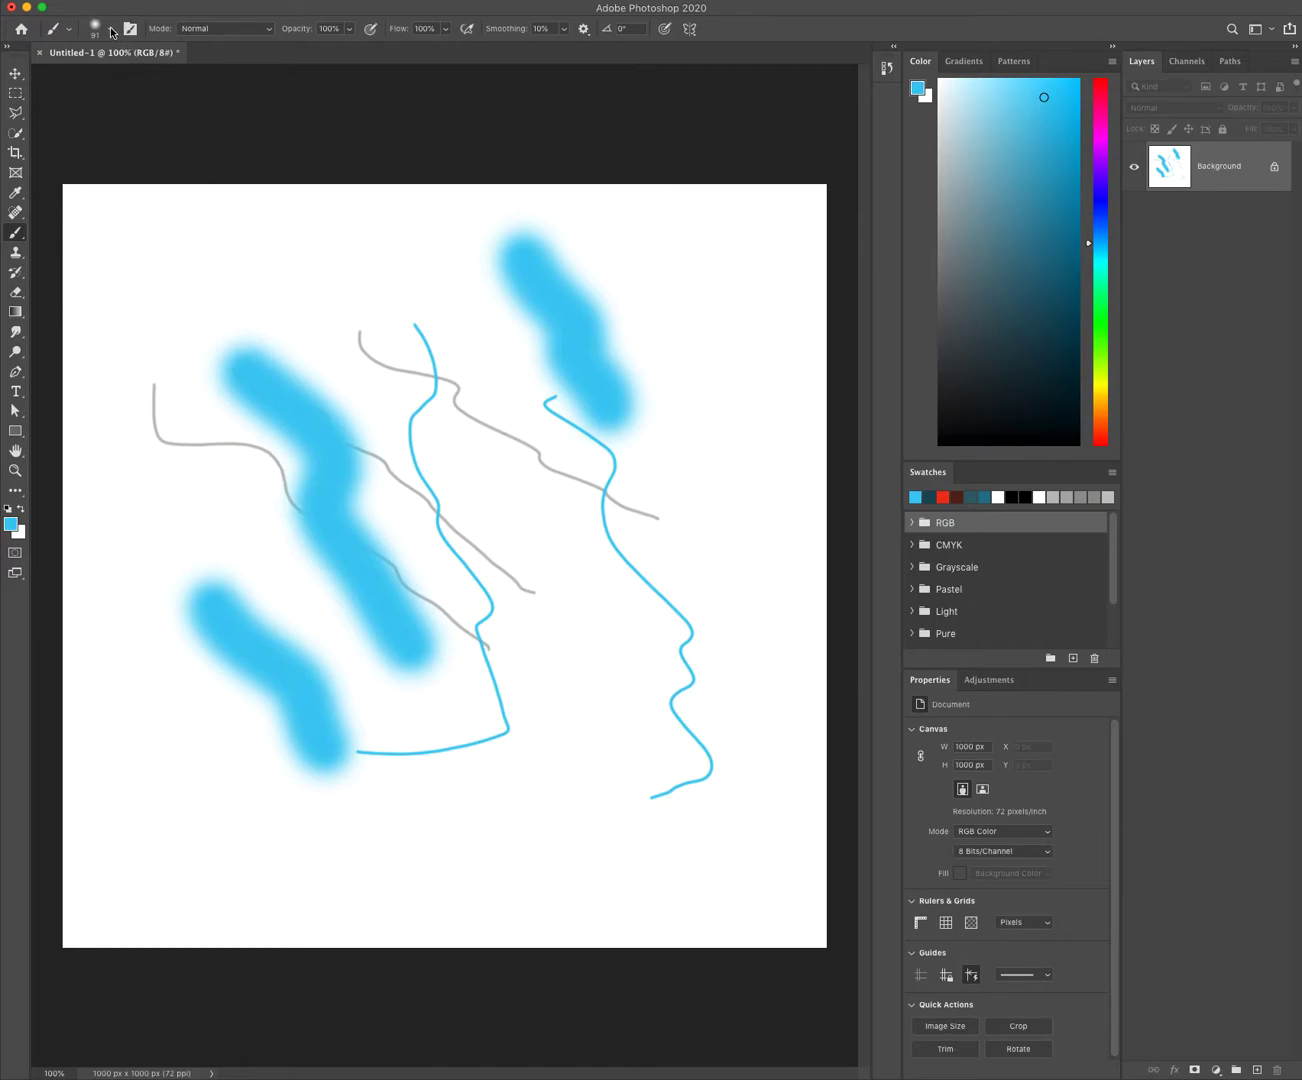
# Set the brush hardness to 100% and paint a straight, hard-edged vertical stroke along the right side of the canvas
pyautogui.click(112, 30)
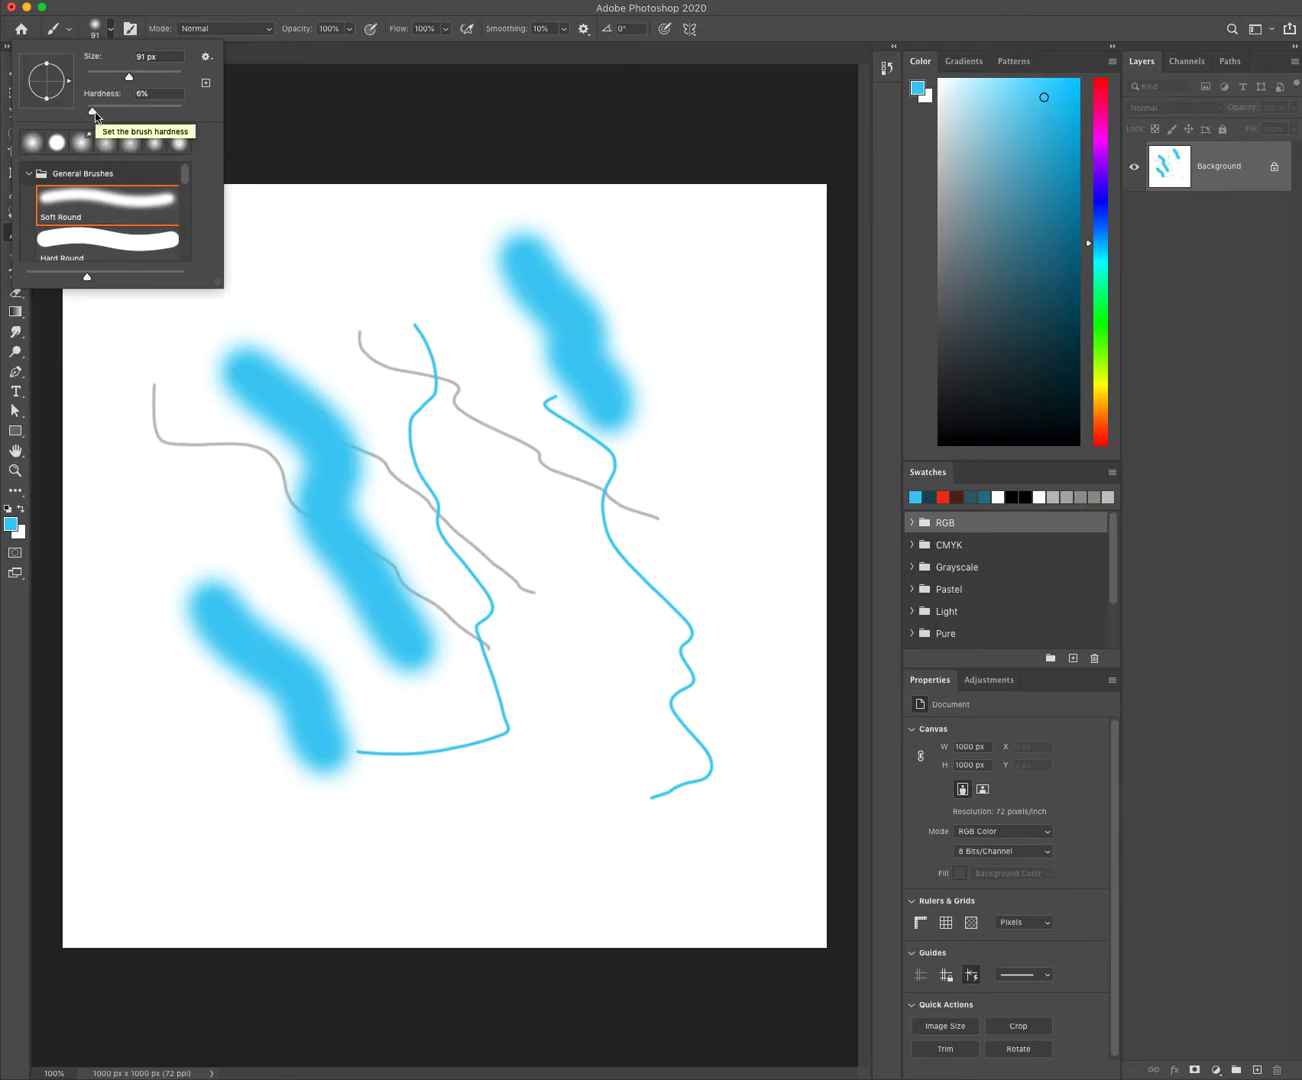
pyautogui.moveTo(92, 112); pyautogui.dragTo(87, 113)
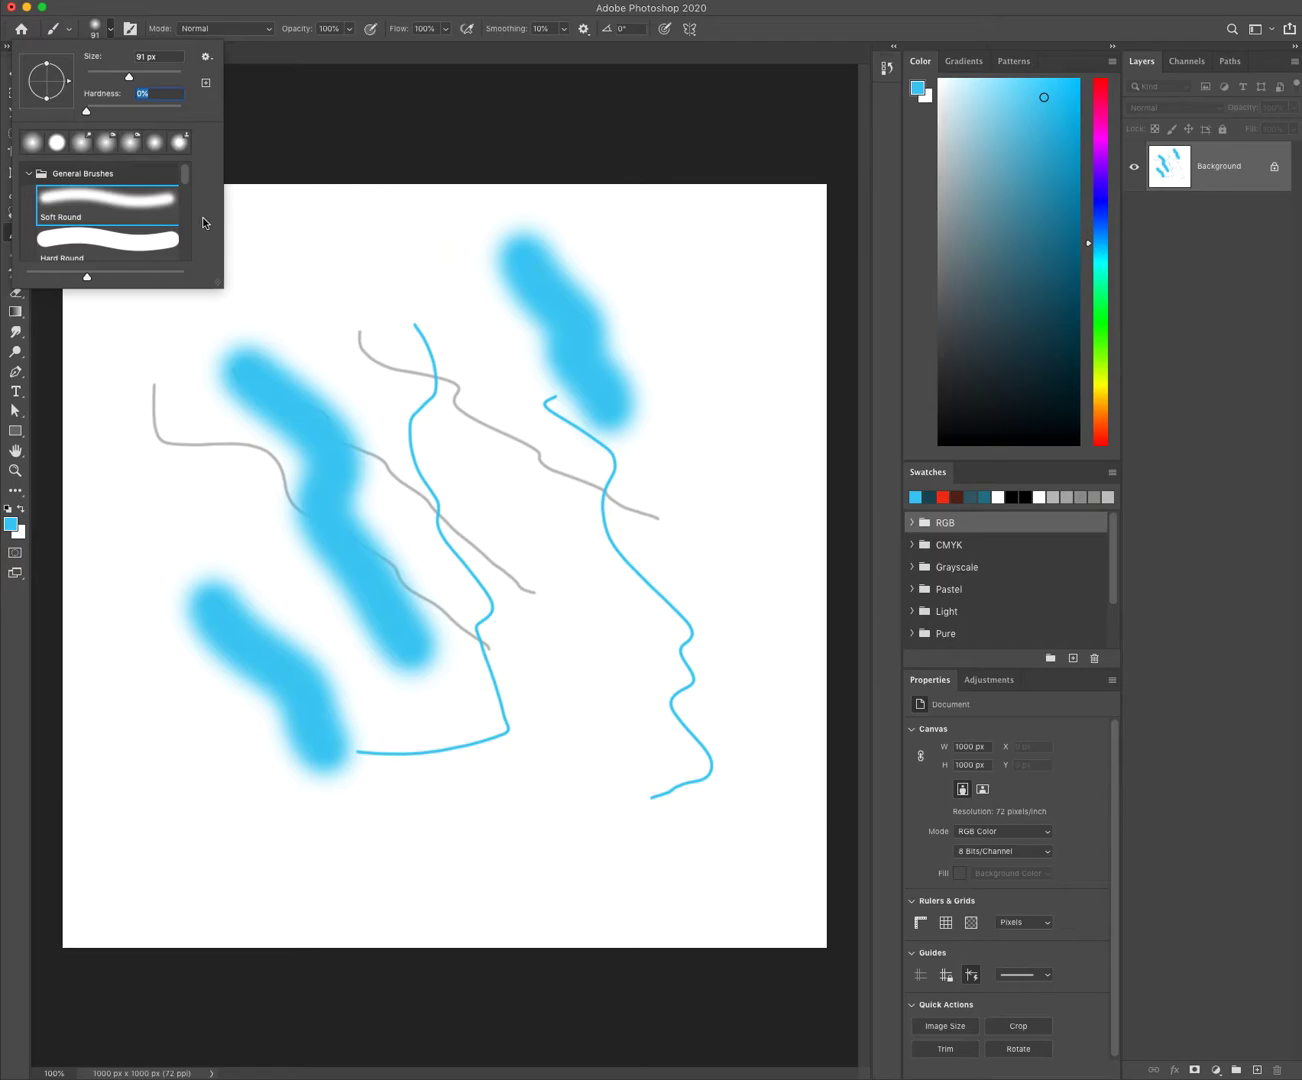
pyautogui.moveTo(89, 113); pyautogui.dragTo(188, 115)
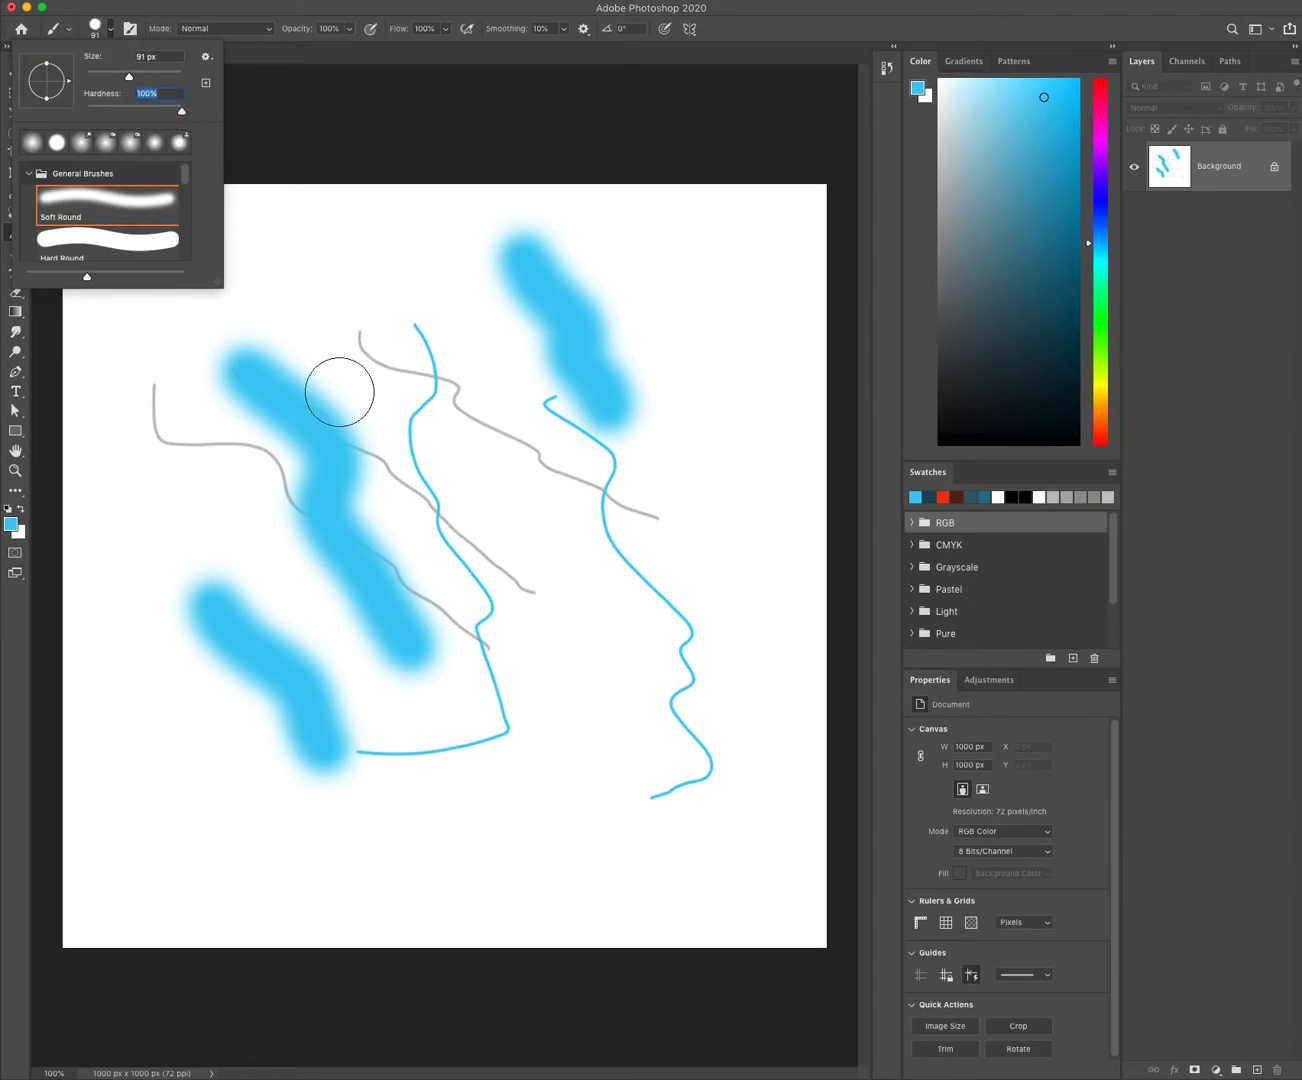
pyautogui.moveTo(719, 272); pyautogui.dragTo(721, 757)
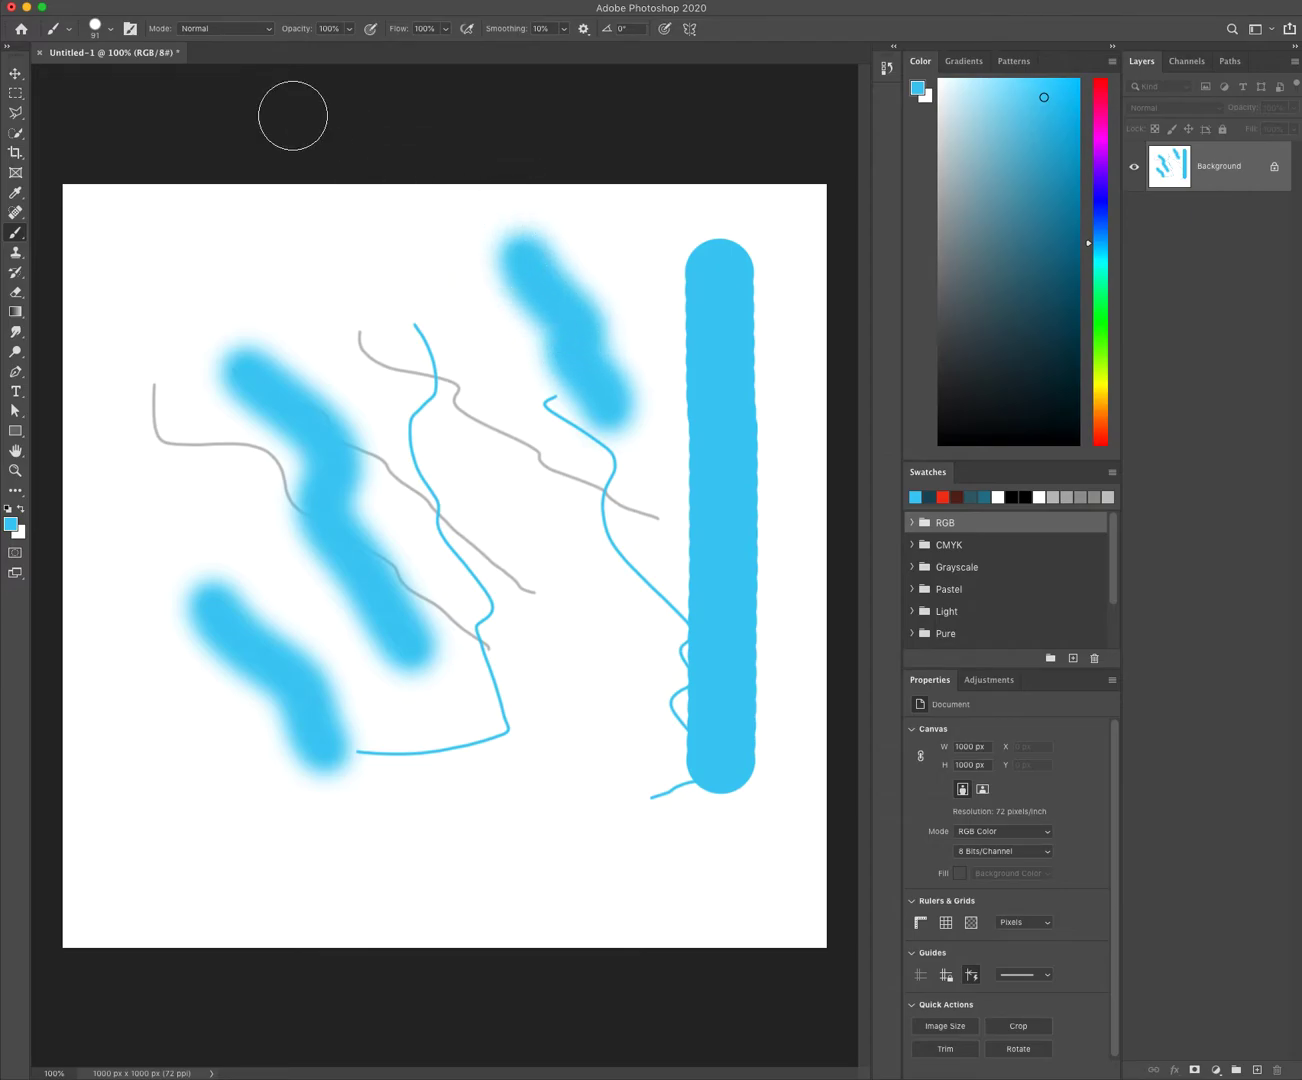
# Look through the brush preset groups, collapse General Brushes, and close the brush presets
pyautogui.click(110, 30)
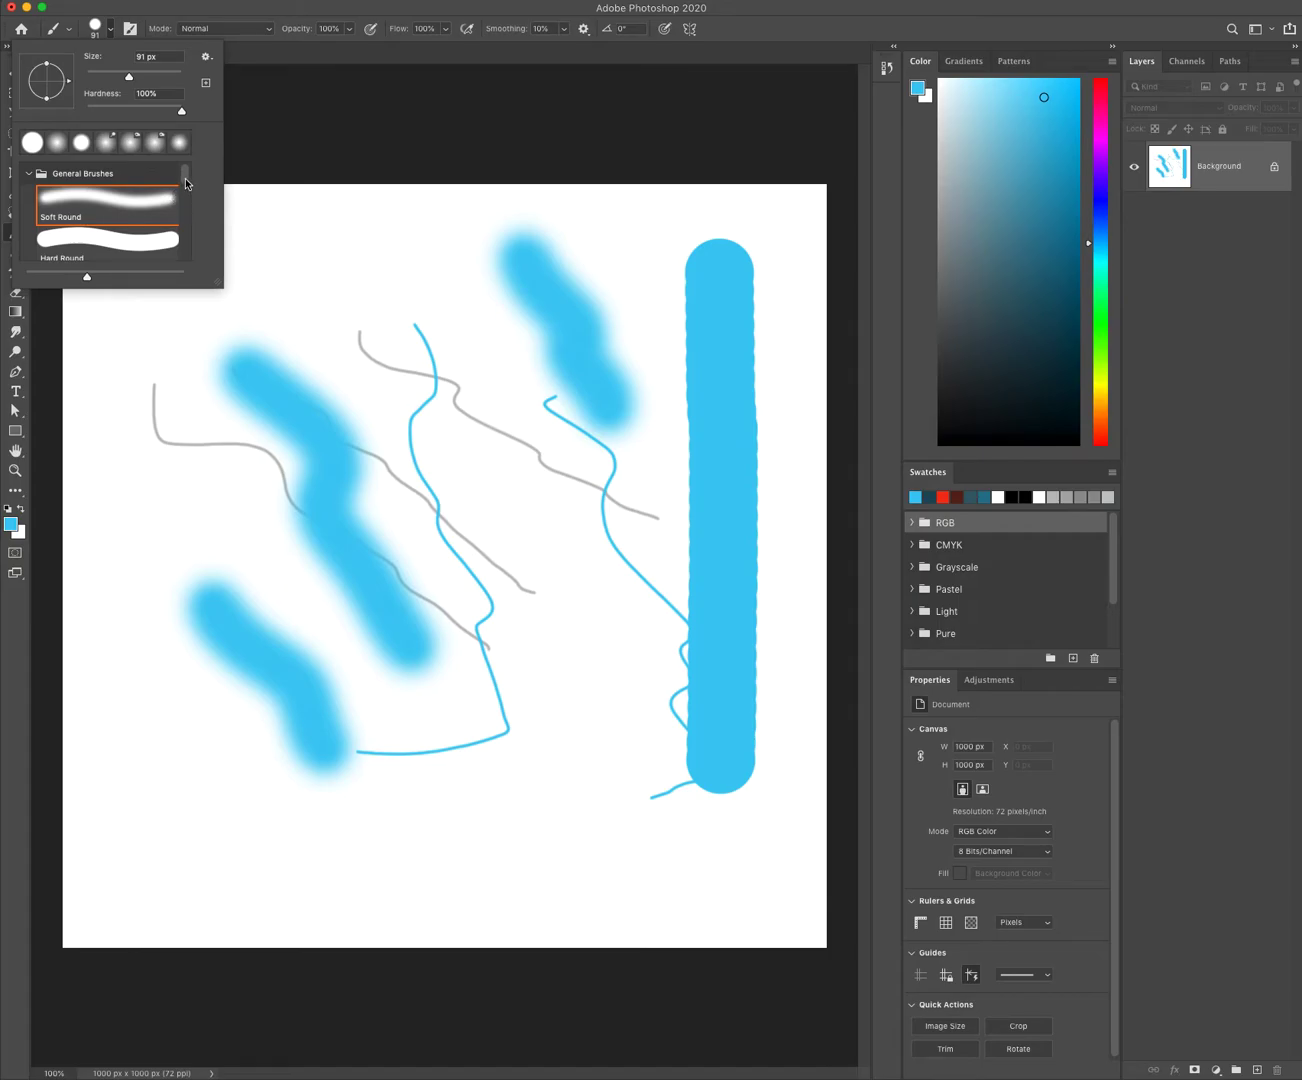
pyautogui.click(29, 175)
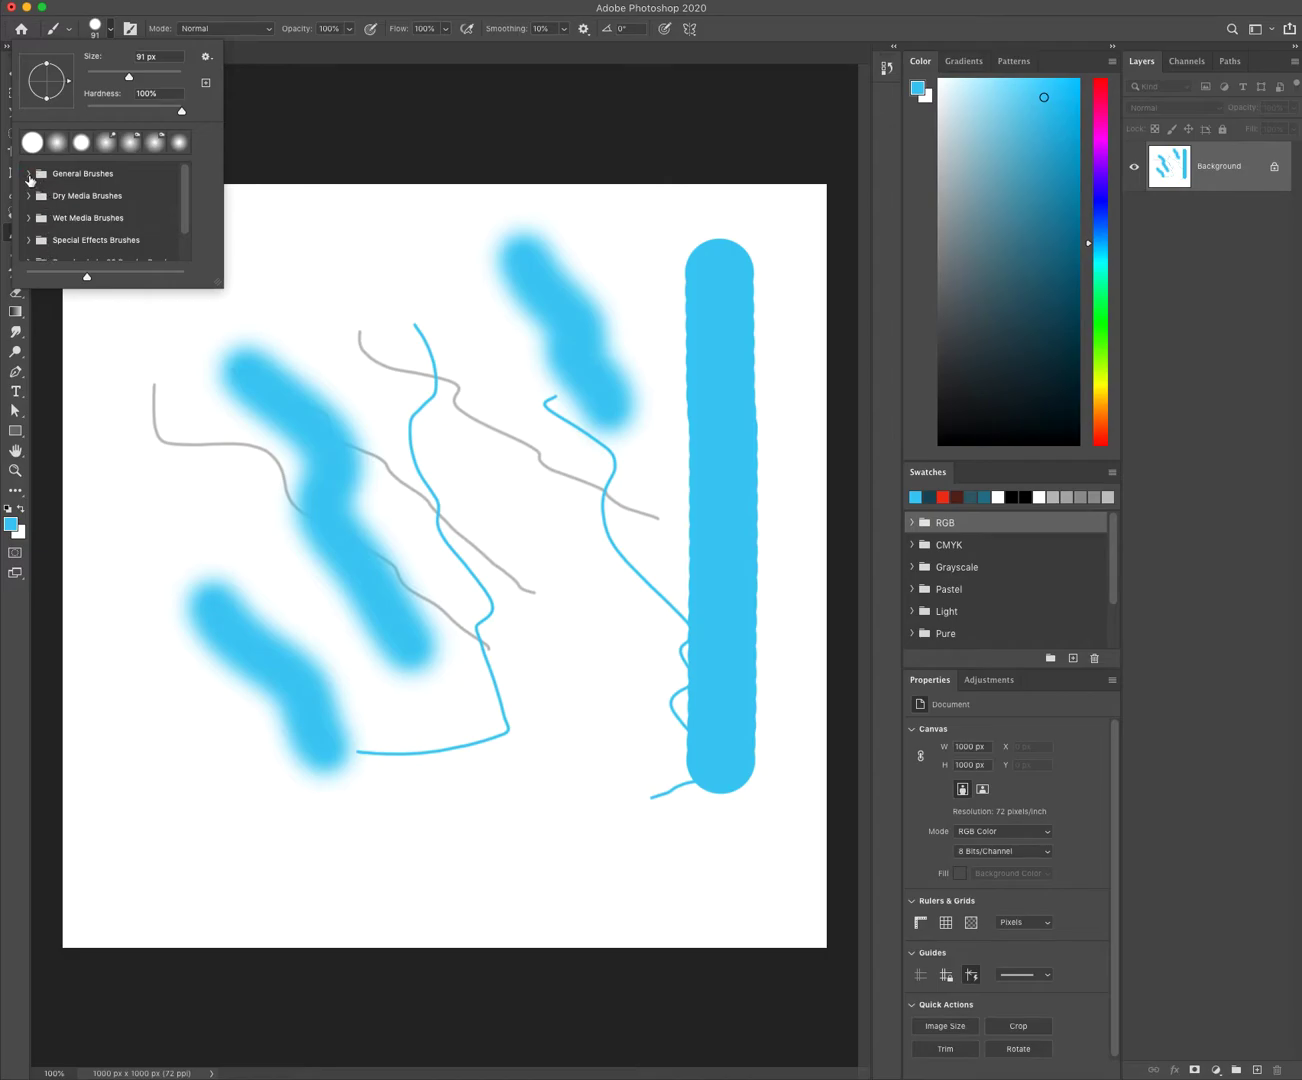
pyautogui.click(30, 175)
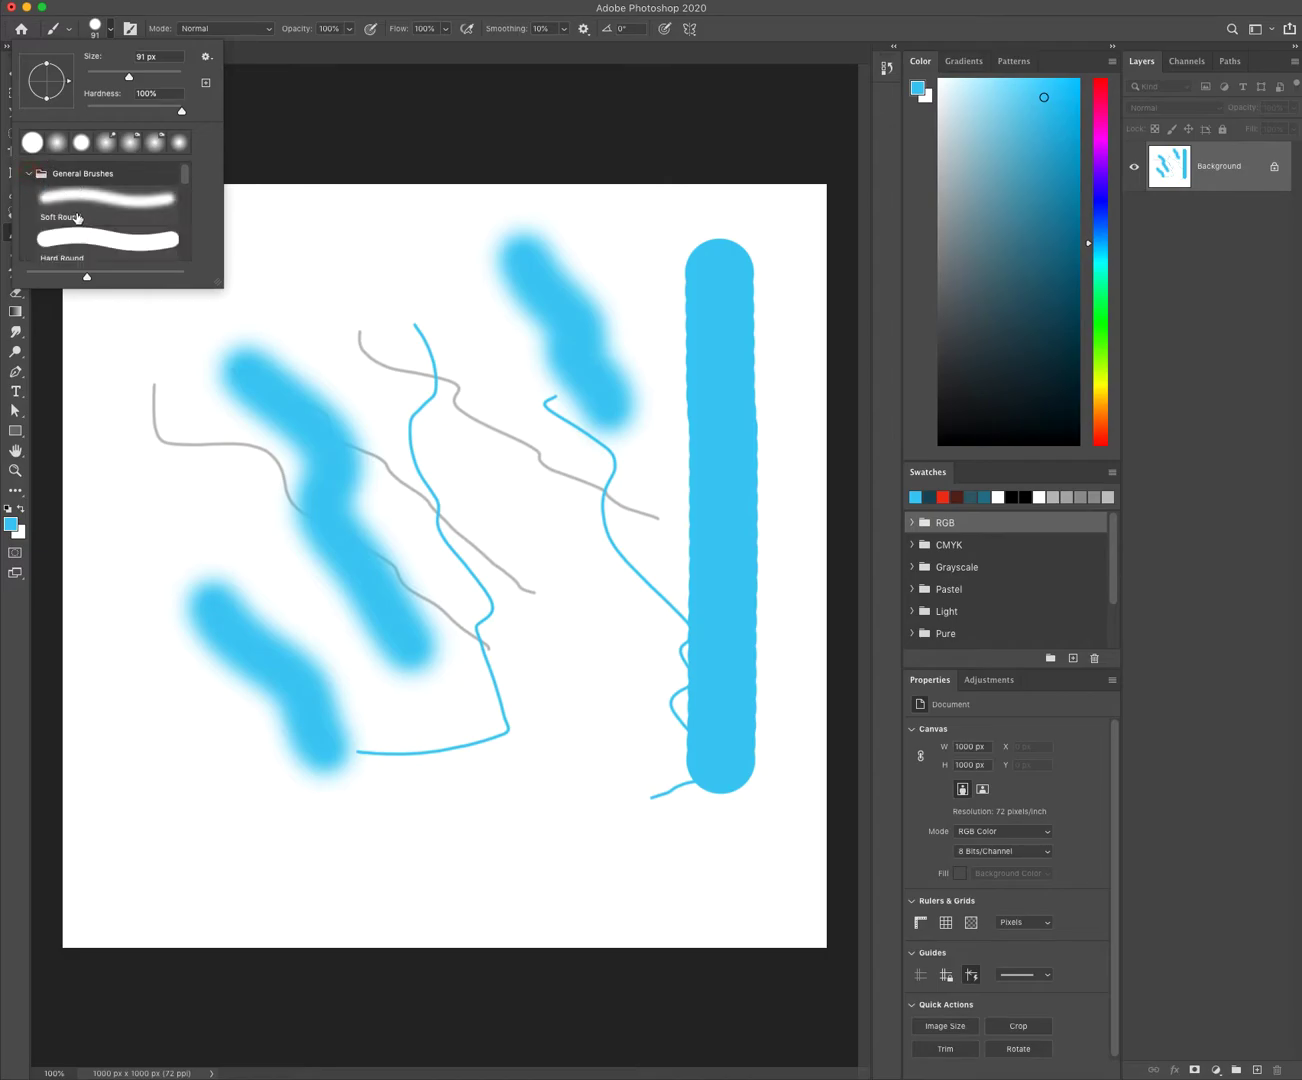
pyautogui.click(30, 175)
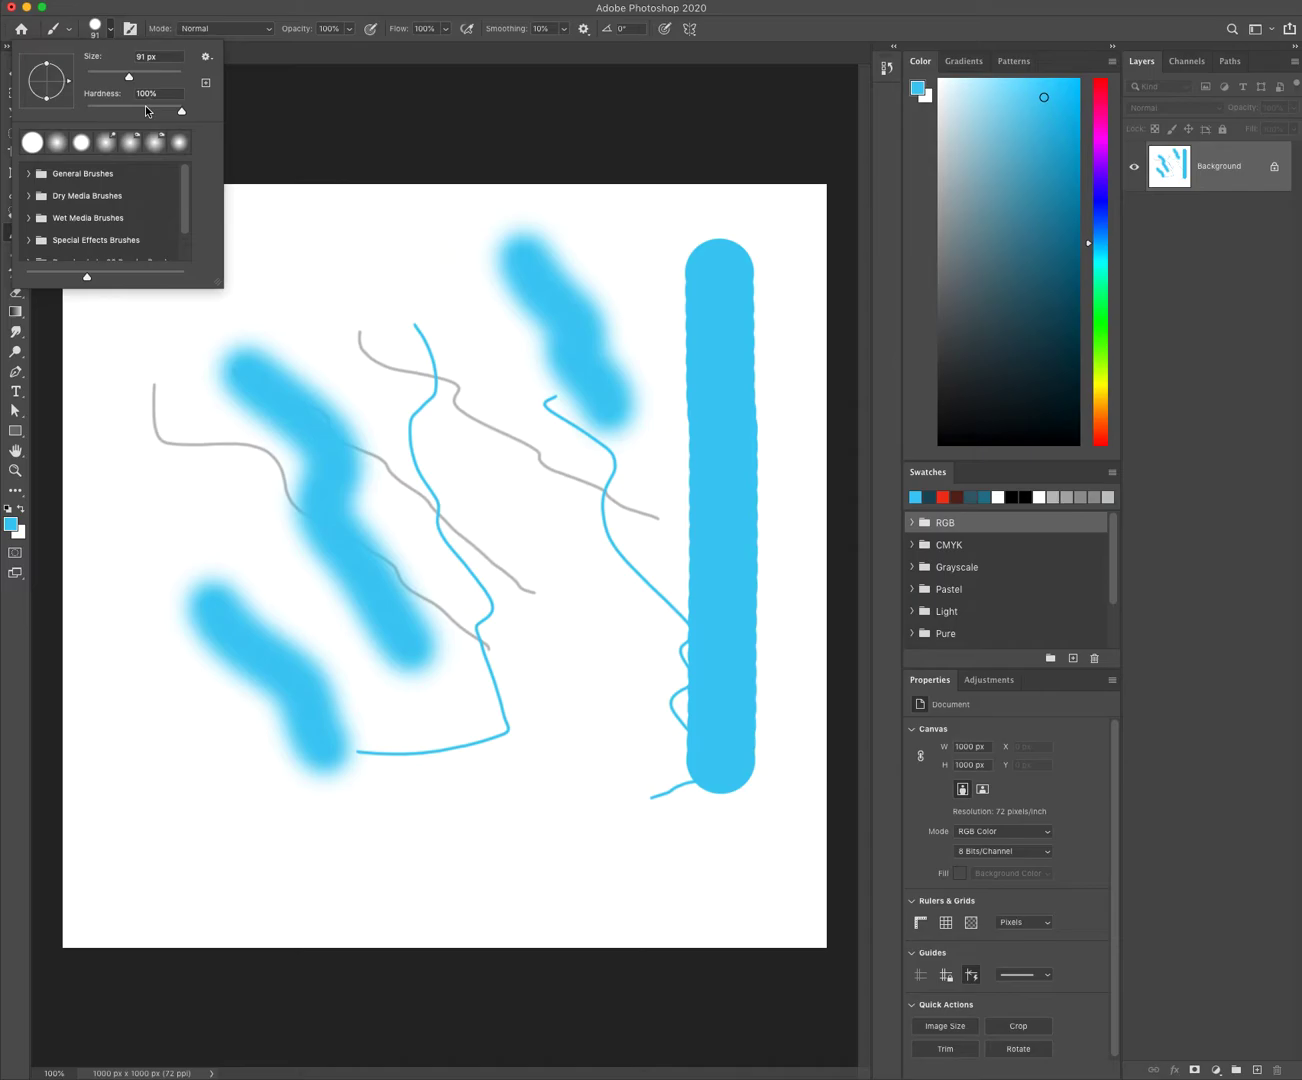
pyautogui.click(108, 35)
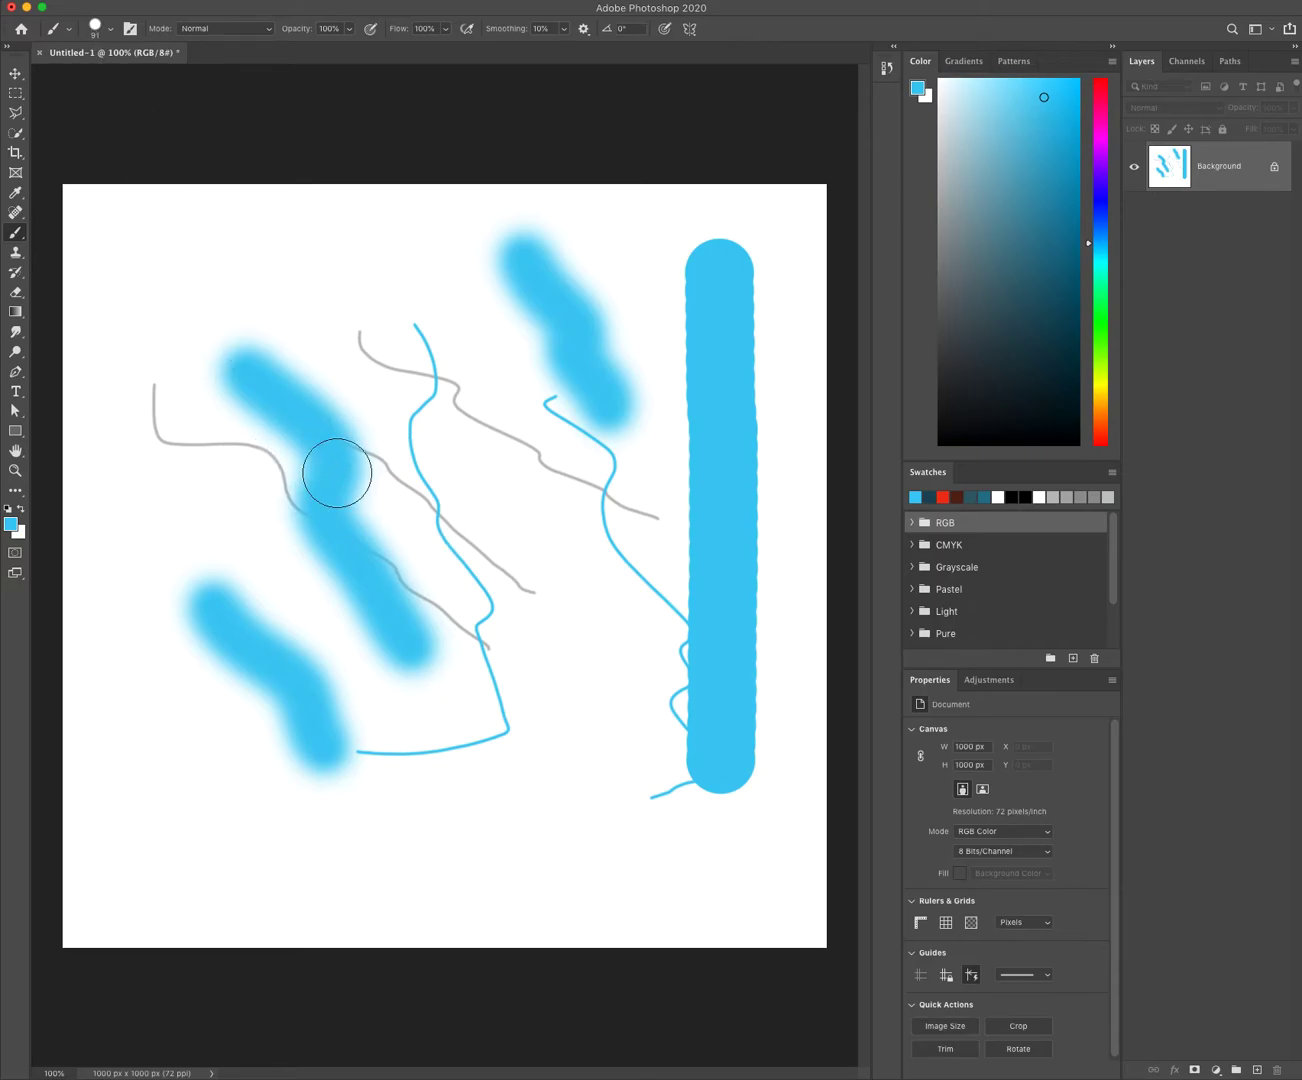
# Show and dismiss the brush settings directly over the canvas, then paint a single light blue dot in its upper-left area
pyautogui.rightClick(452, 481)
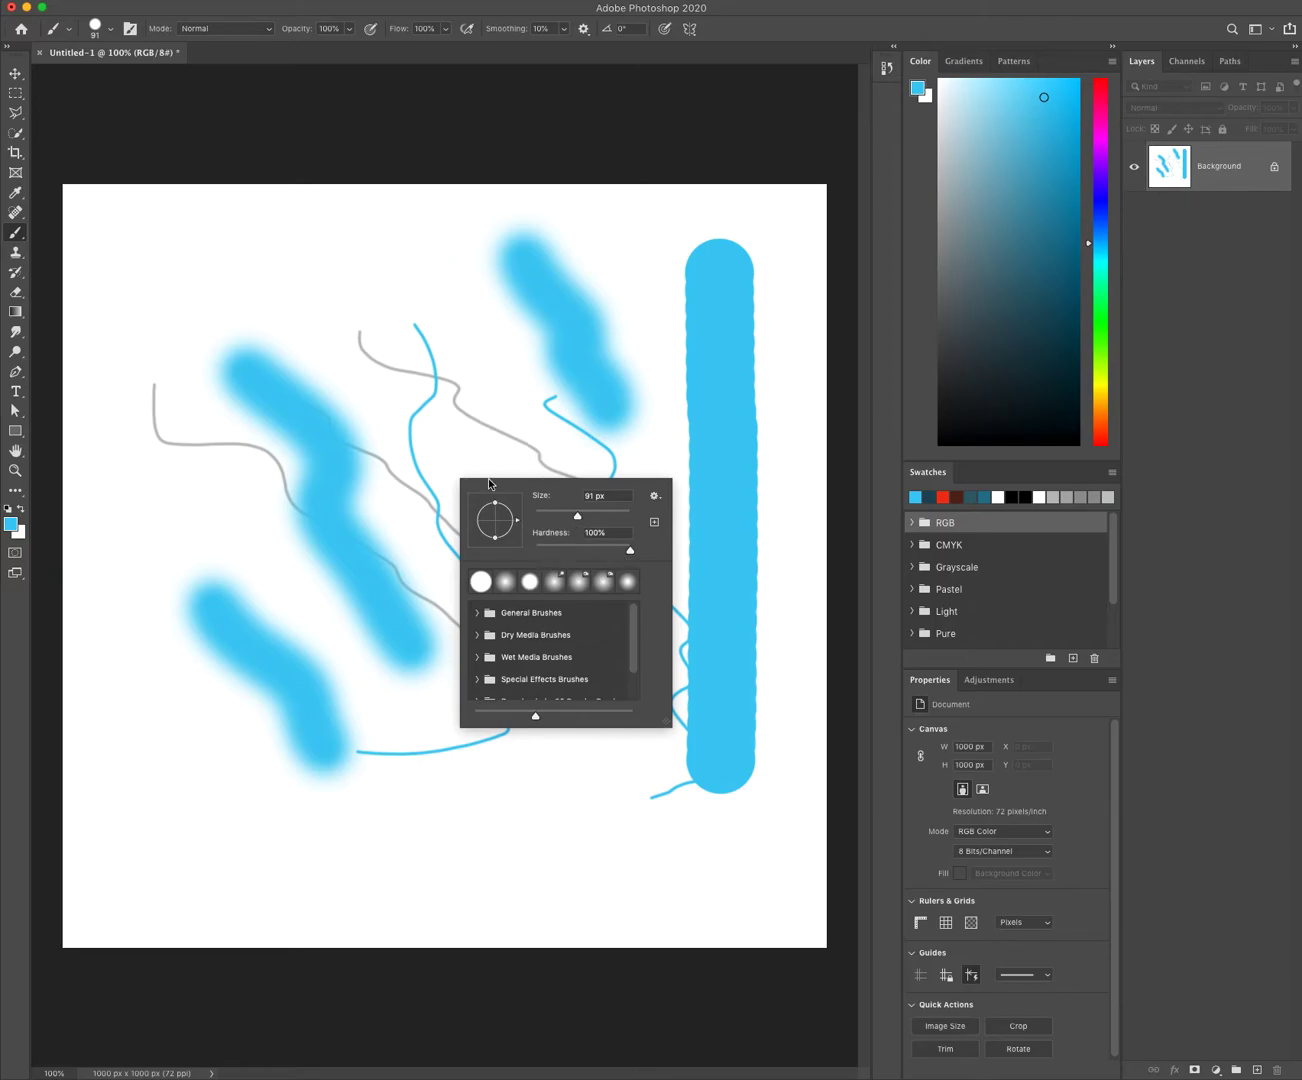
pyautogui.press('Return')
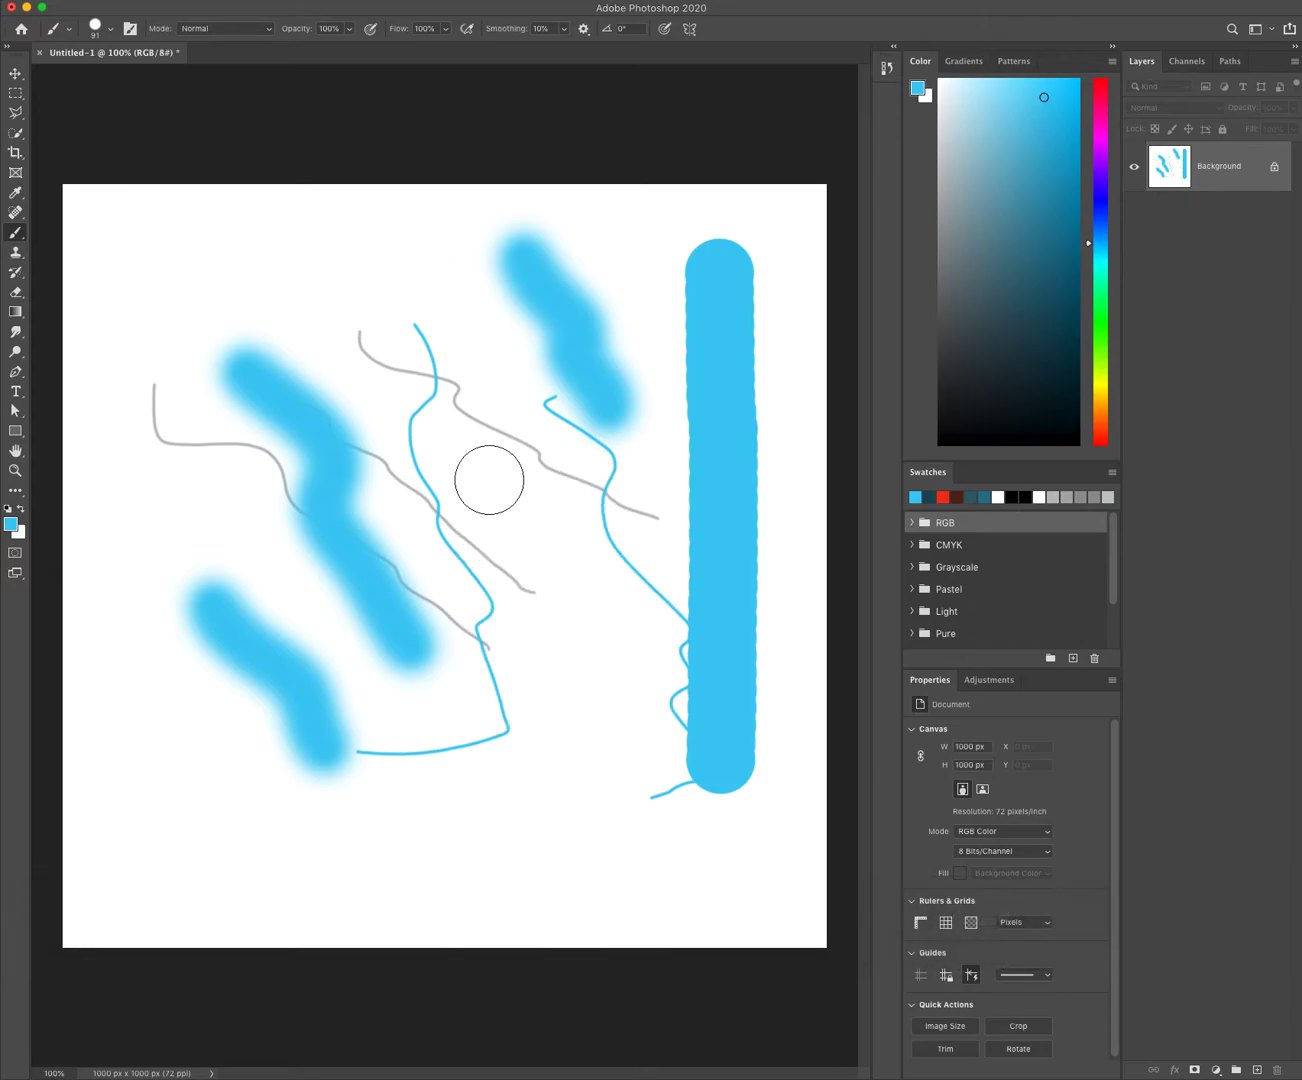
pyautogui.rightClick(436, 438)
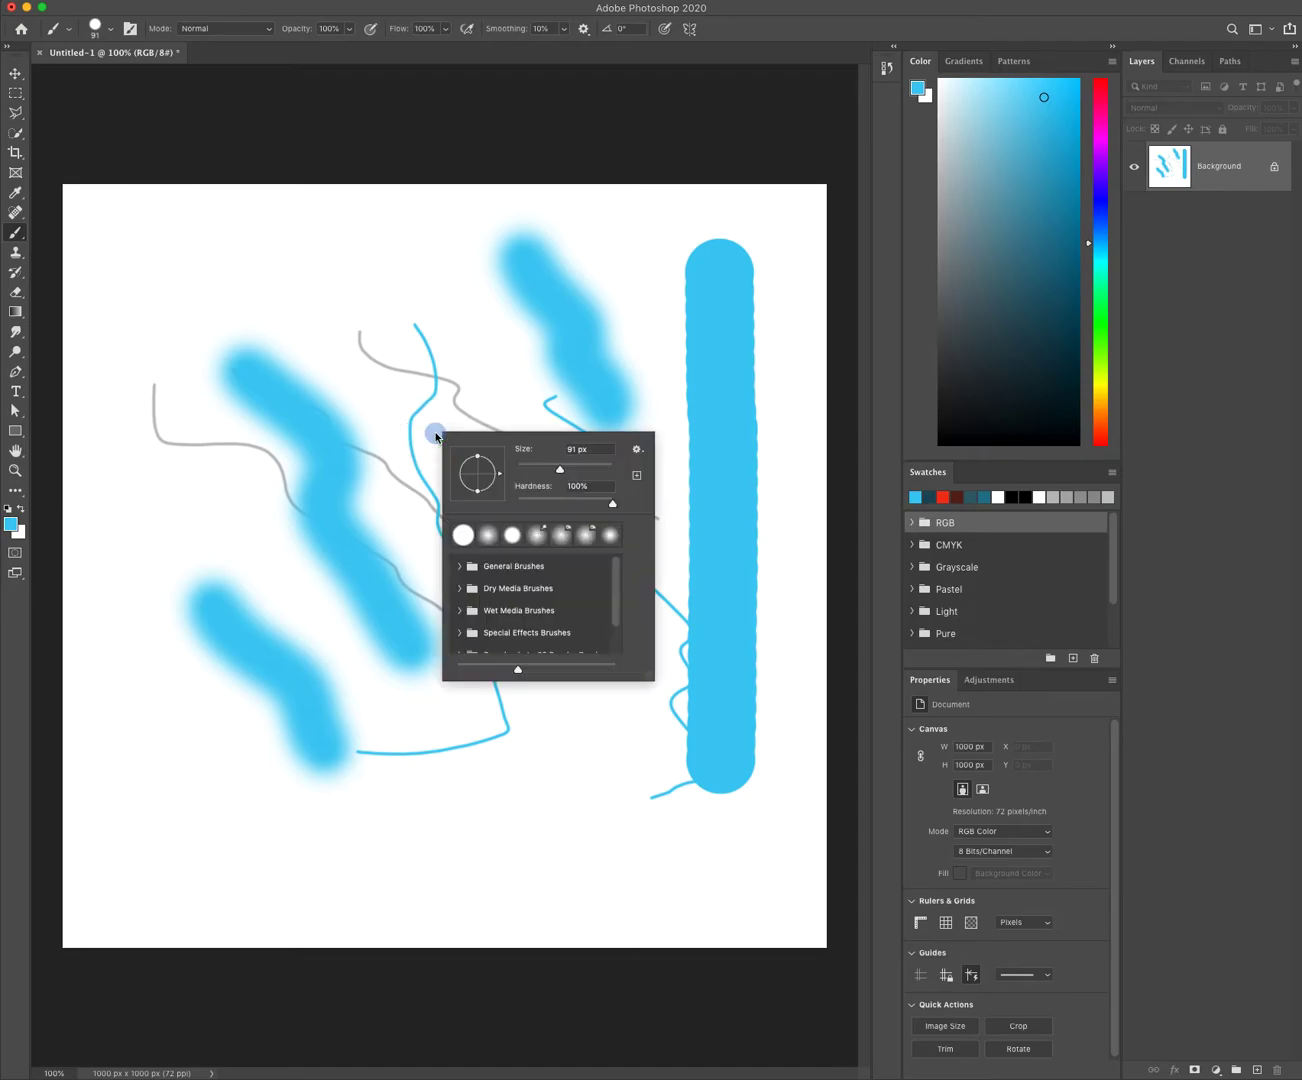
pyautogui.click(318, 282)
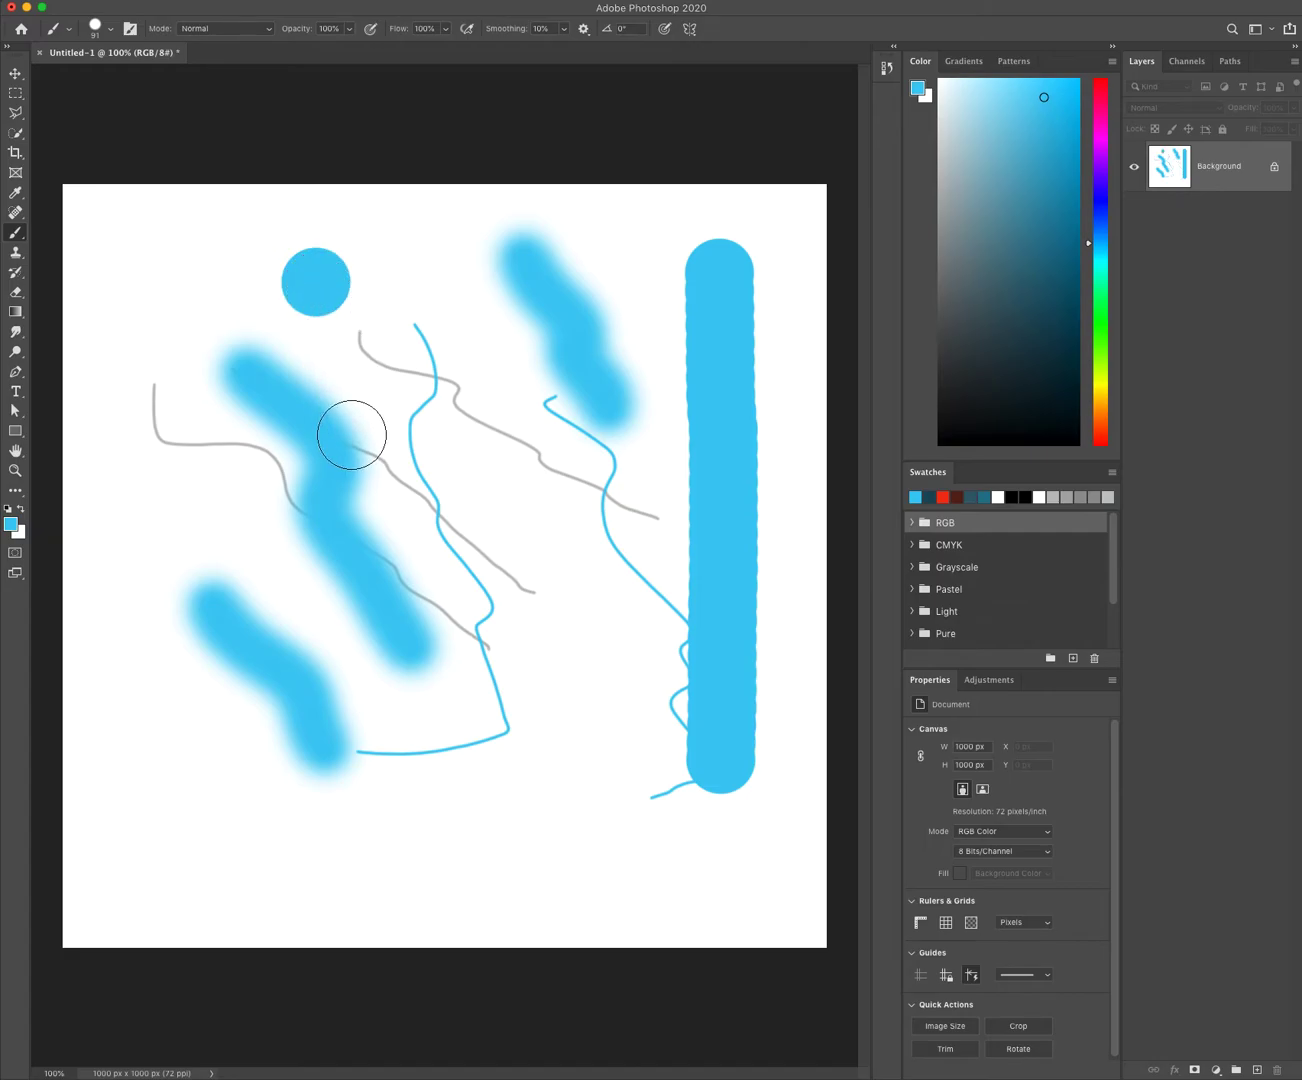
# Try a brush size of 185 px in the on-canvas brush settings, then set the size back to 91 px
pyautogui.rightClick(444, 442)
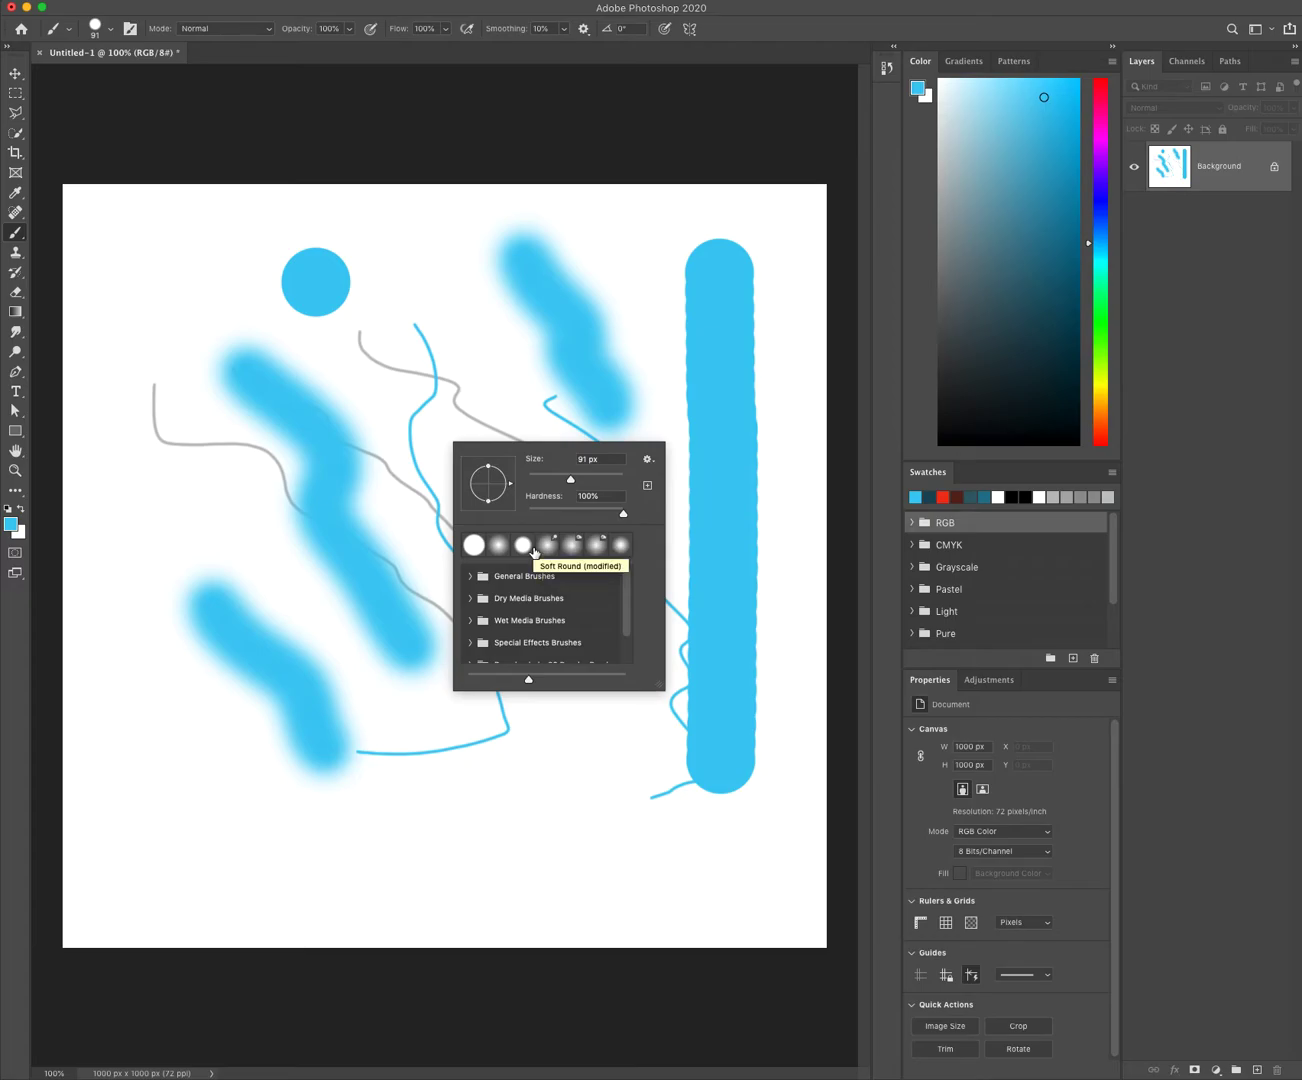
pyautogui.press('Return')
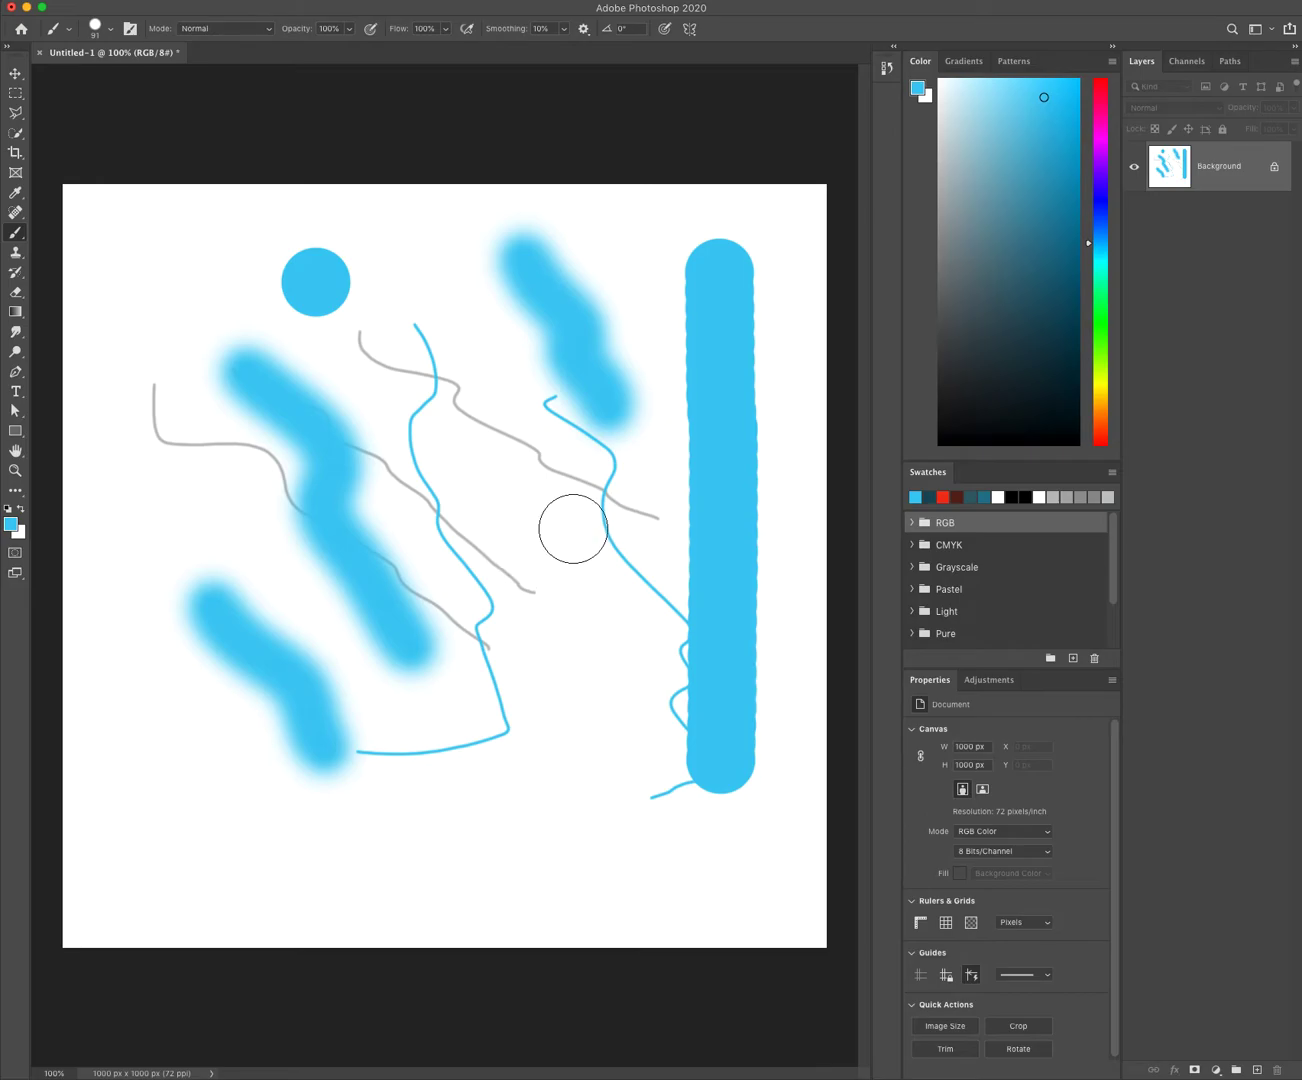
pyautogui.rightClick(615, 540)
pyautogui.moveTo(741, 580); pyautogui.dragTo(759, 573)
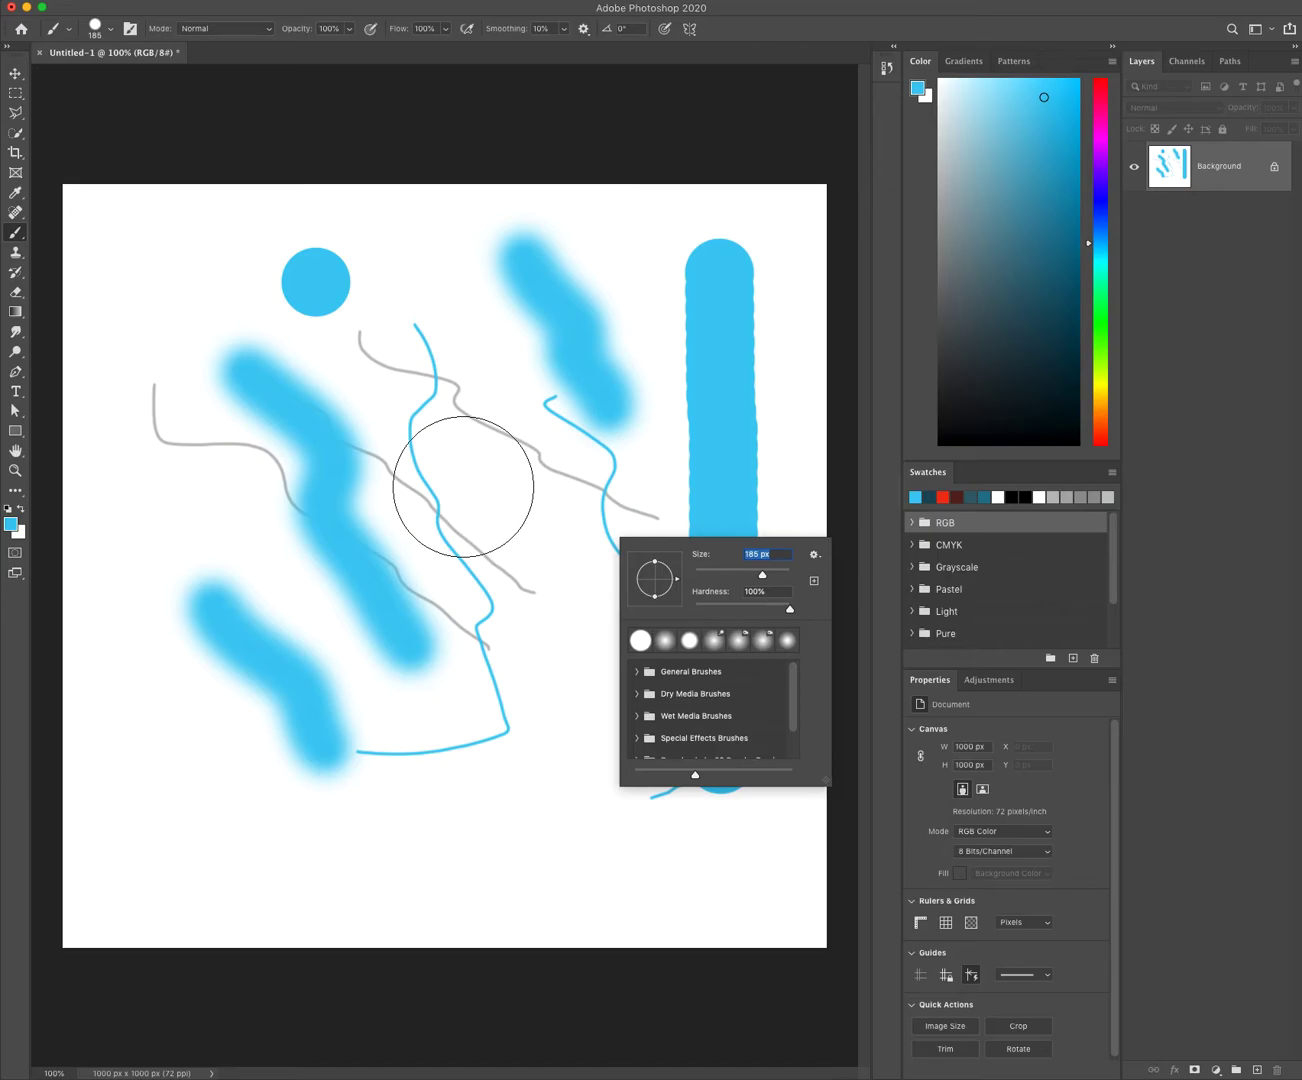
pyautogui.write('91')
pyautogui.press('Return')
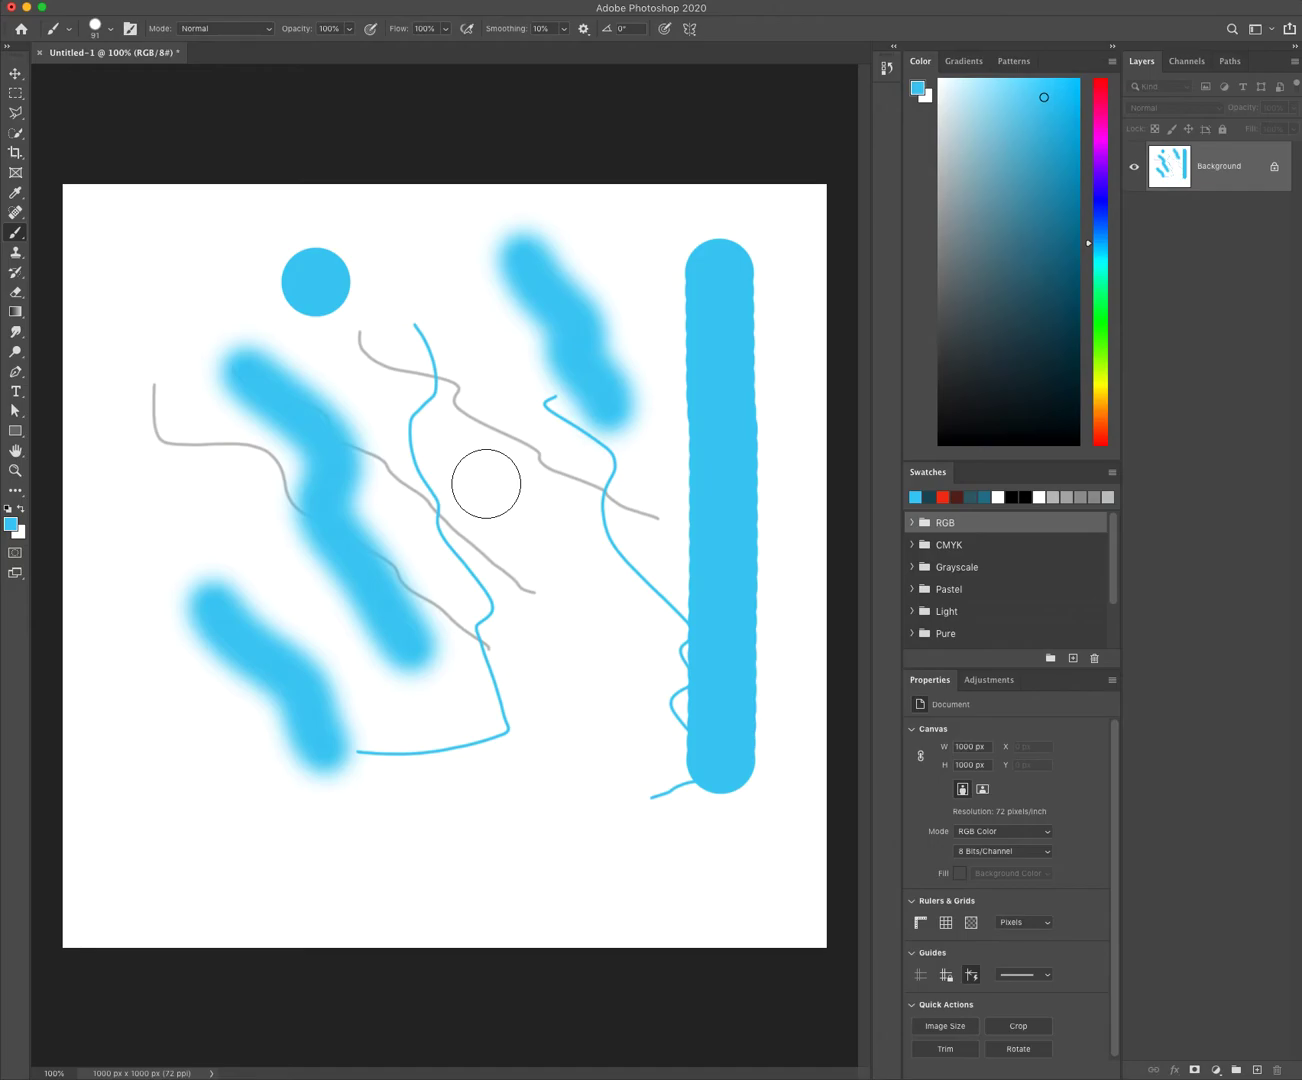
# Try progressively smaller brush sizes by shrinking the brush in steps, starting with 90 px
pyautogui.press('[')
pyautogui.press('[')
pyautogui.press('[')
pyautogui.press('[')
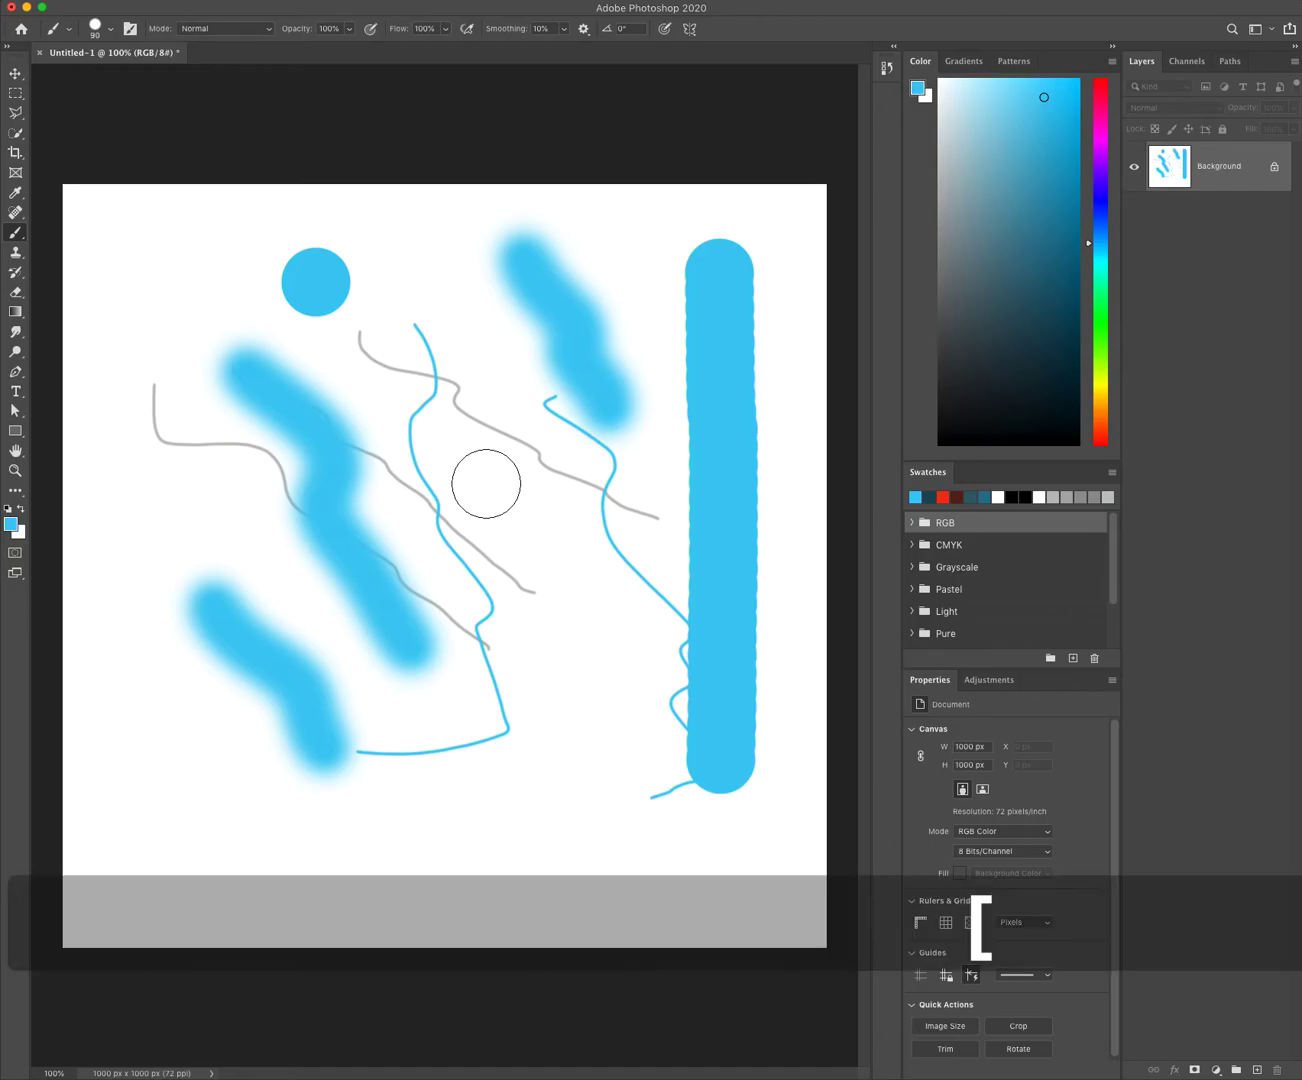
pyautogui.press('[')
pyautogui.press('[')
pyautogui.press('[')
pyautogui.press('[')
pyautogui.press('[')
pyautogui.press('[')
pyautogui.press('[')
pyautogui.press('[')
pyautogui.press('[')
pyautogui.press('[')
# Enlarge the brush in steps up to 300 px
pyautogui.press(']')
pyautogui.press(']')
pyautogui.press(']')
pyautogui.press(']')
pyautogui.press(']')
pyautogui.press(']')
pyautogui.press(']')
pyautogui.press(']')
pyautogui.press(']')
pyautogui.press(']')
pyautogui.press(']')
pyautogui.press(']')
pyautogui.press(']')
pyautogui.press(']')
pyautogui.press(']')
pyautogui.press(']')
pyautogui.press(']')
pyautogui.press(']')
pyautogui.press(']')
pyautogui.press(']')
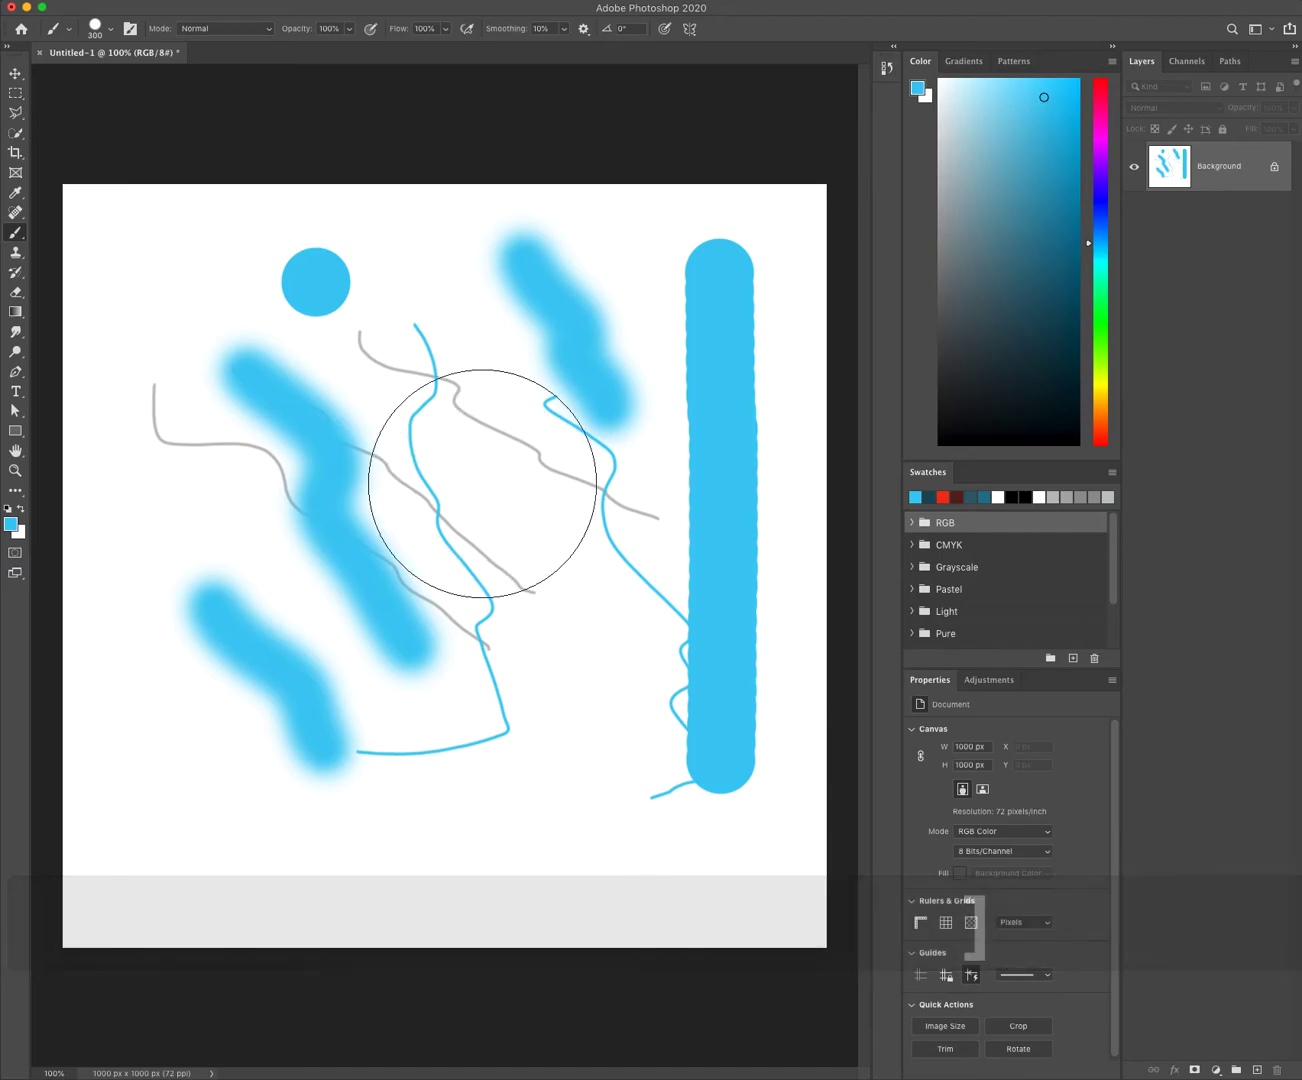
# Reduce the brush size in steps to 80 px
pyautogui.press('[')
pyautogui.press('[')
pyautogui.press('[')
pyautogui.press('[')
pyautogui.press('[')
pyautogui.press('[')
pyautogui.press('[')
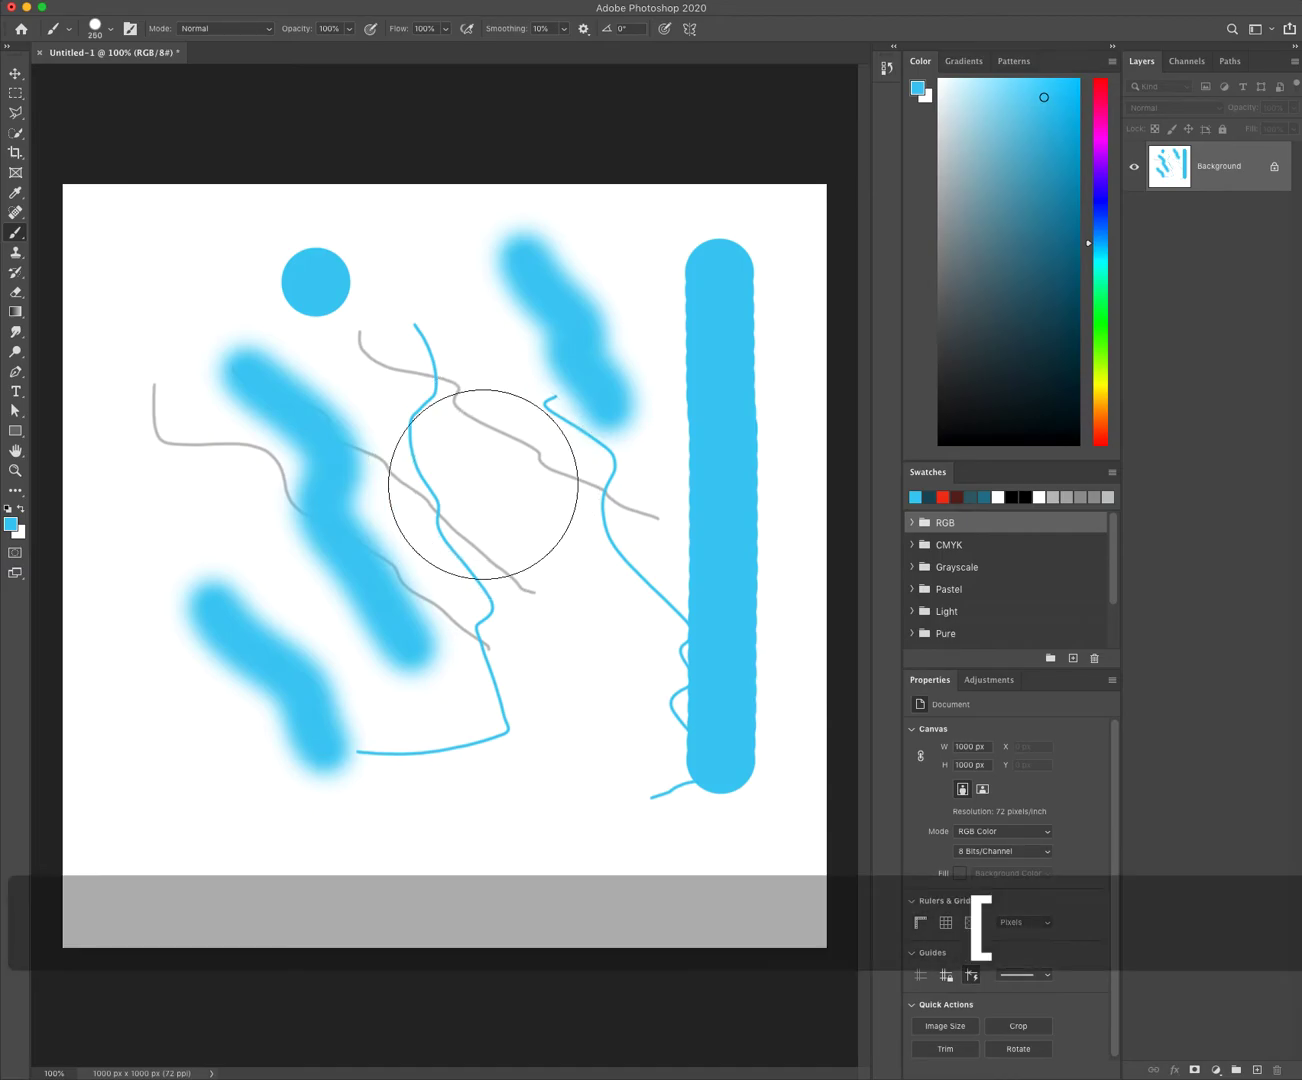
pyautogui.press('[')
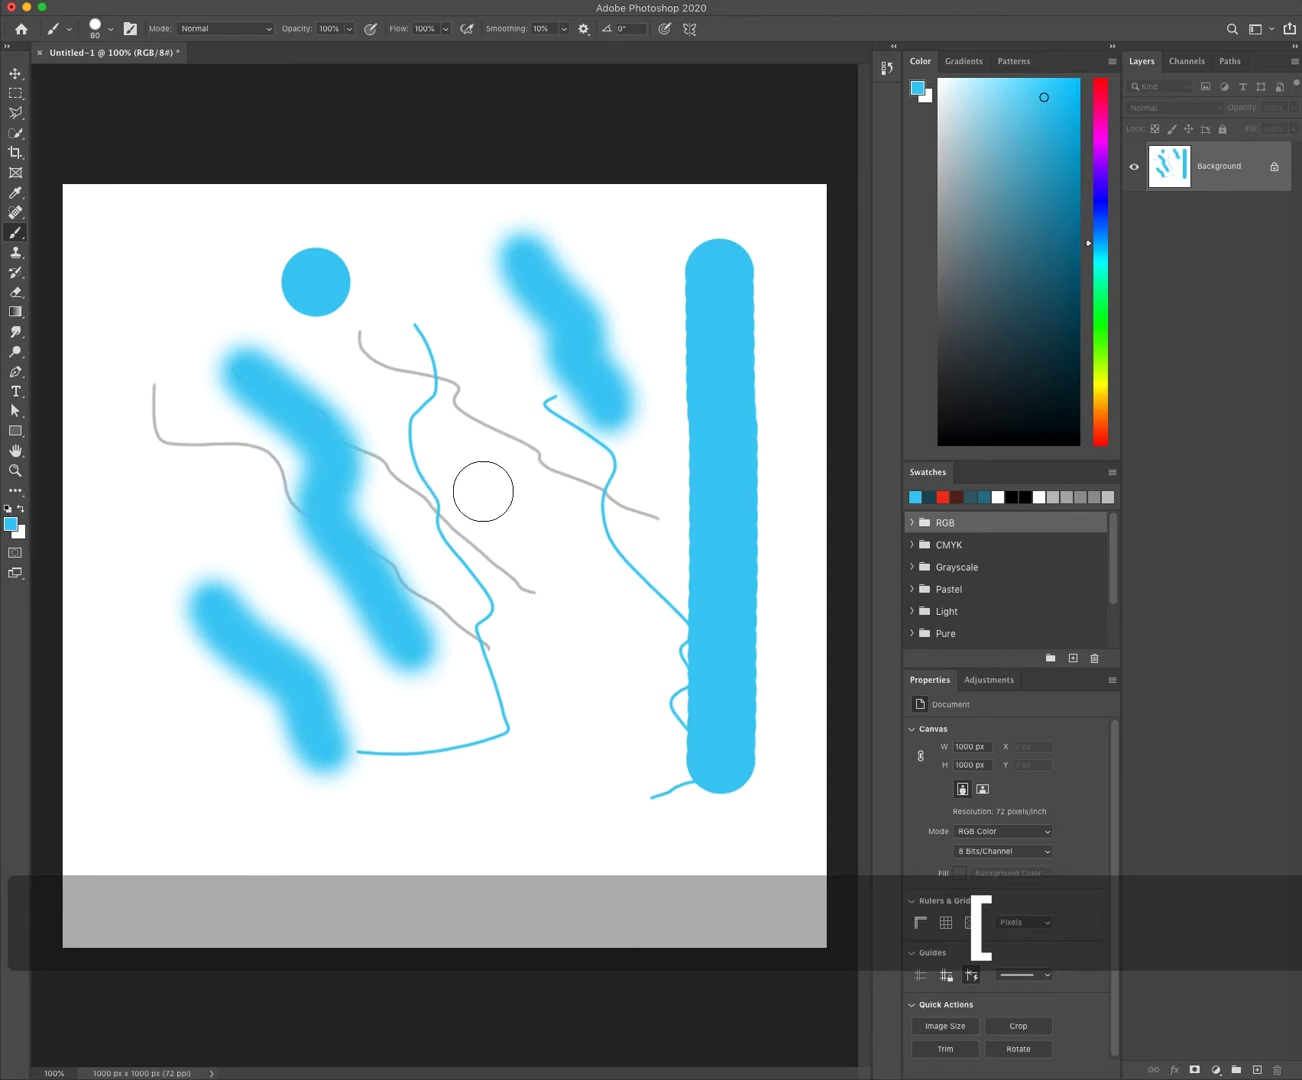
# Enlarge the brush in steps to 175 px and paint a wide light-blue diagonal stroke across the left side of the canvas
pyautogui.press(']')
pyautogui.press(']')
pyautogui.press(']')
pyautogui.press(']')
pyautogui.press(']')
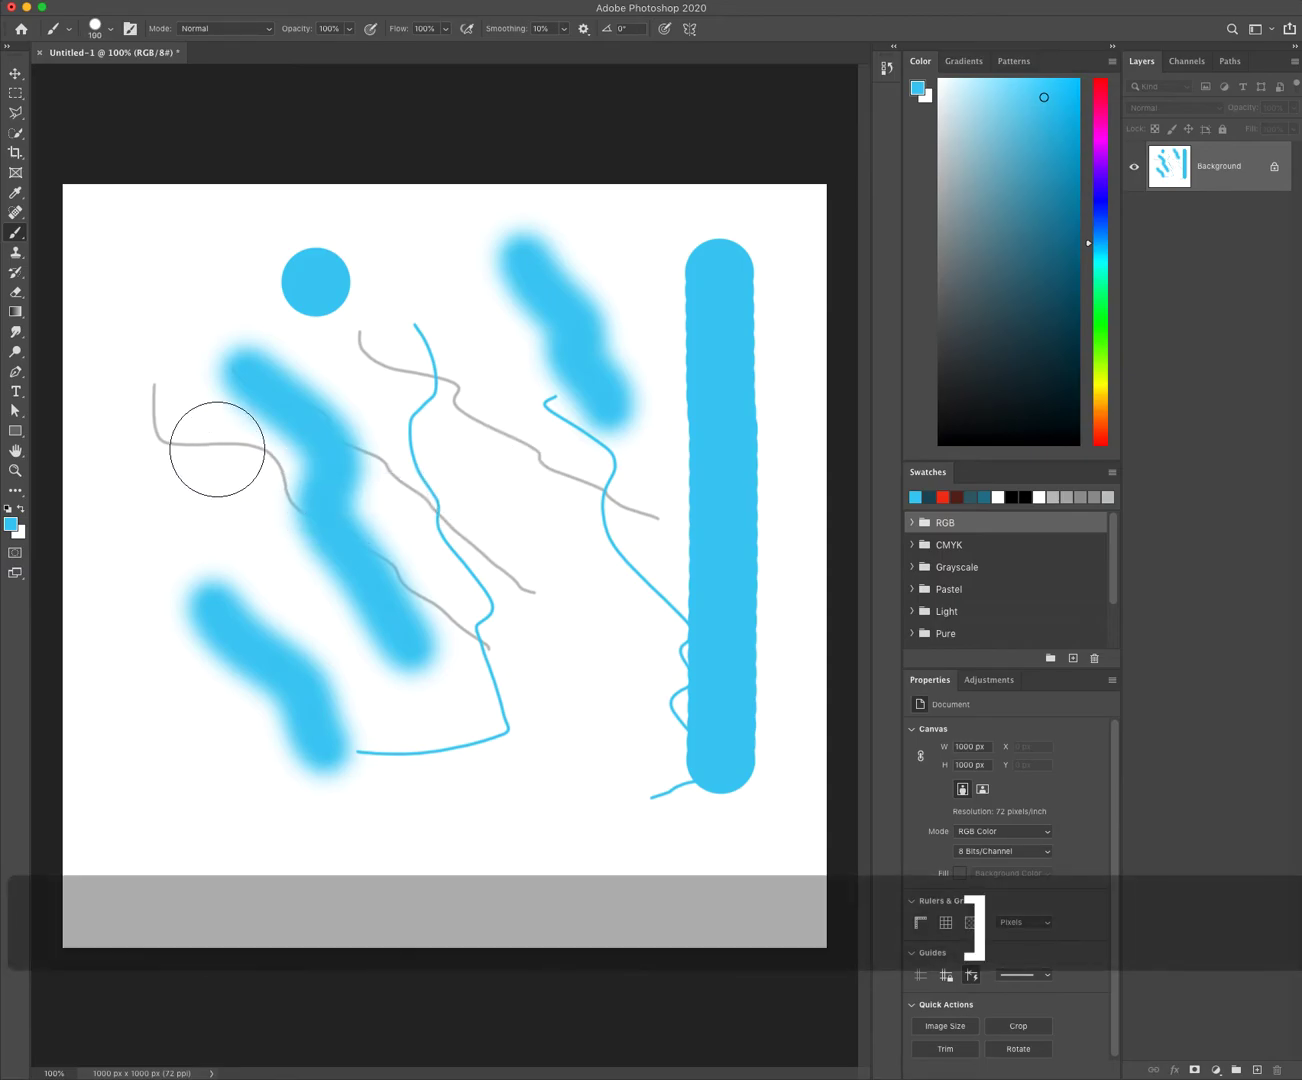
pyautogui.moveTo(146, 471); pyautogui.dragTo(411, 775)
# Choose a darker blue, reduce the brush to 100 px, and paint a diagonal stroke along the upper side of the wide one
pyautogui.click(1056, 155)
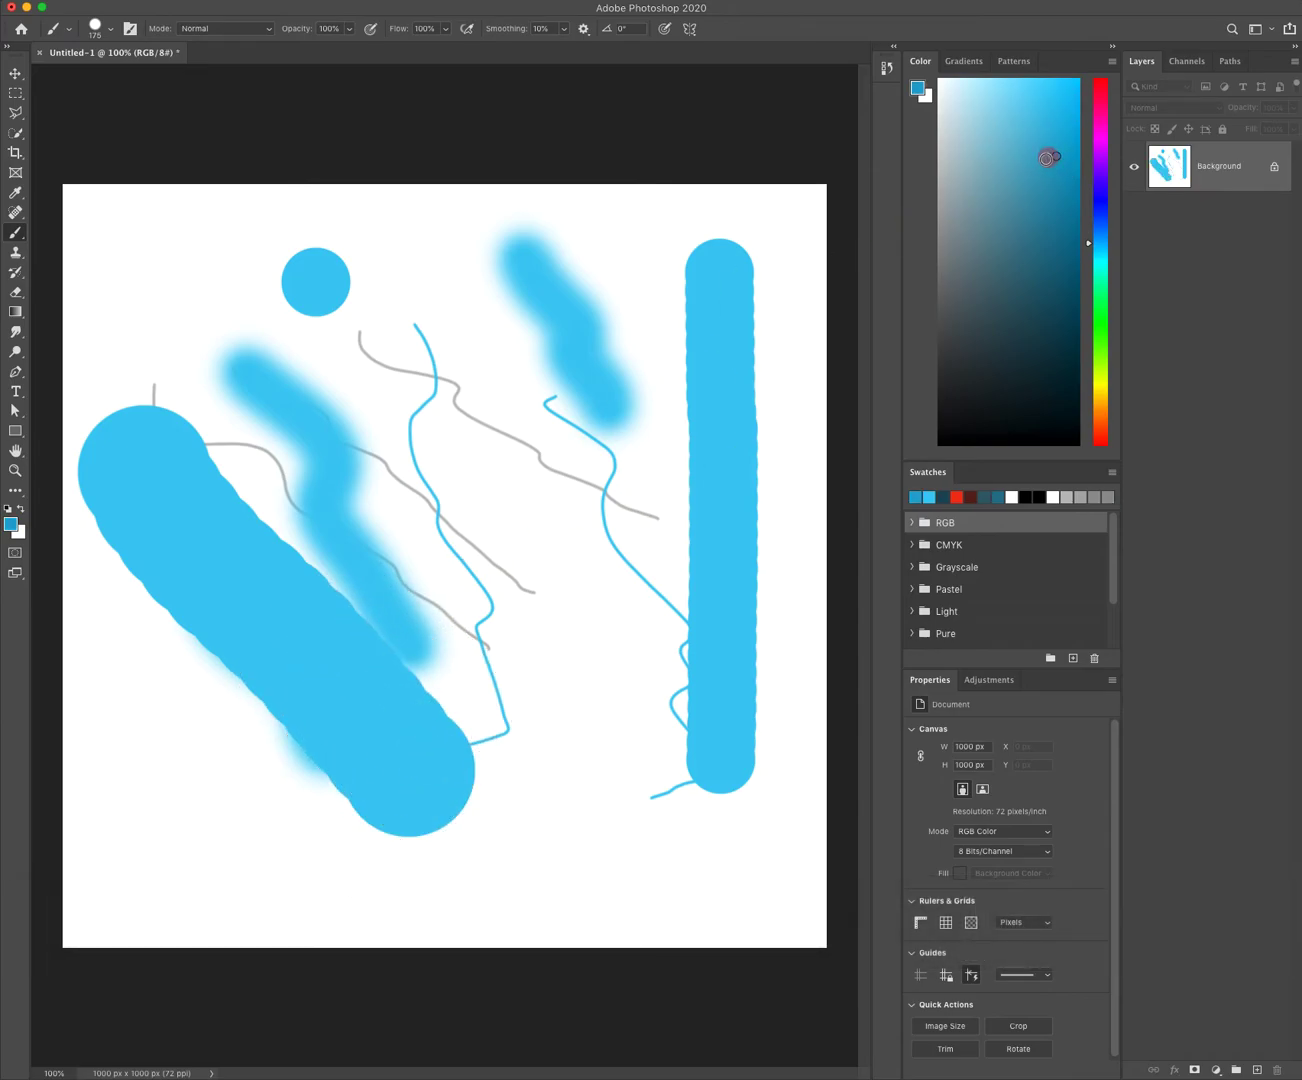
pyautogui.press('[')
pyautogui.press('[')
pyautogui.press('[')
pyautogui.moveTo(181, 400); pyautogui.dragTo(485, 752)
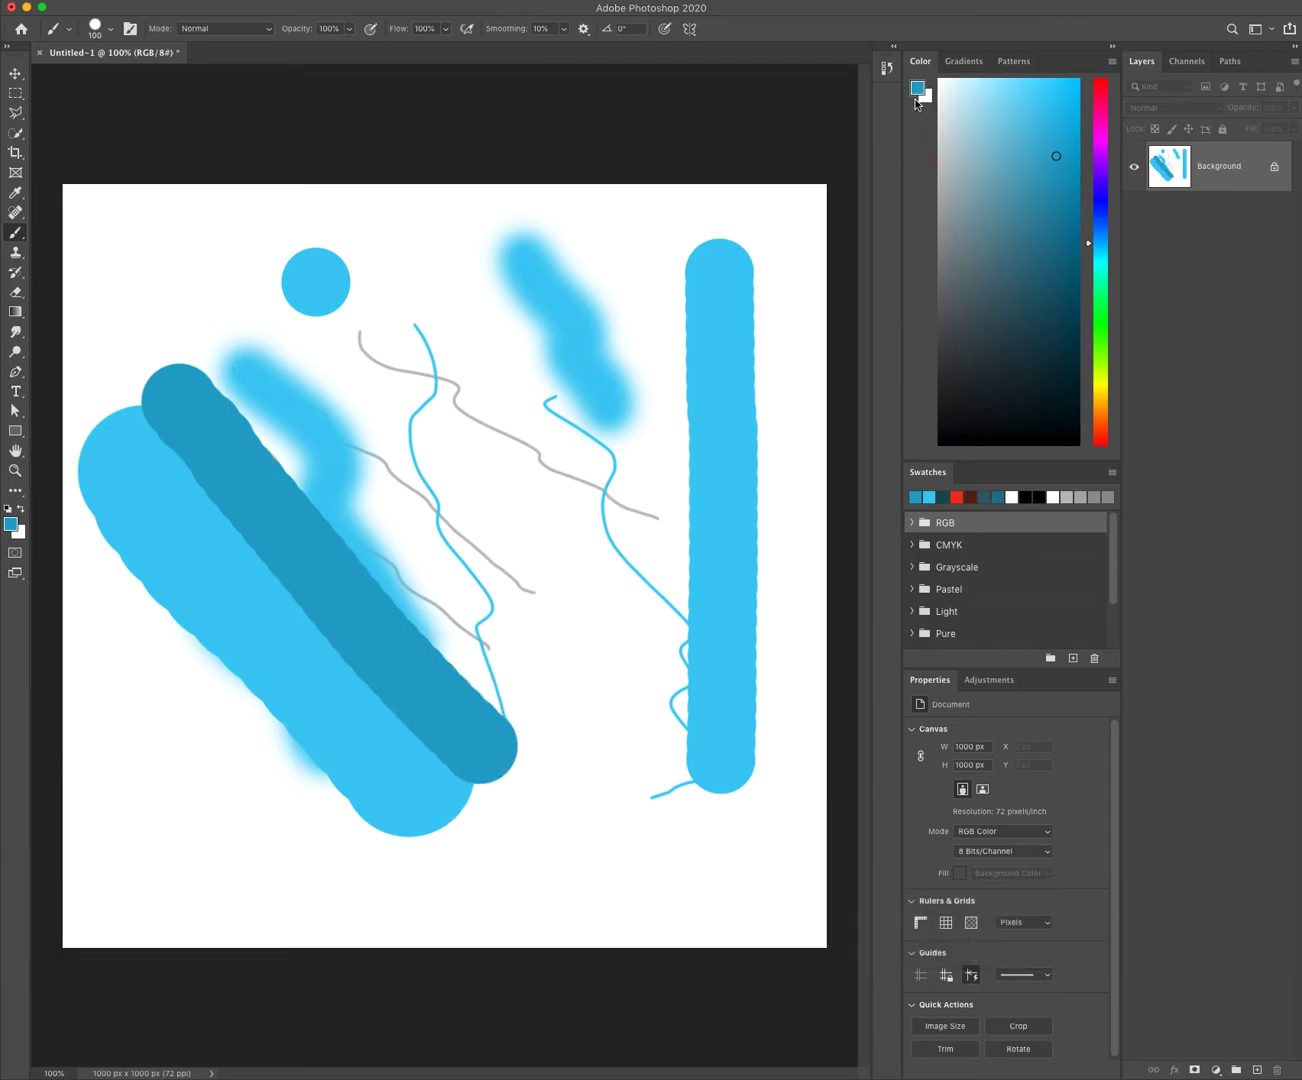
# Choose a lighter blue, reduce the brush to 60 px, and paint a diagonal stroke beside the dark-blue one
pyautogui.click(1036, 102)
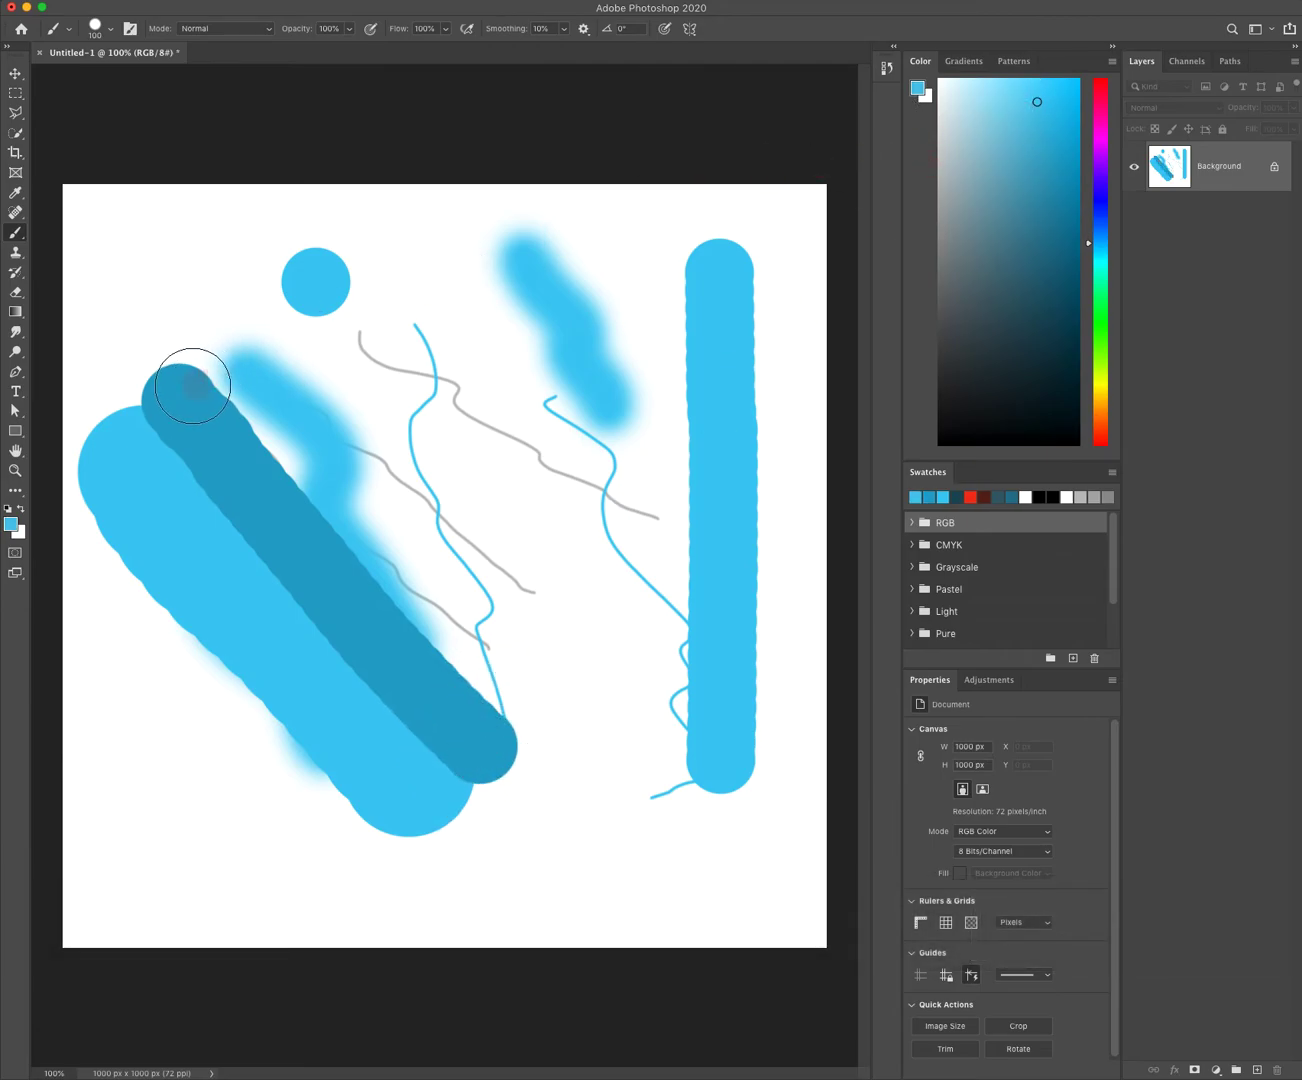
pyautogui.press('[')
pyautogui.press('[')
pyautogui.press('[')
pyautogui.press('[')
pyautogui.moveTo(206, 375)
pyautogui.mouseDown()
pyautogui.moveTo(375, 541)
pyautogui.moveTo(408, 610)
pyautogui.moveTo(510, 723)
pyautogui.mouseUp()
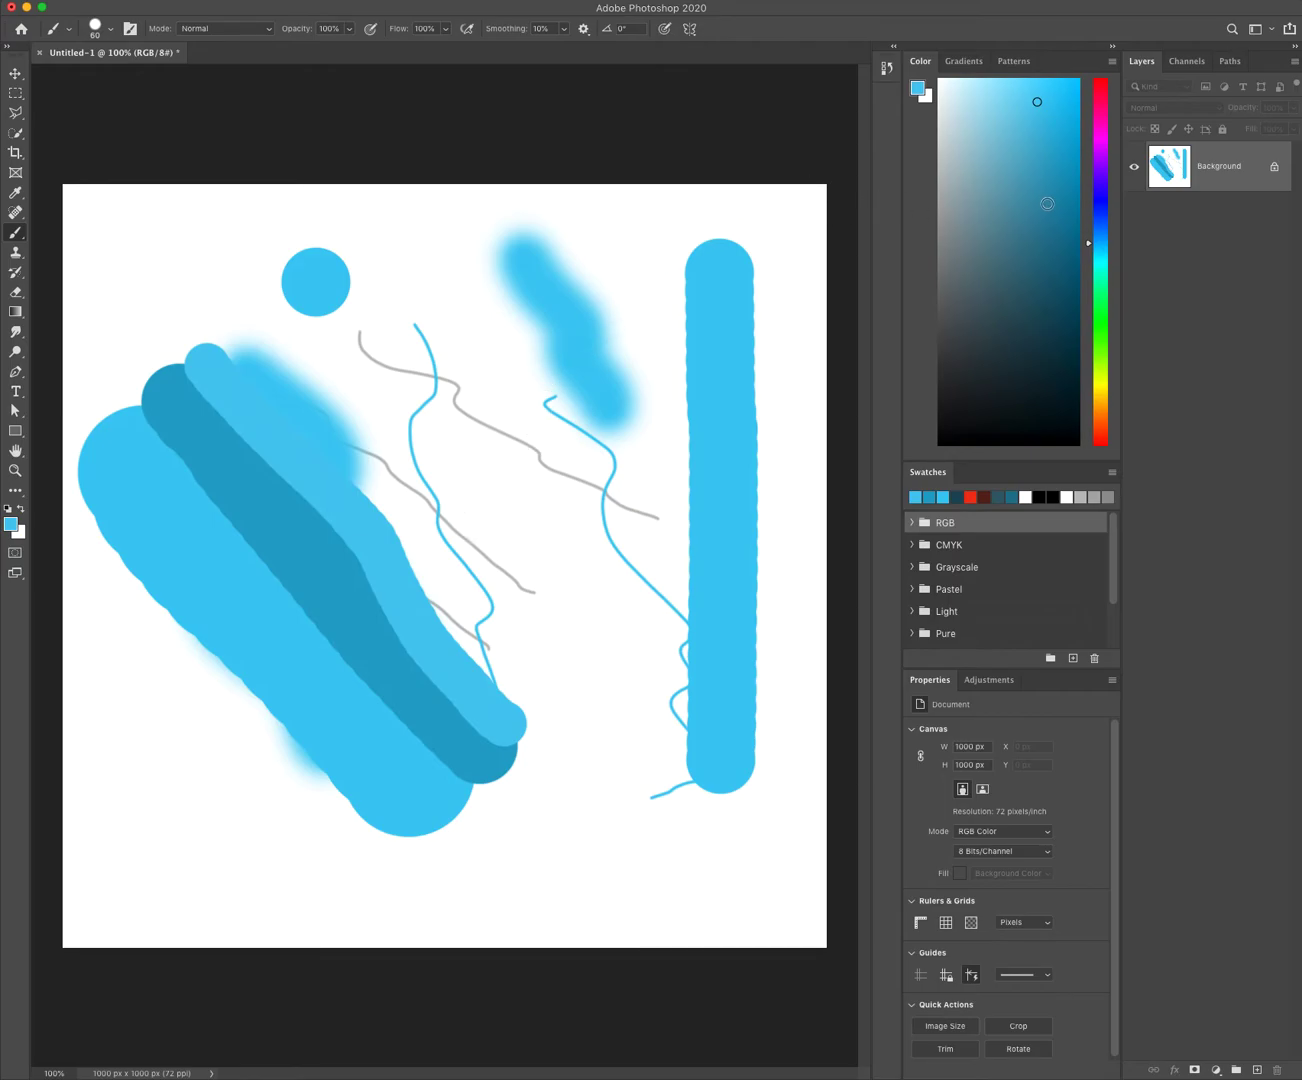
# Choose a strong pink as foreground color and paint a constrained straight horizontal stroke across the lower part of the canvas
pyautogui.click(1099, 199)
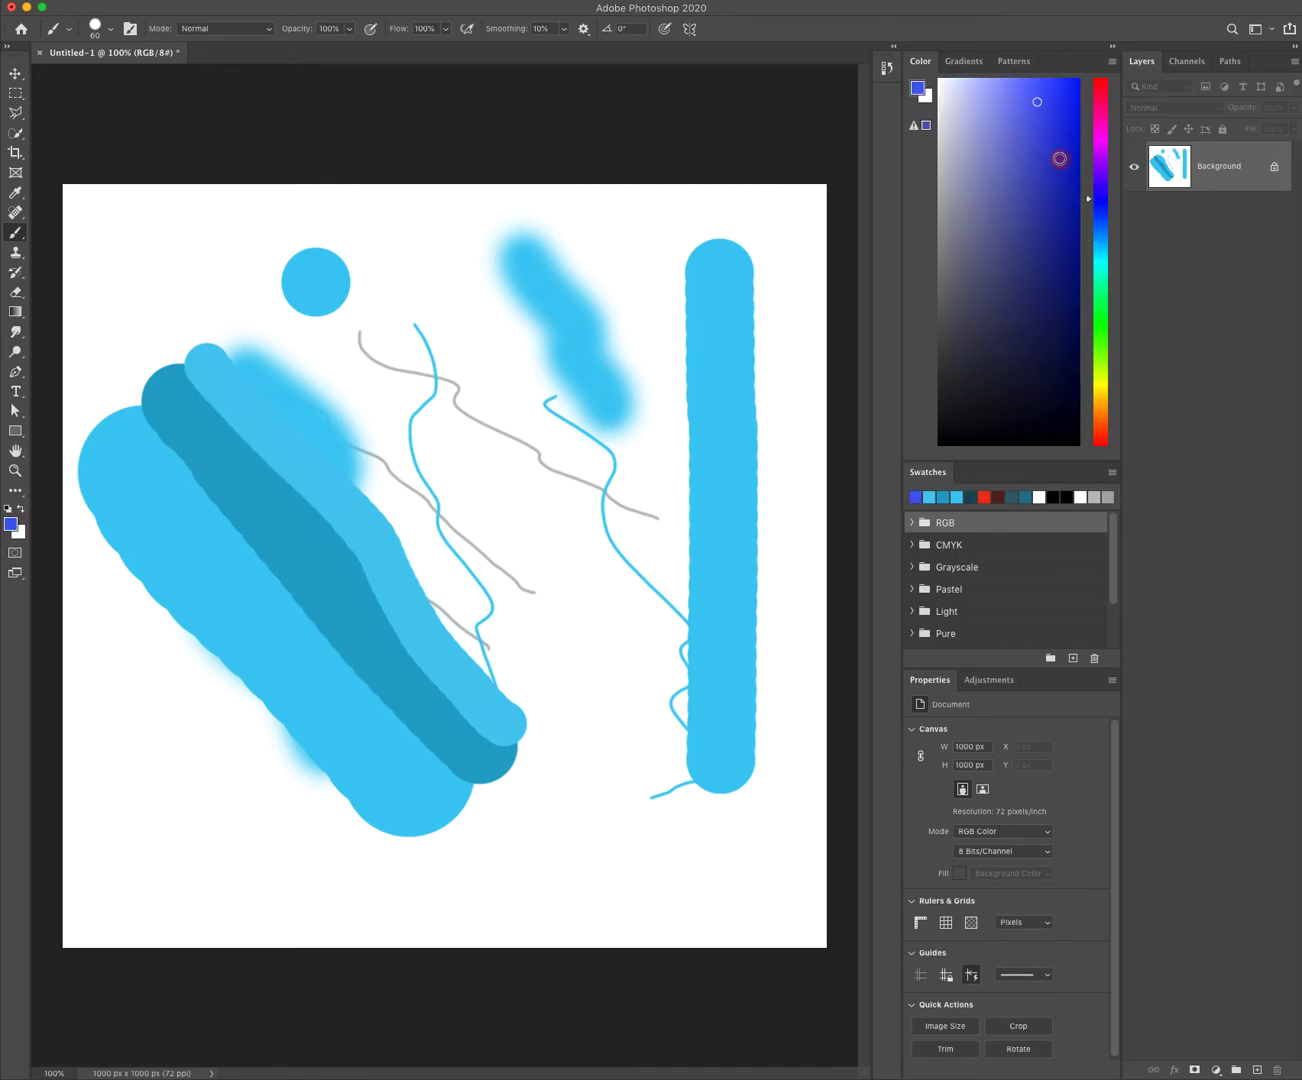
pyautogui.click(1101, 106)
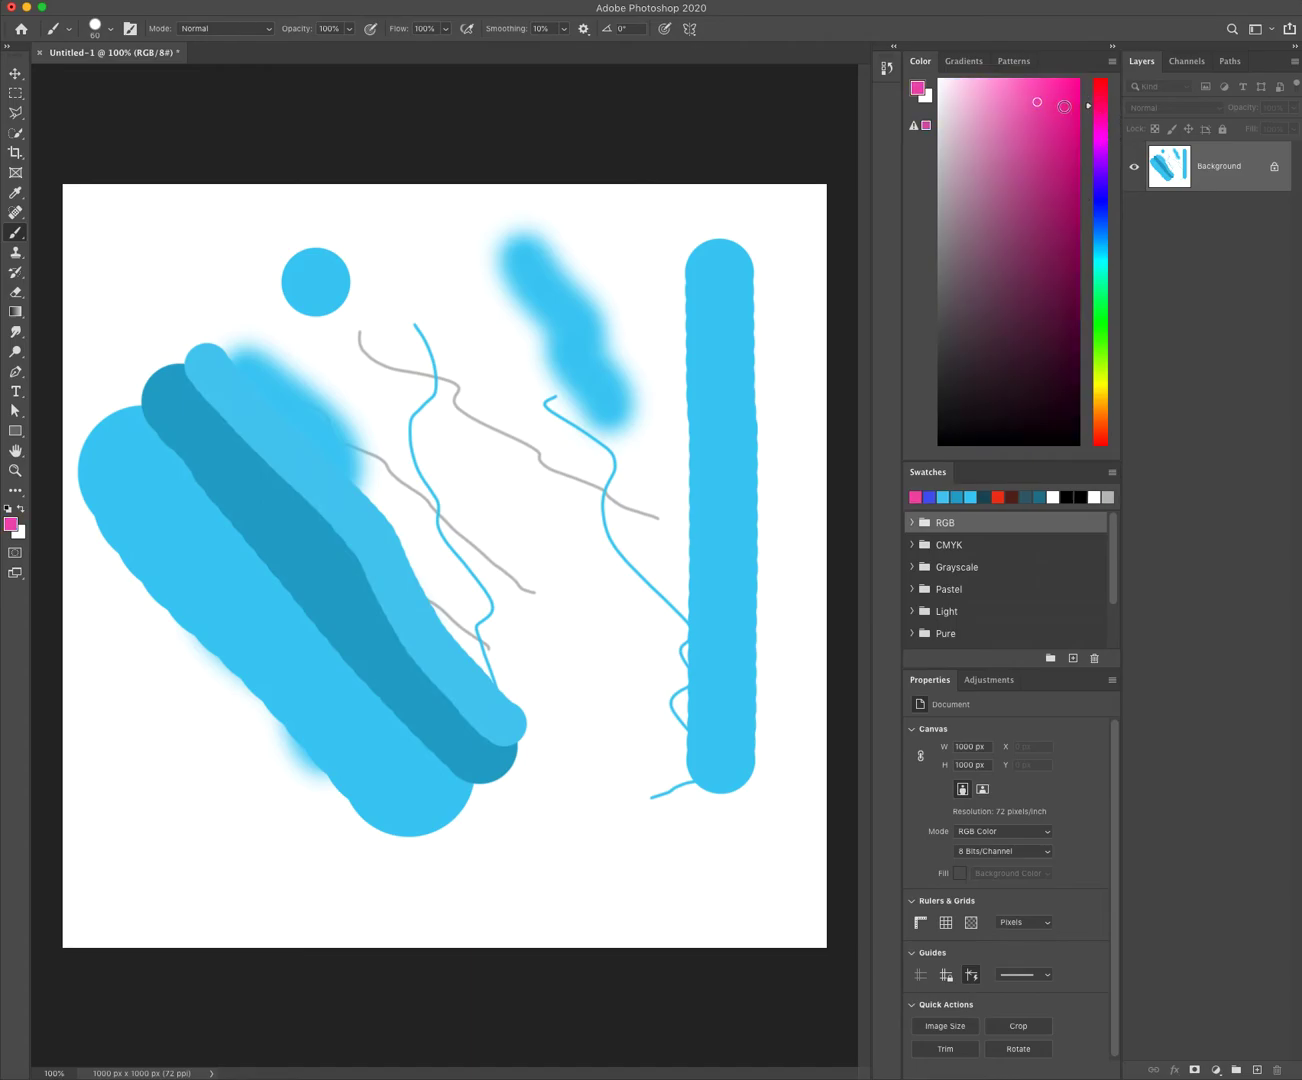
pyautogui.click(1064, 107)
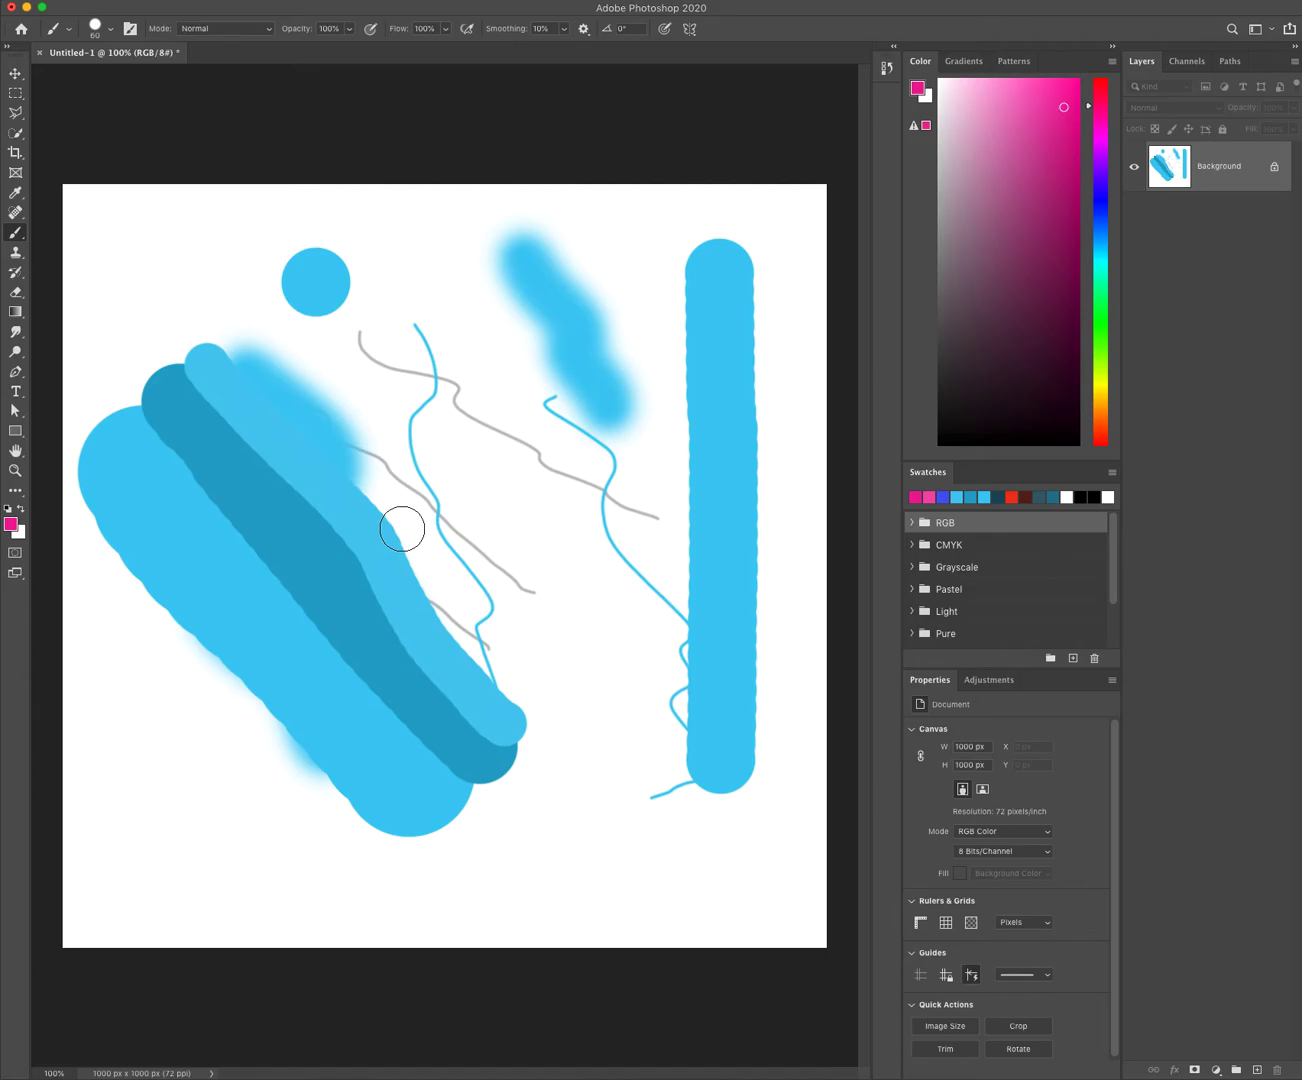
pyautogui.click(171, 736)
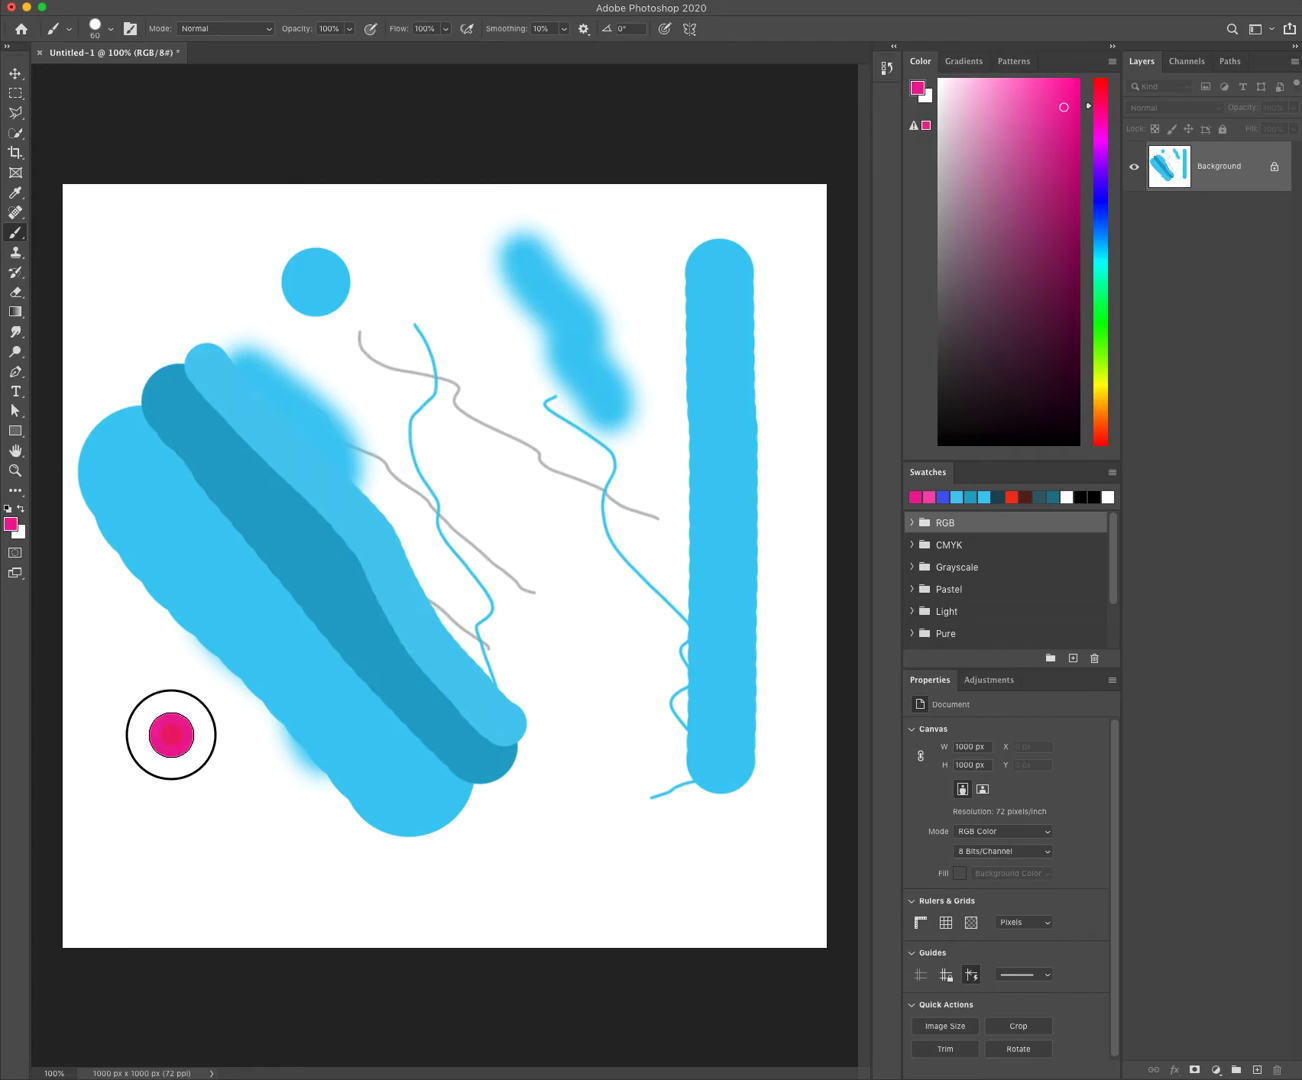
pyautogui.press('shift')
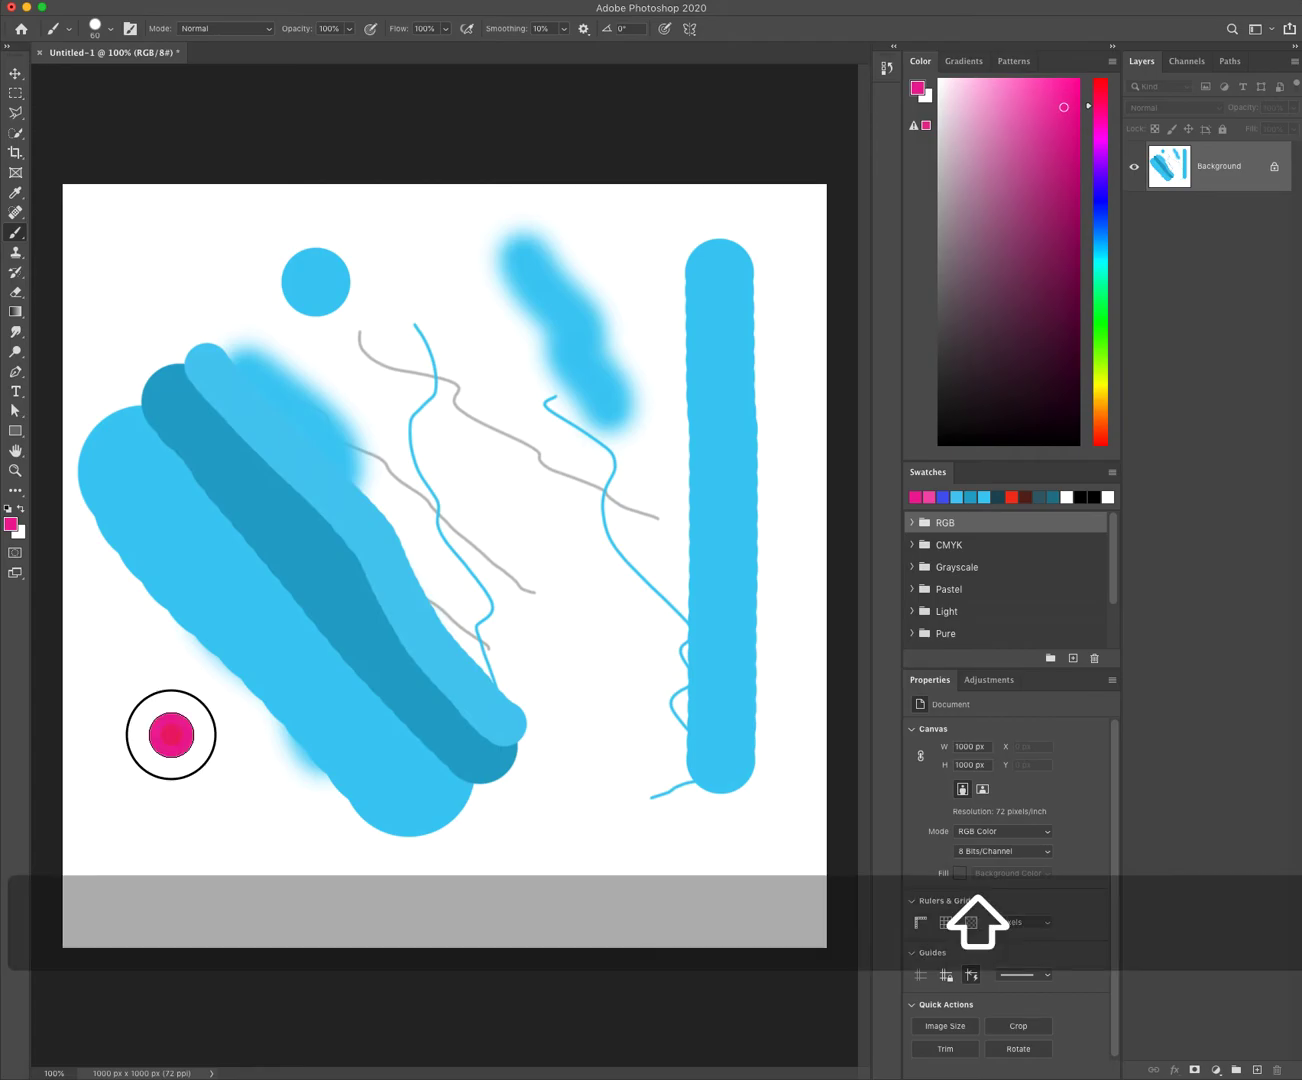
pyautogui.moveTo(171, 736)
pyautogui.mouseDown()
pyautogui.moveTo(378, 739)
pyautogui.moveTo(265, 706)
pyautogui.moveTo(449, 712)
pyautogui.moveTo(262, 735)
pyautogui.moveTo(273, 743)
pyautogui.moveTo(543, 739)
pyautogui.moveTo(198, 741)
pyautogui.moveTo(605, 737)
pyautogui.mouseUp()
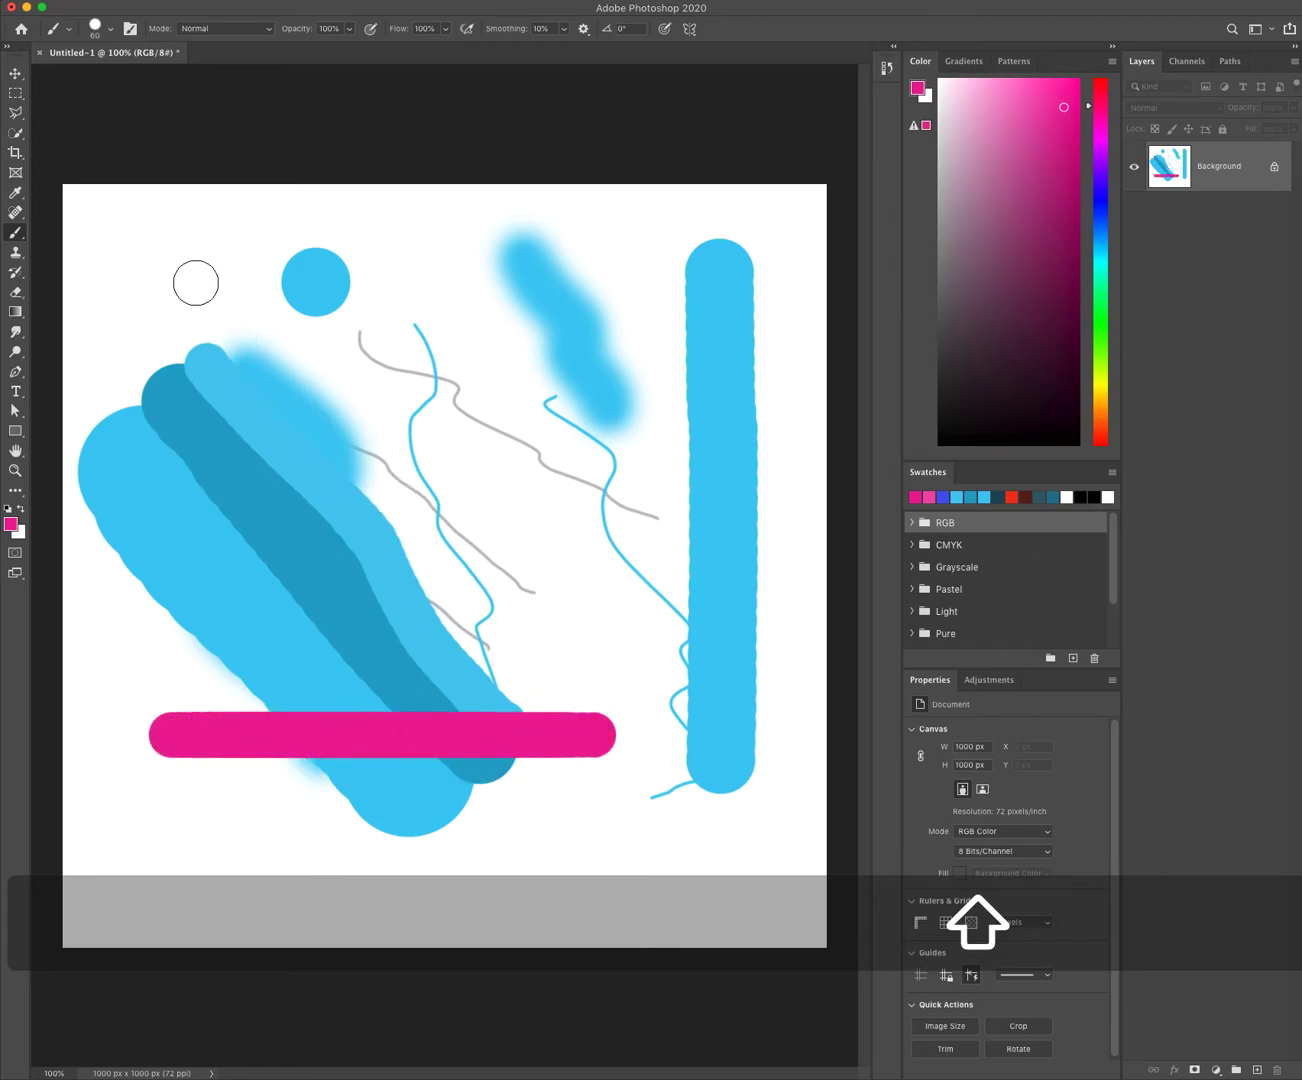
# Paint two constrained straight vertical pink strokes above the horizontal one, a long one at the left and a shorter one beside it
pyautogui.click(194, 271)
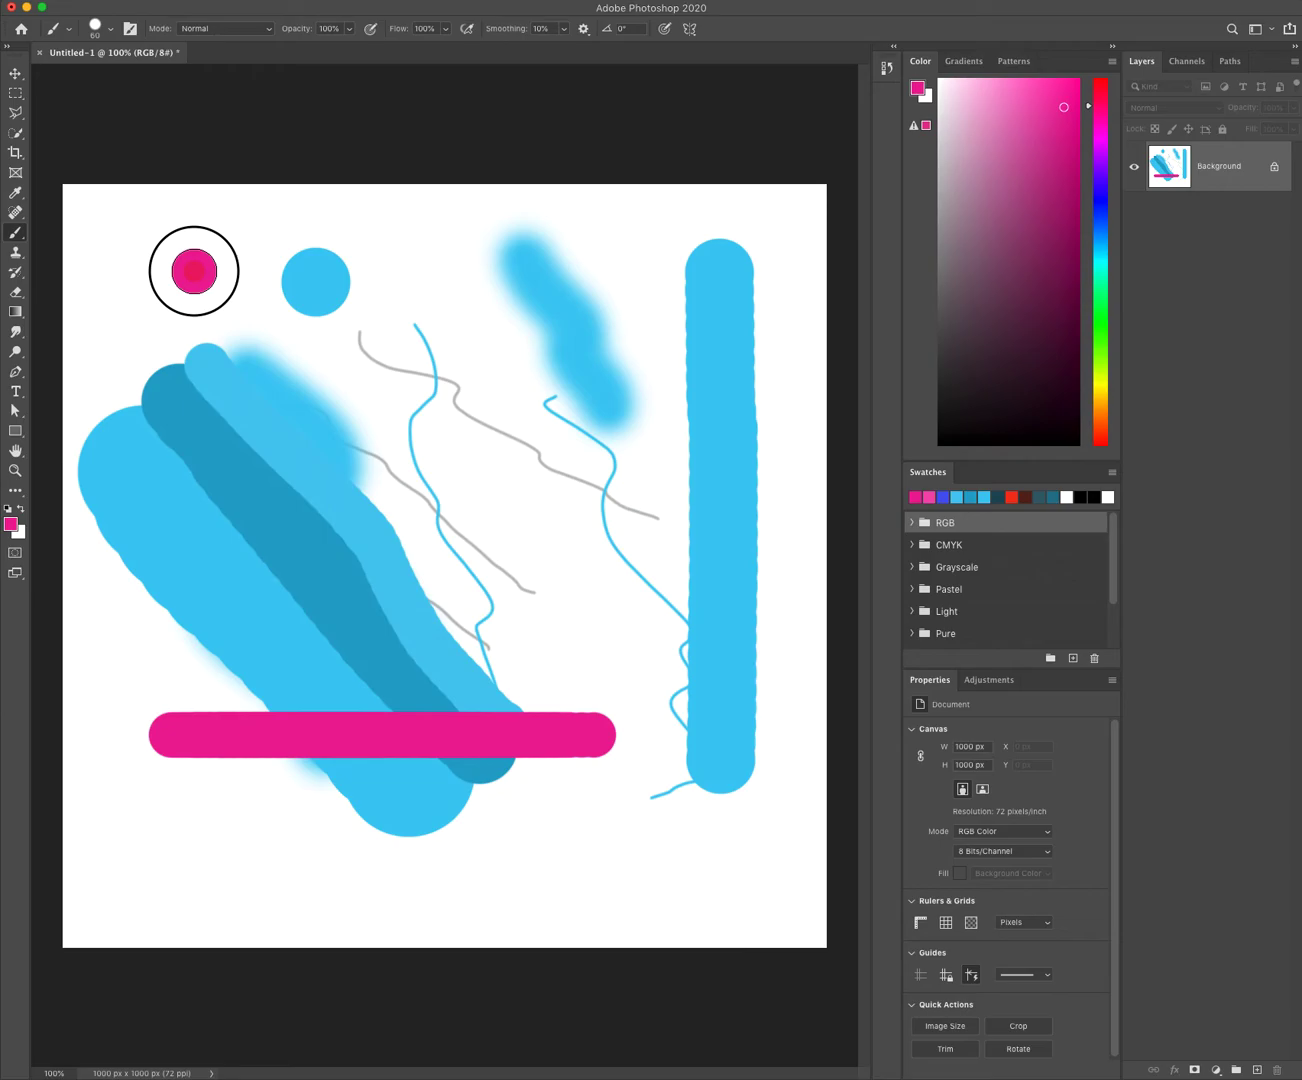
pyautogui.press('shift')
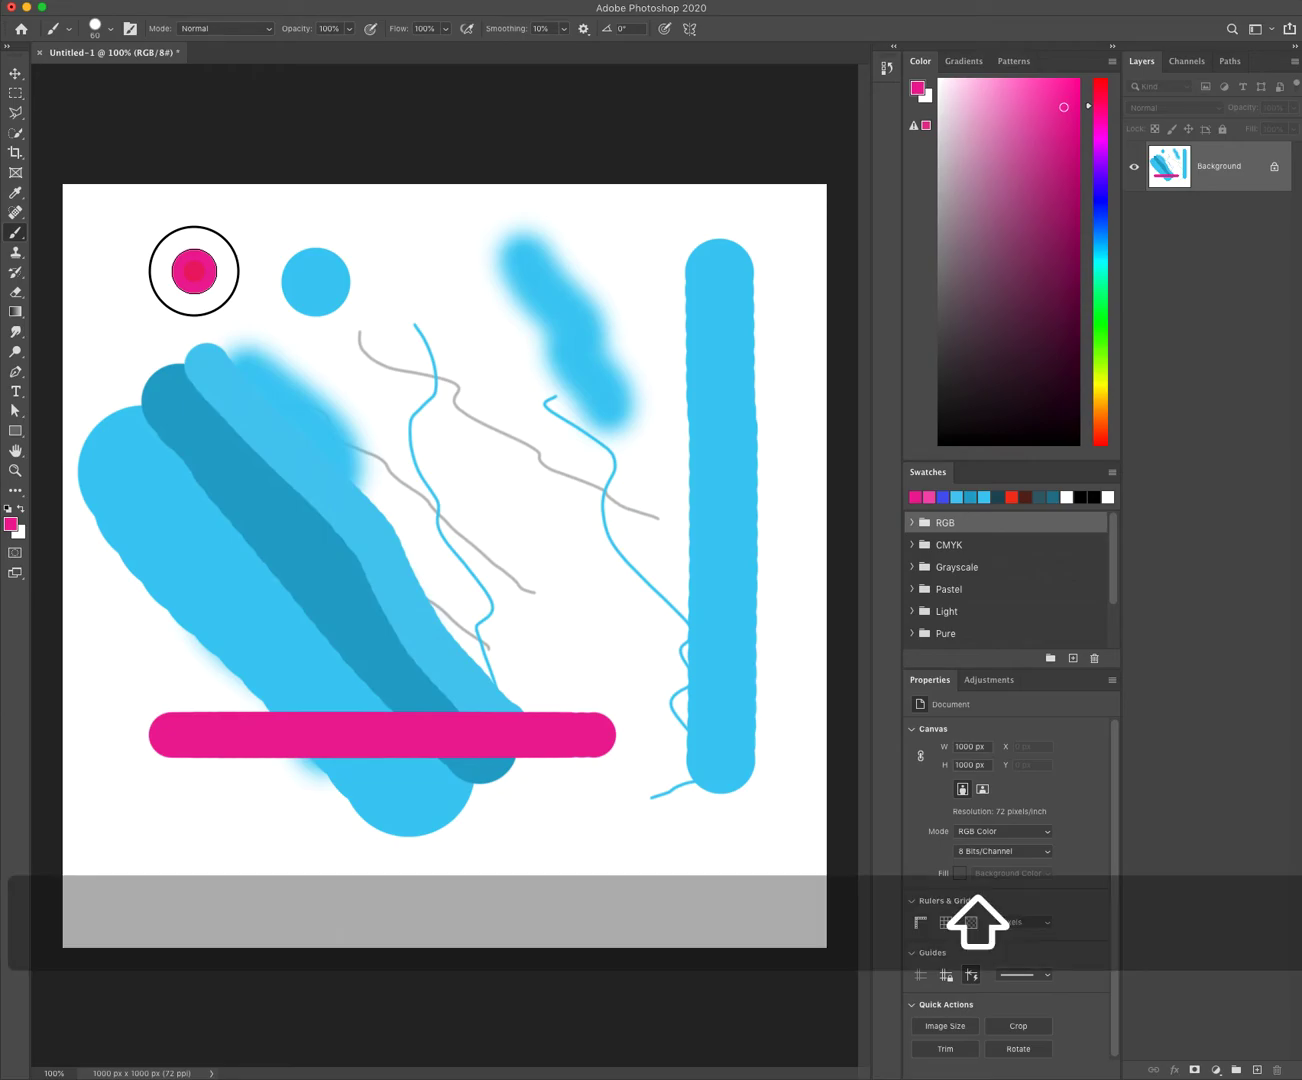
pyautogui.moveTo(195, 270)
pyautogui.mouseDown()
pyautogui.moveTo(193, 514)
pyautogui.moveTo(174, 508)
pyautogui.moveTo(160, 305)
pyautogui.moveTo(174, 655)
pyautogui.moveTo(180, 247)
pyautogui.moveTo(174, 494)
pyautogui.moveTo(174, 378)
pyautogui.moveTo(181, 391)
pyautogui.mouseUp()
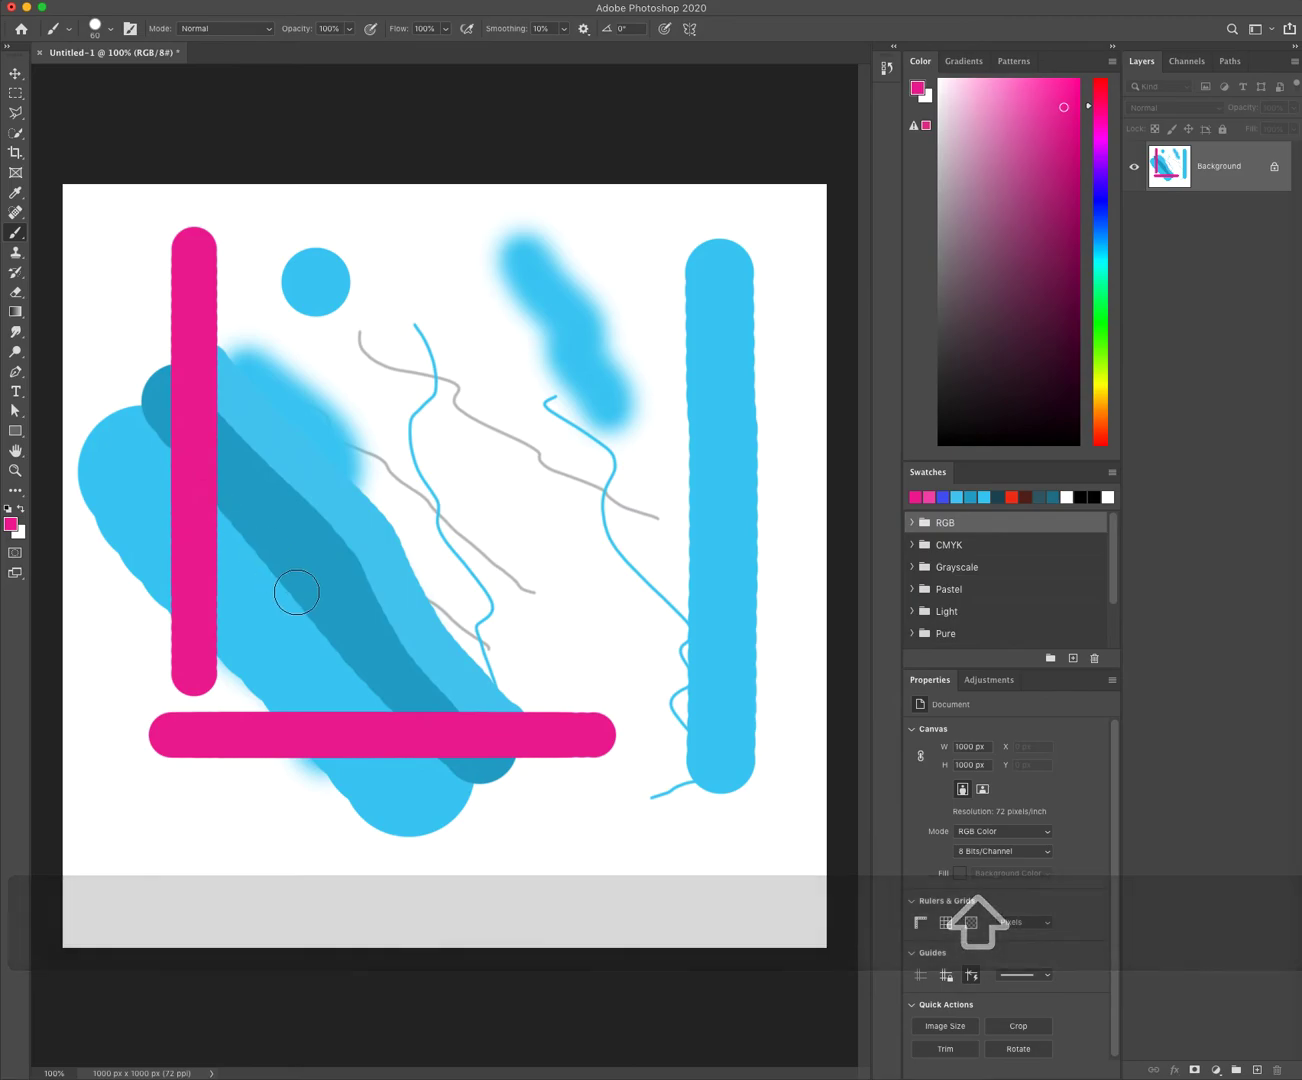
pyautogui.moveTo(335, 577)
pyautogui.mouseDown()
pyautogui.moveTo(444, 449)
pyautogui.moveTo(280, 665)
pyautogui.moveTo(293, 525)
pyautogui.moveTo(294, 649)
pyautogui.mouseUp()
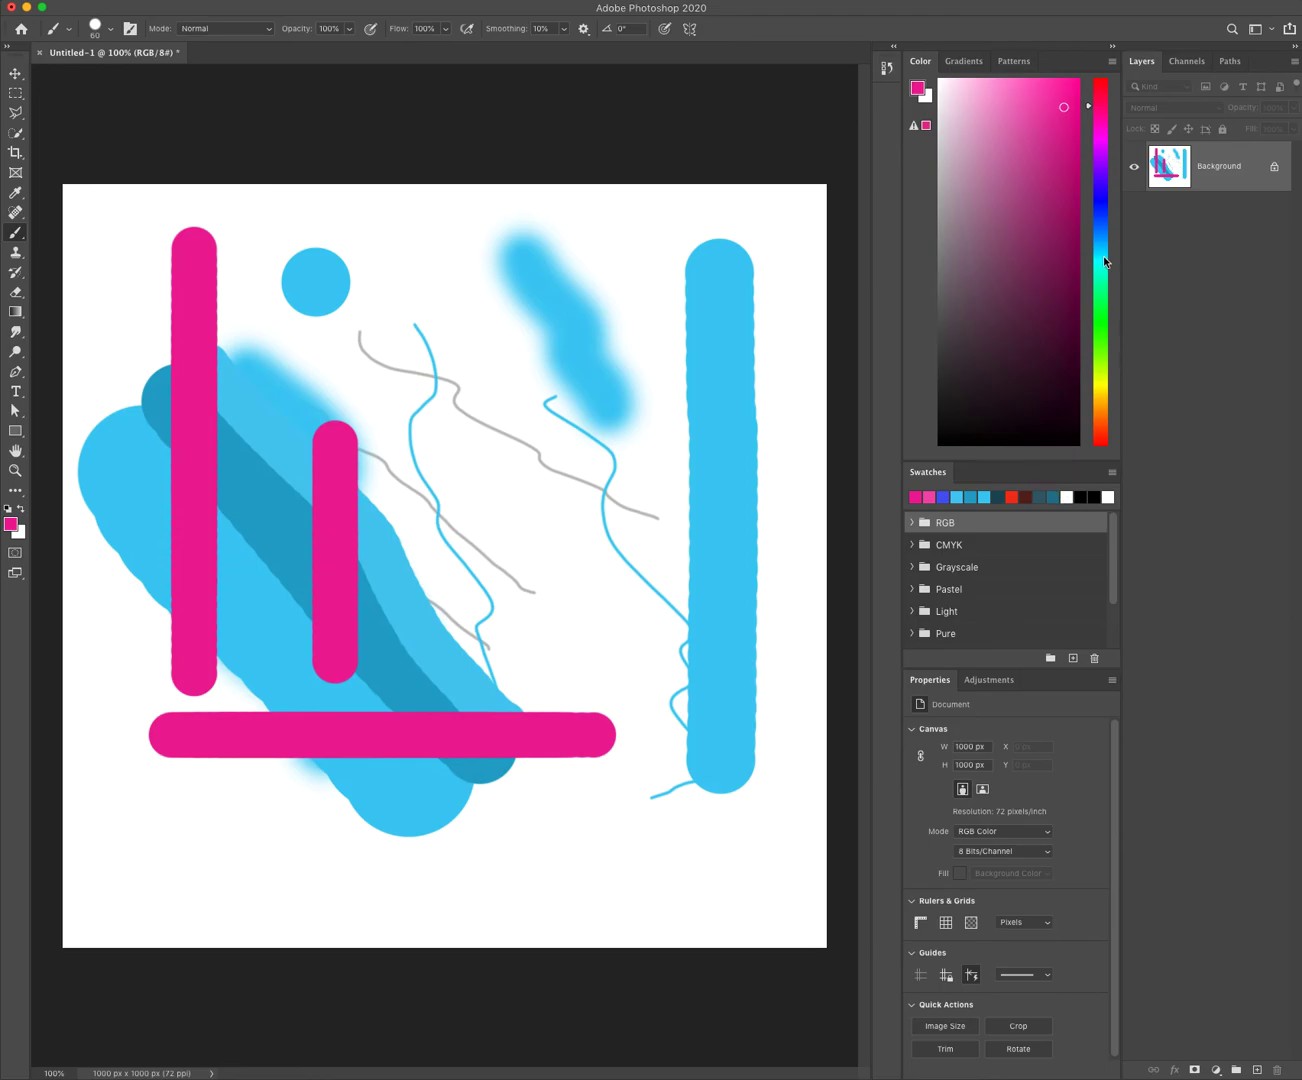
# Choose a bright green and paint a straight diagonal line from the upper middle down toward the tall blue bar by connecting two points
pyautogui.click(1098, 300)
pyautogui.click(1063, 89)
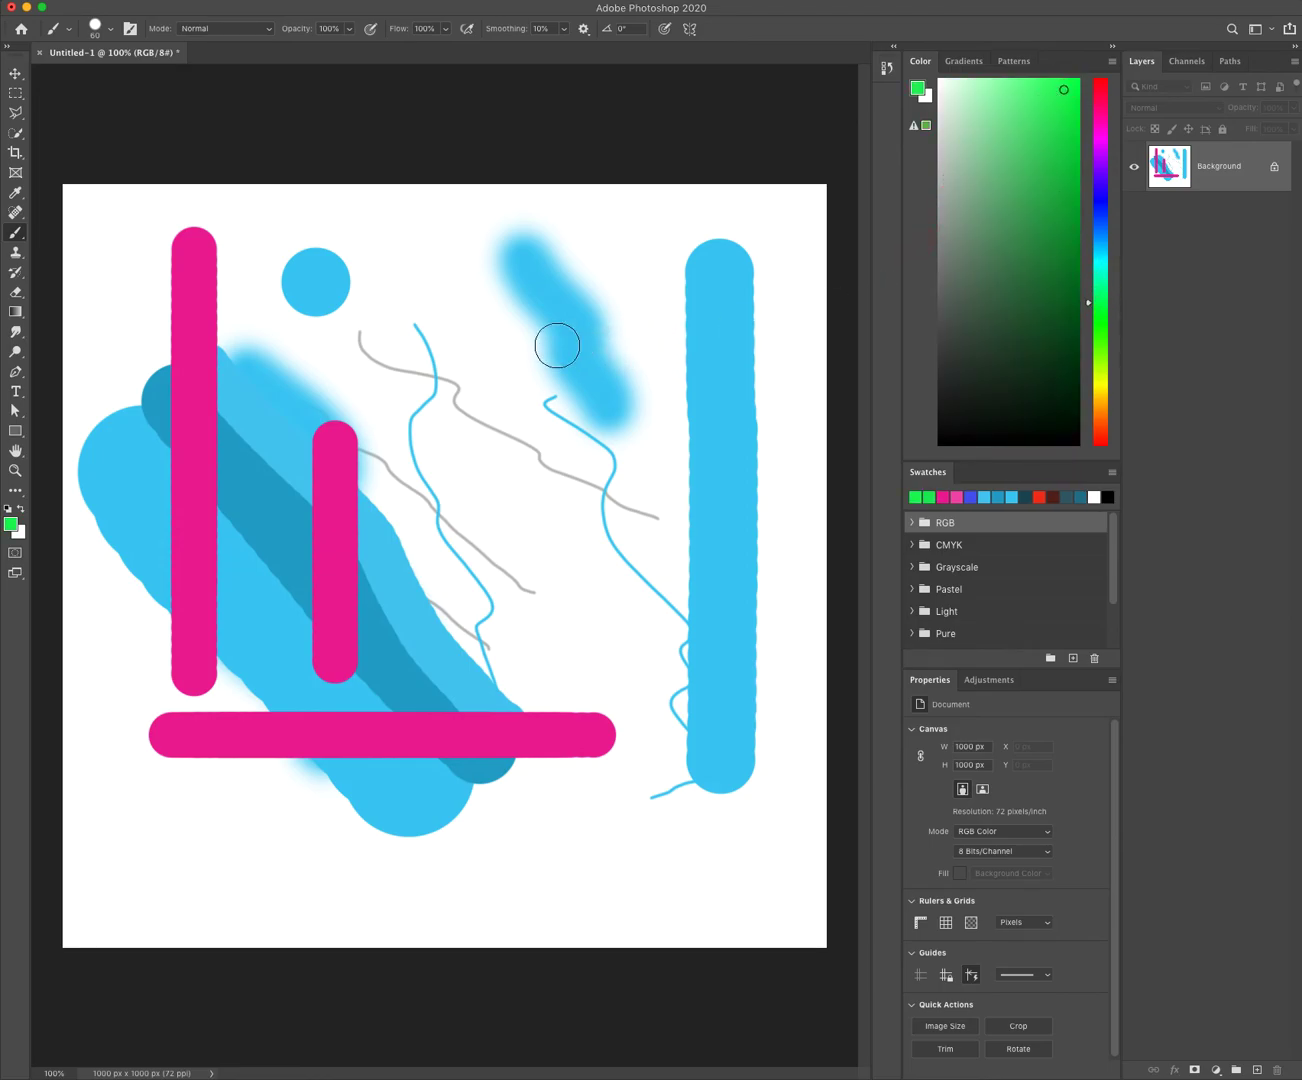
pyautogui.click(425, 254)
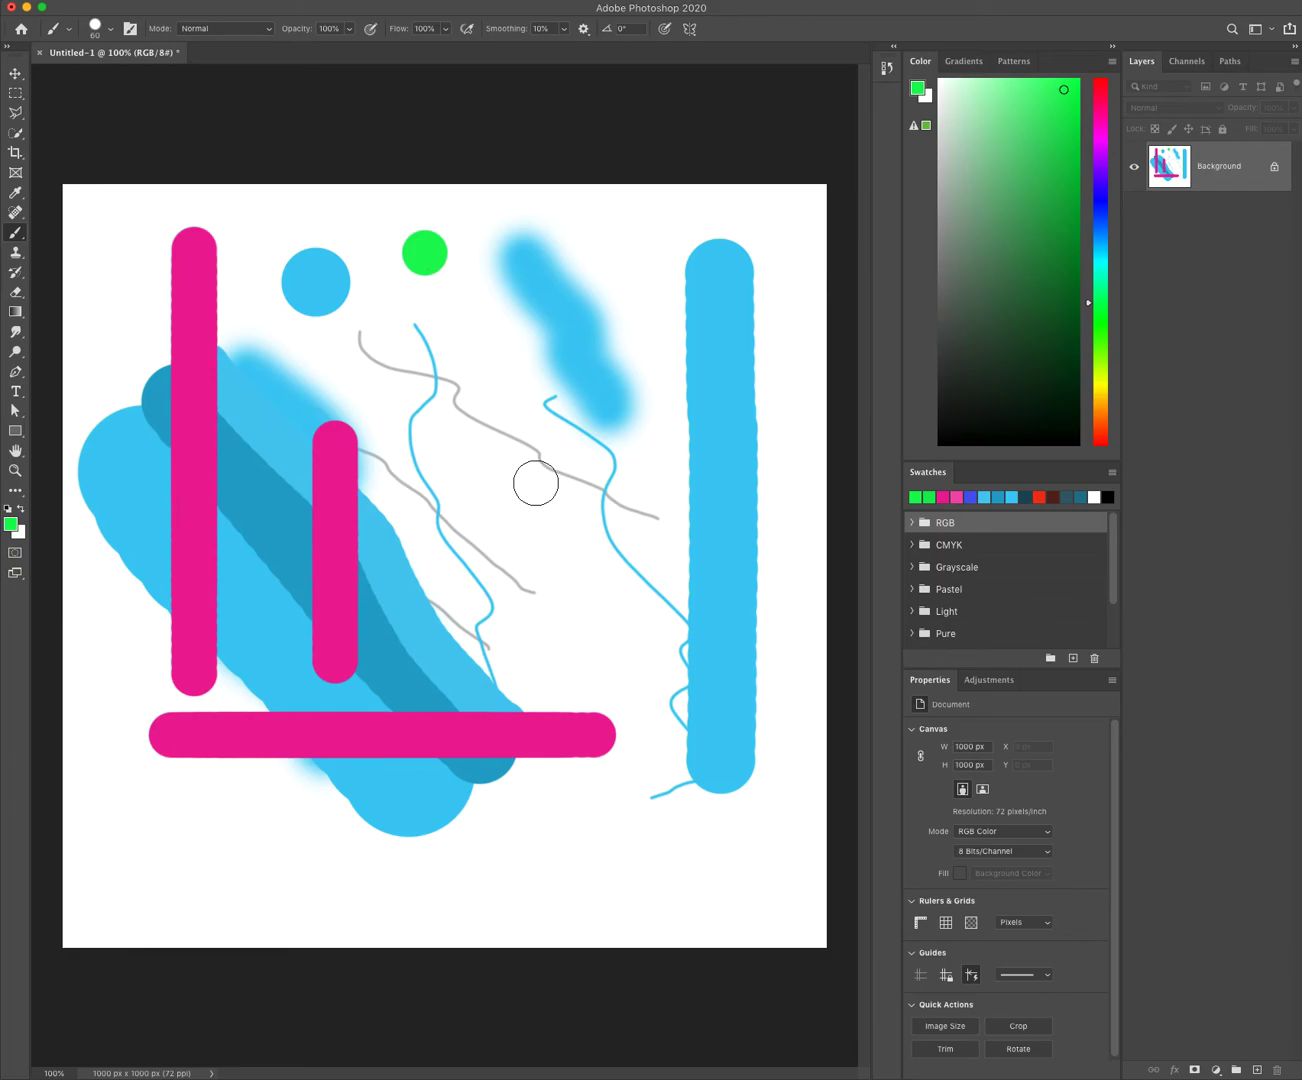
pyautogui.press('shift')
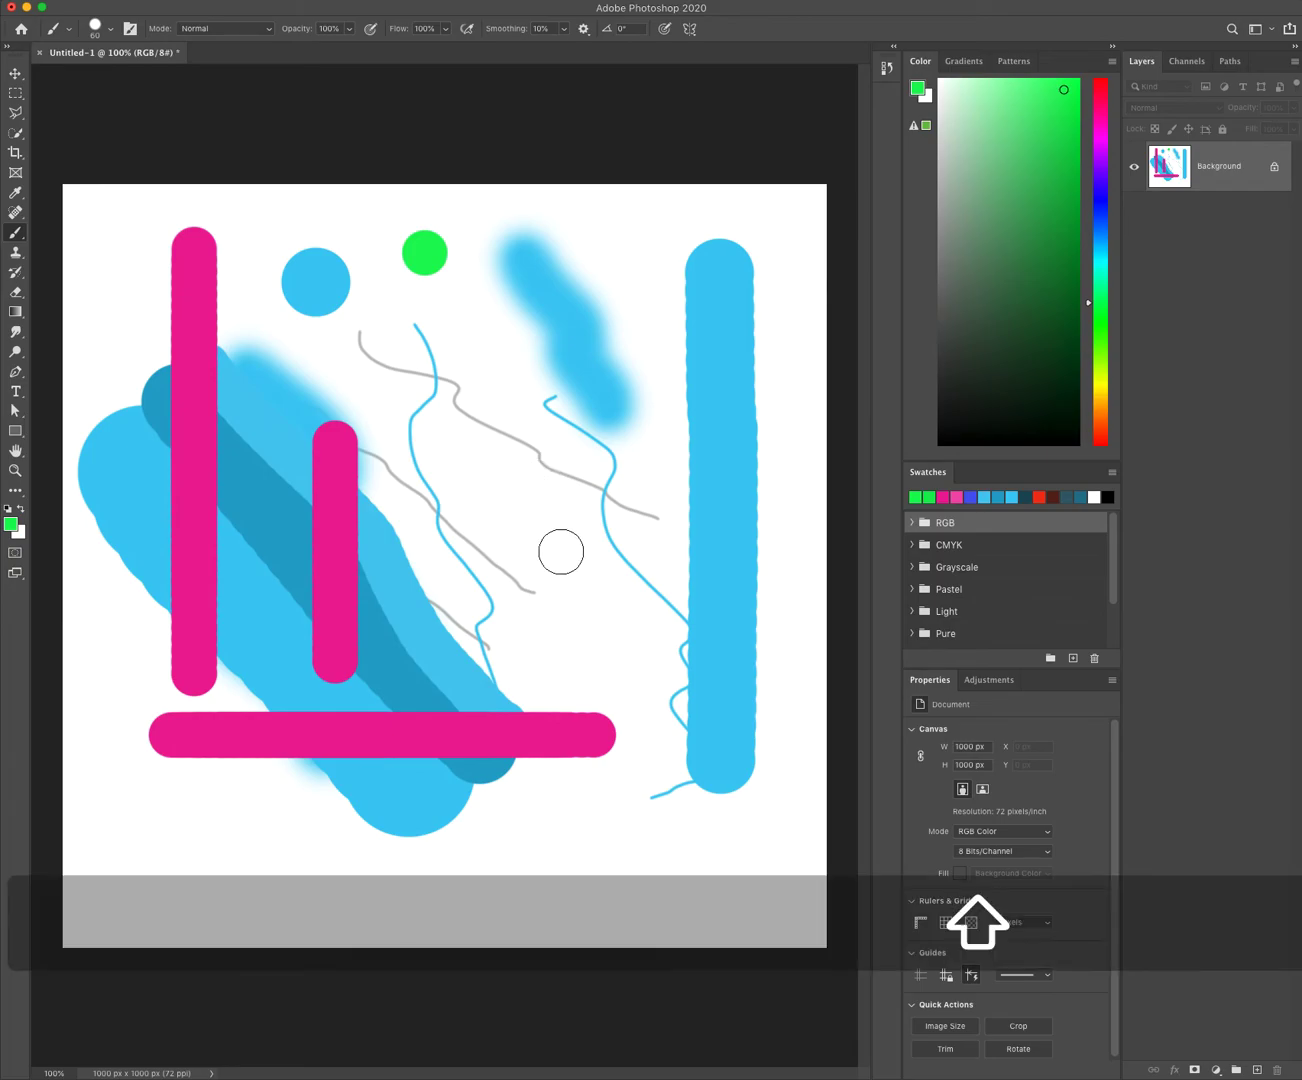
pyautogui.keyDown('shift'); pyautogui.click(607, 601); pyautogui.keyUp('shift')
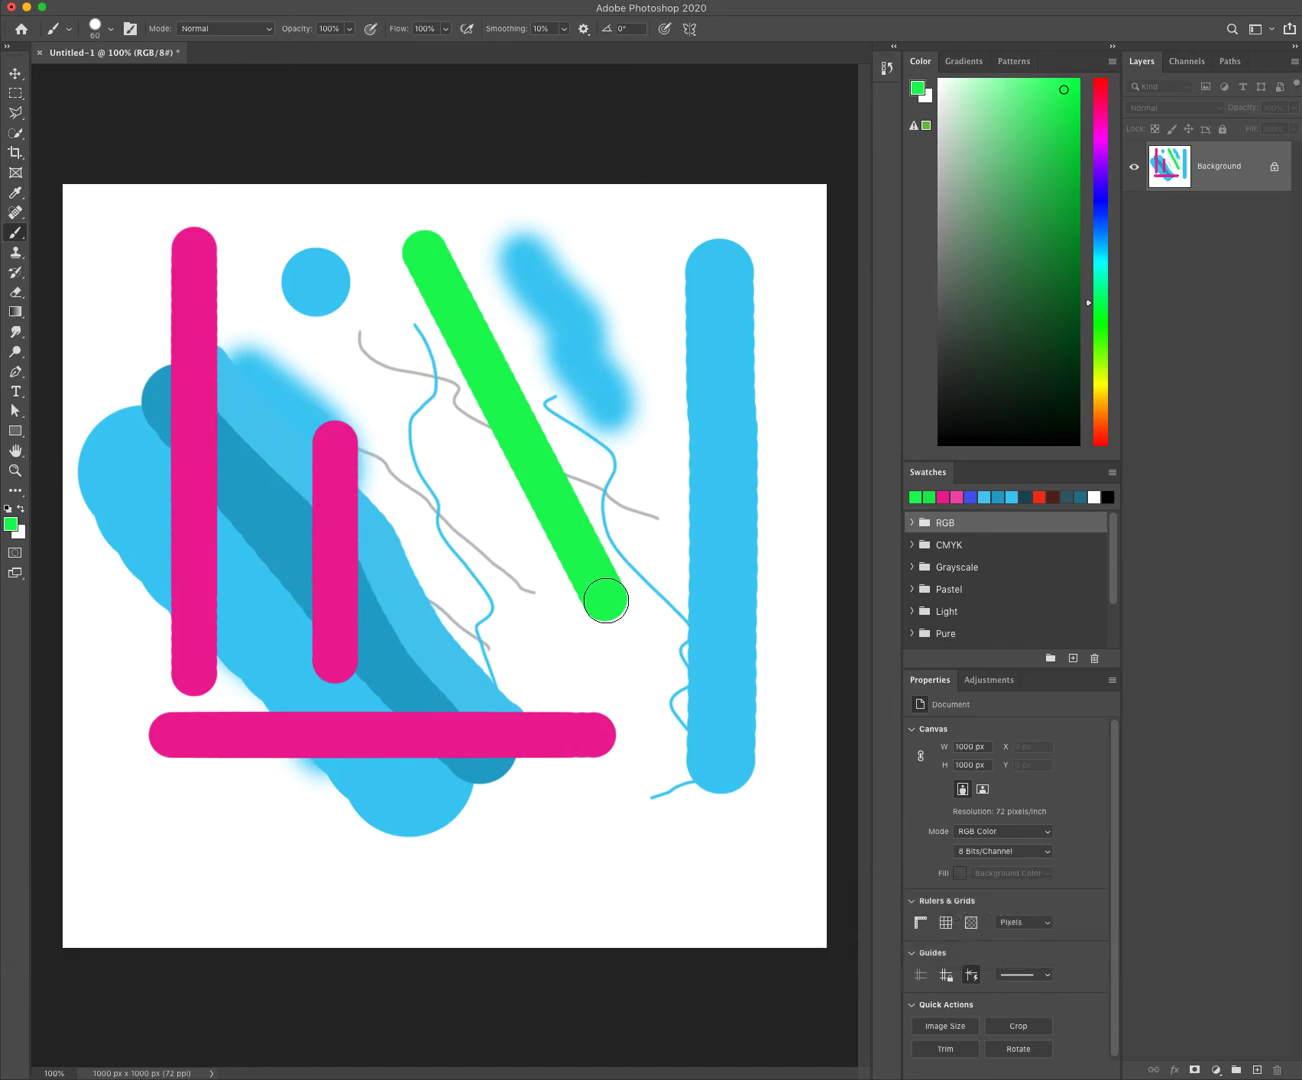
# Connect two points with a straight, slightly rising green line below the horizontal pink stroke
pyautogui.click(166, 843)
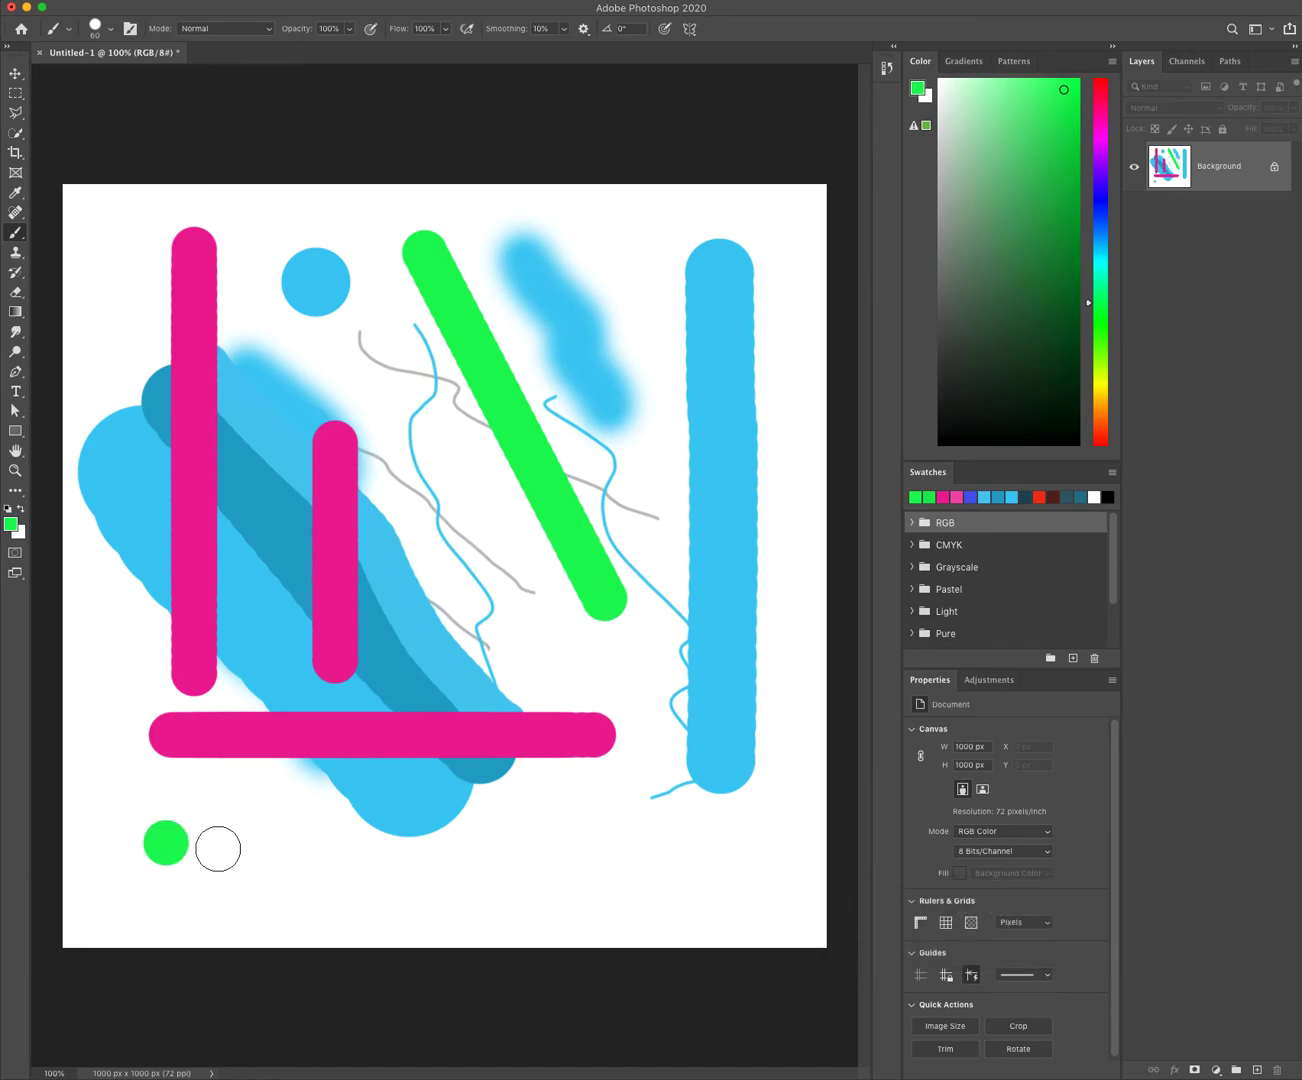
pyautogui.press('shift')
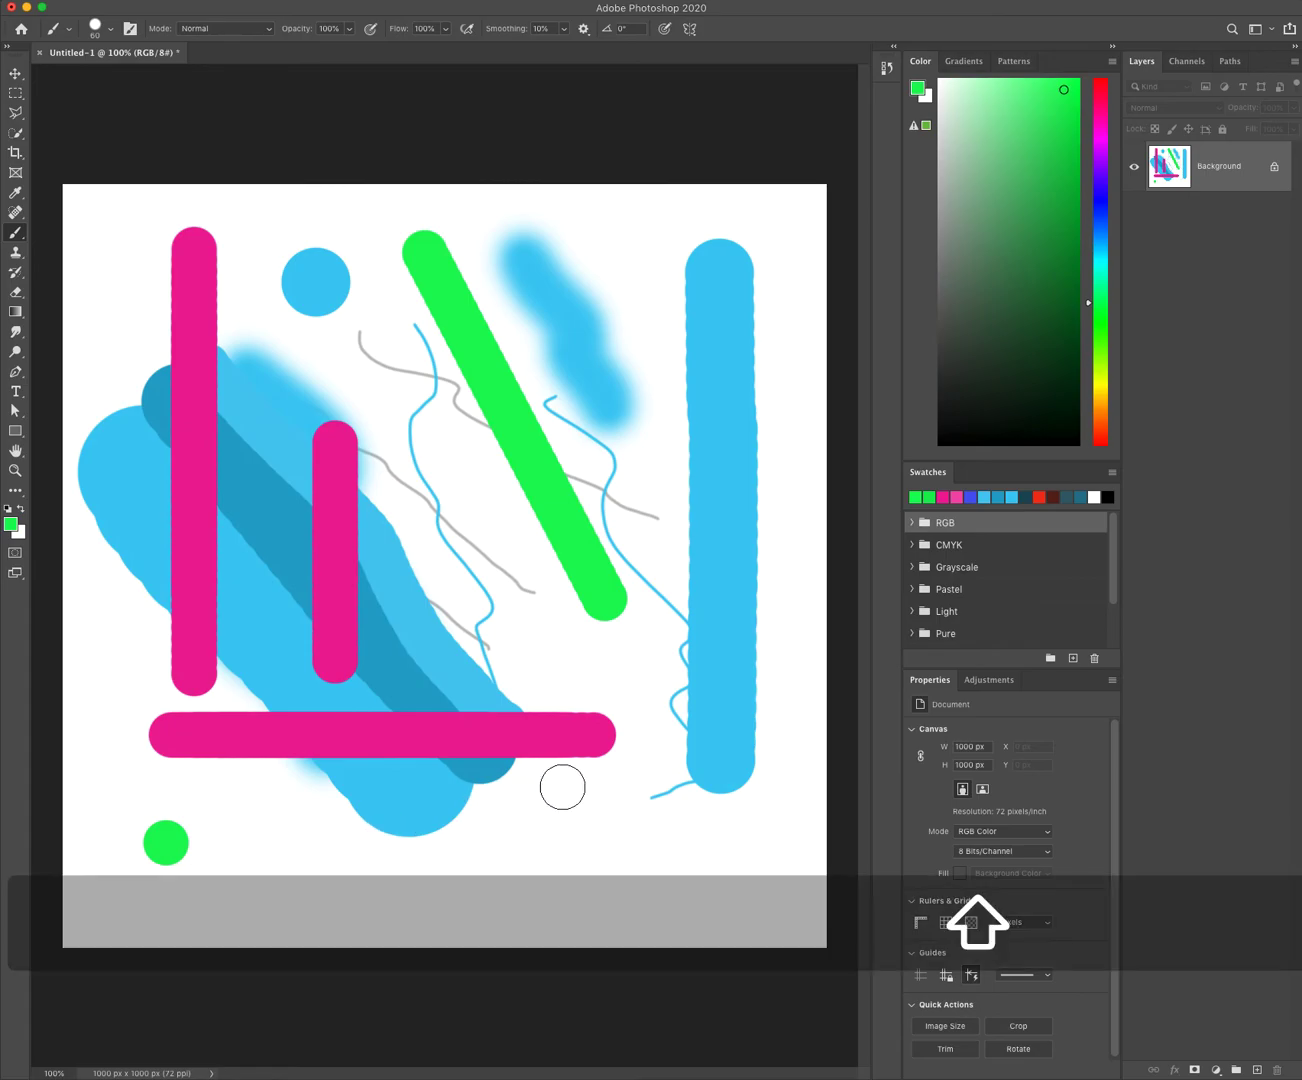
pyautogui.keyDown('shift'); pyautogui.click(619, 784); pyautogui.keyUp('shift')
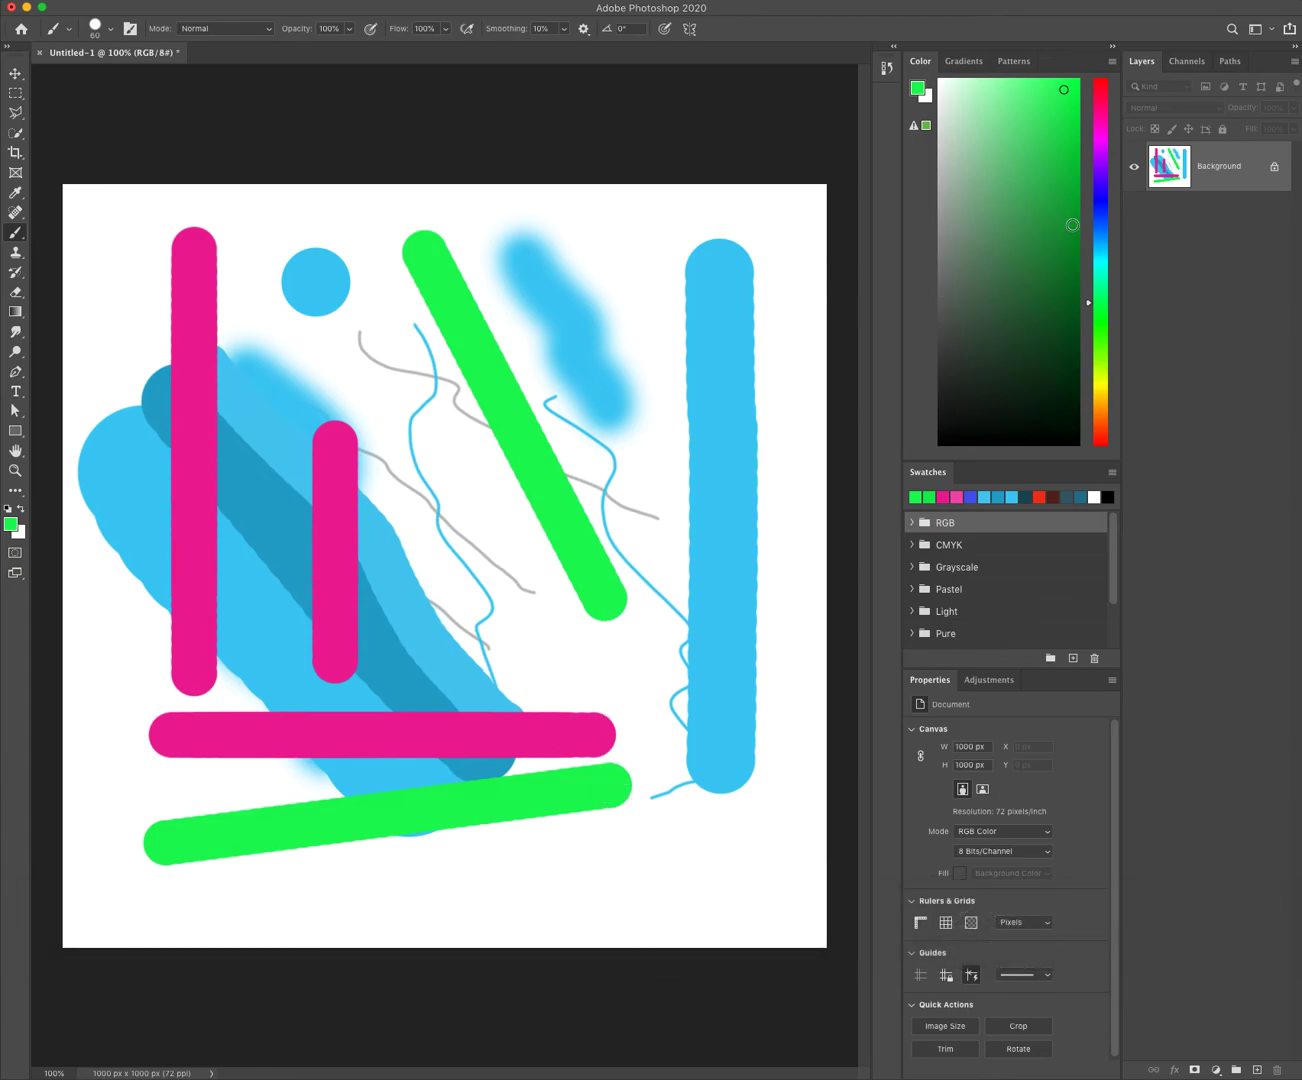
# Choose a deep blue and connect two points with a straight line just above the lower green one
pyautogui.click(1098, 207)
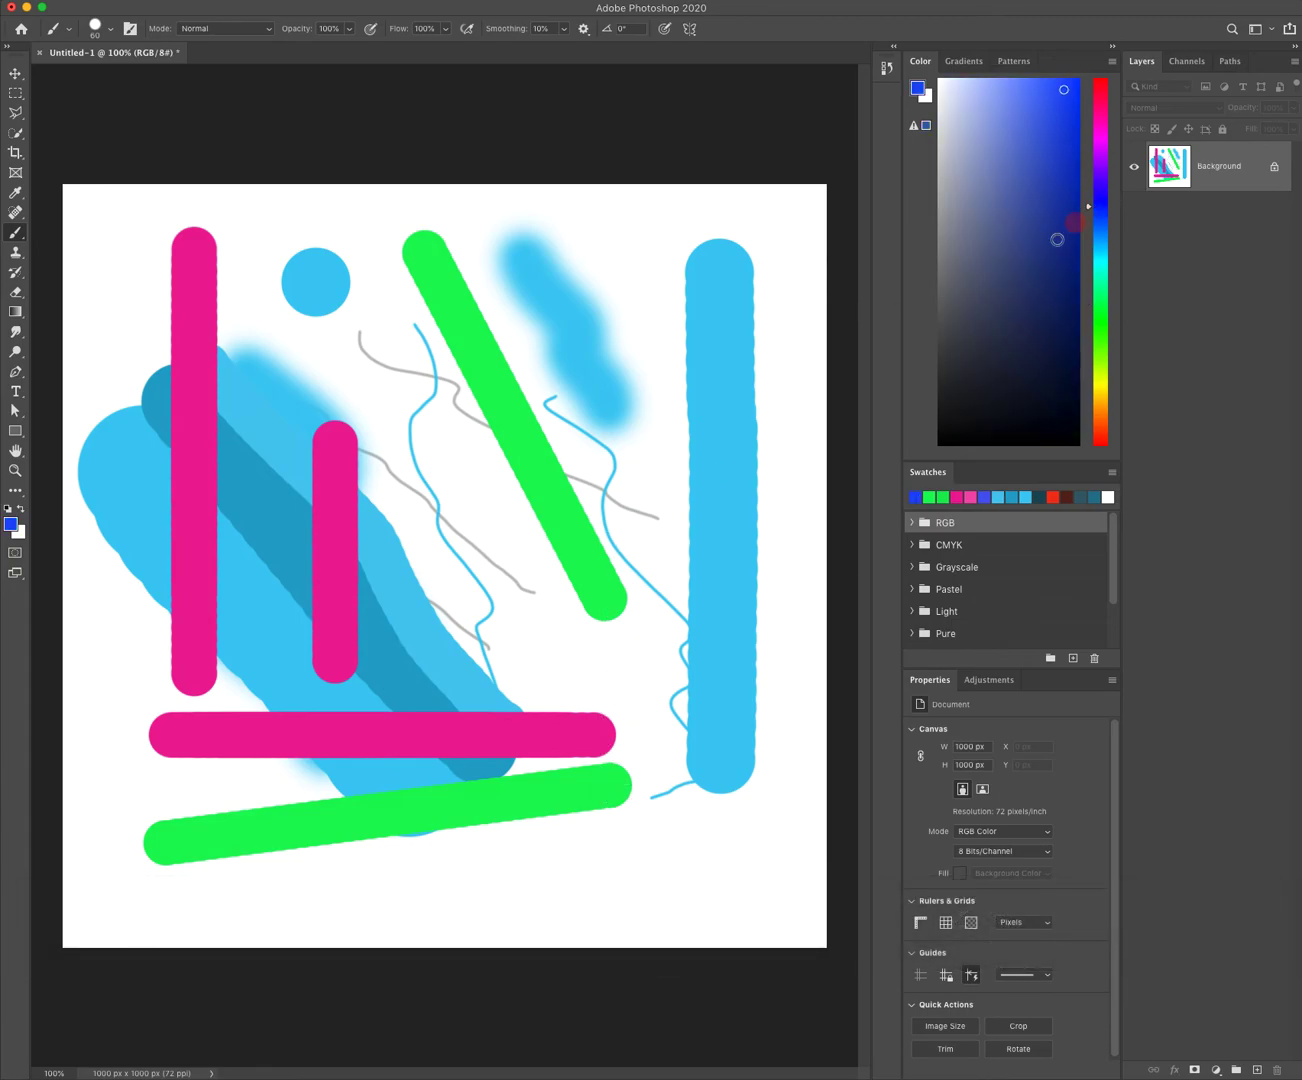
pyautogui.click(607, 762)
pyautogui.keyDown('shift'); pyautogui.click(161, 817); pyautogui.keyUp('shift')
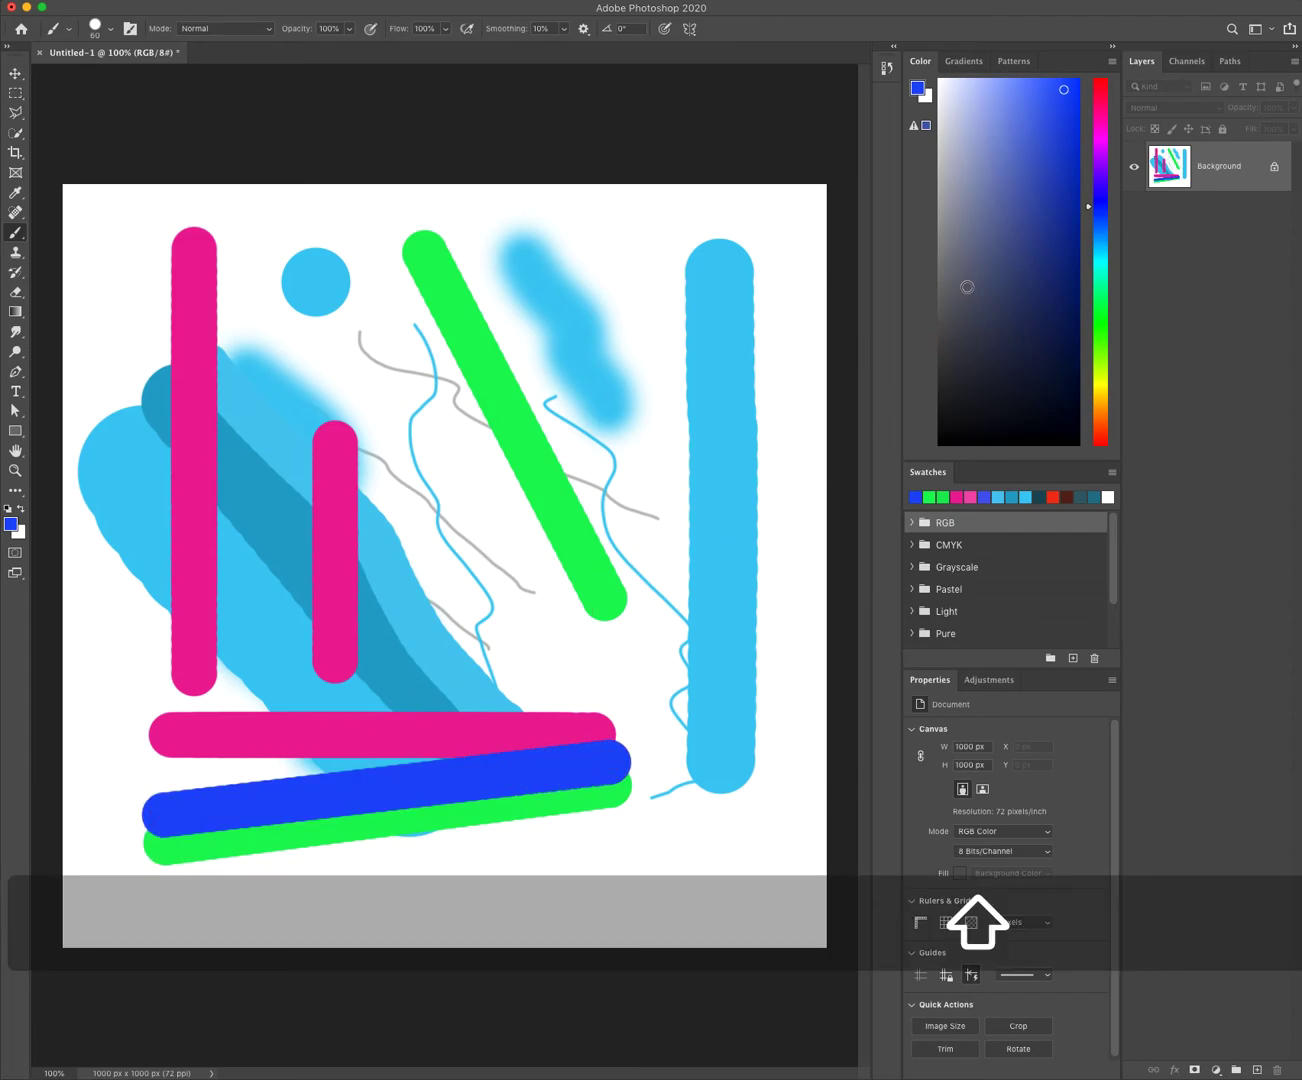
# Choose magenta and paint a zigzag of connected straight lines upward from just above the deep-blue line
pyautogui.click(1099, 133)
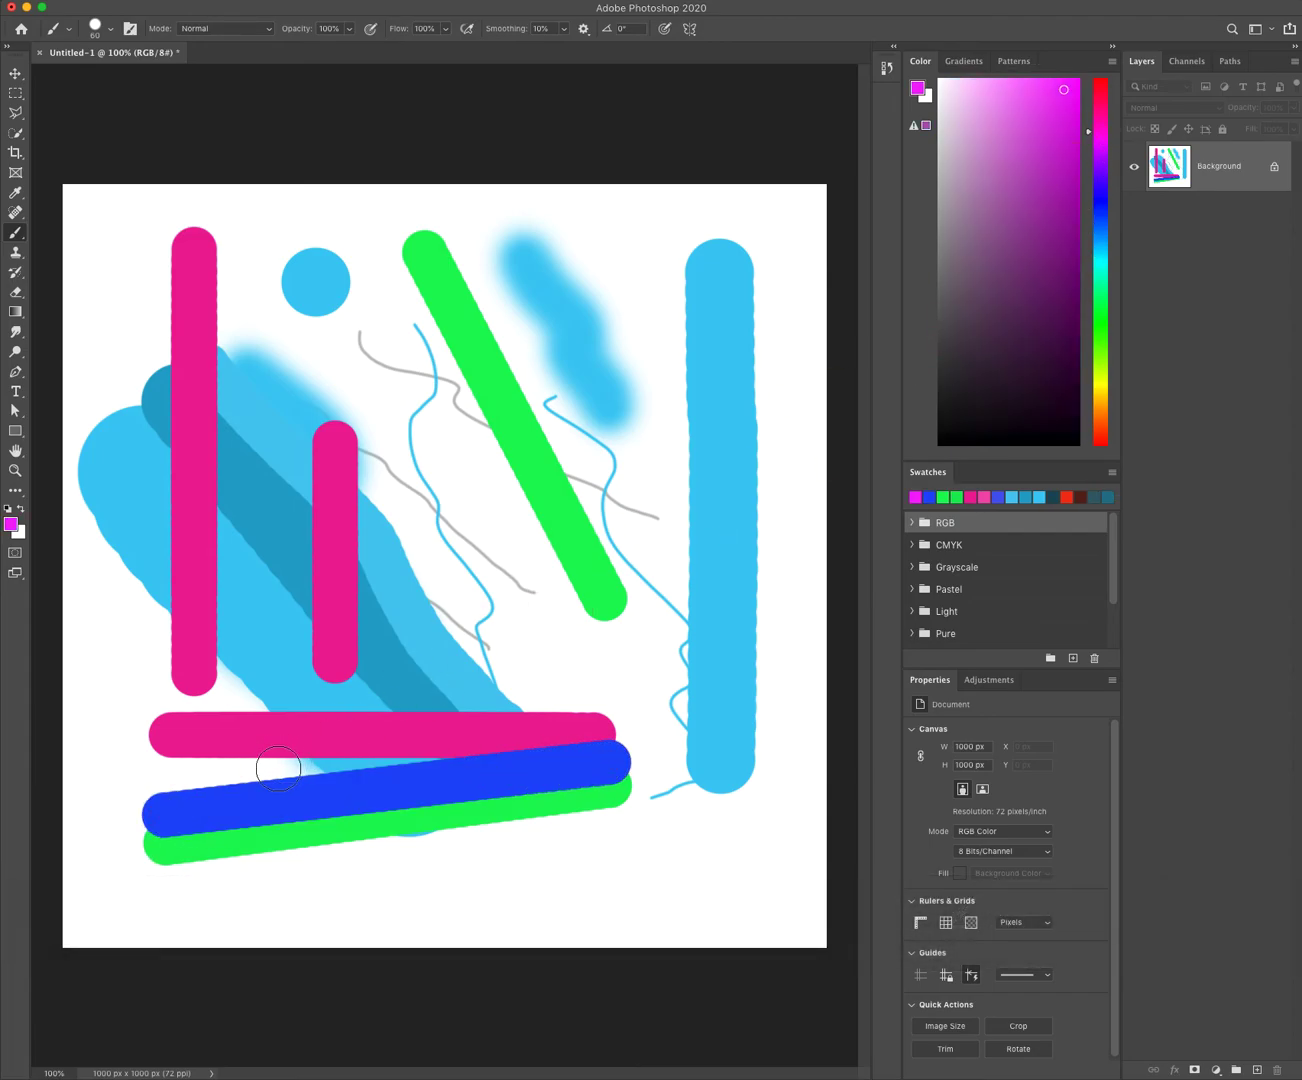
pyautogui.click(604, 727)
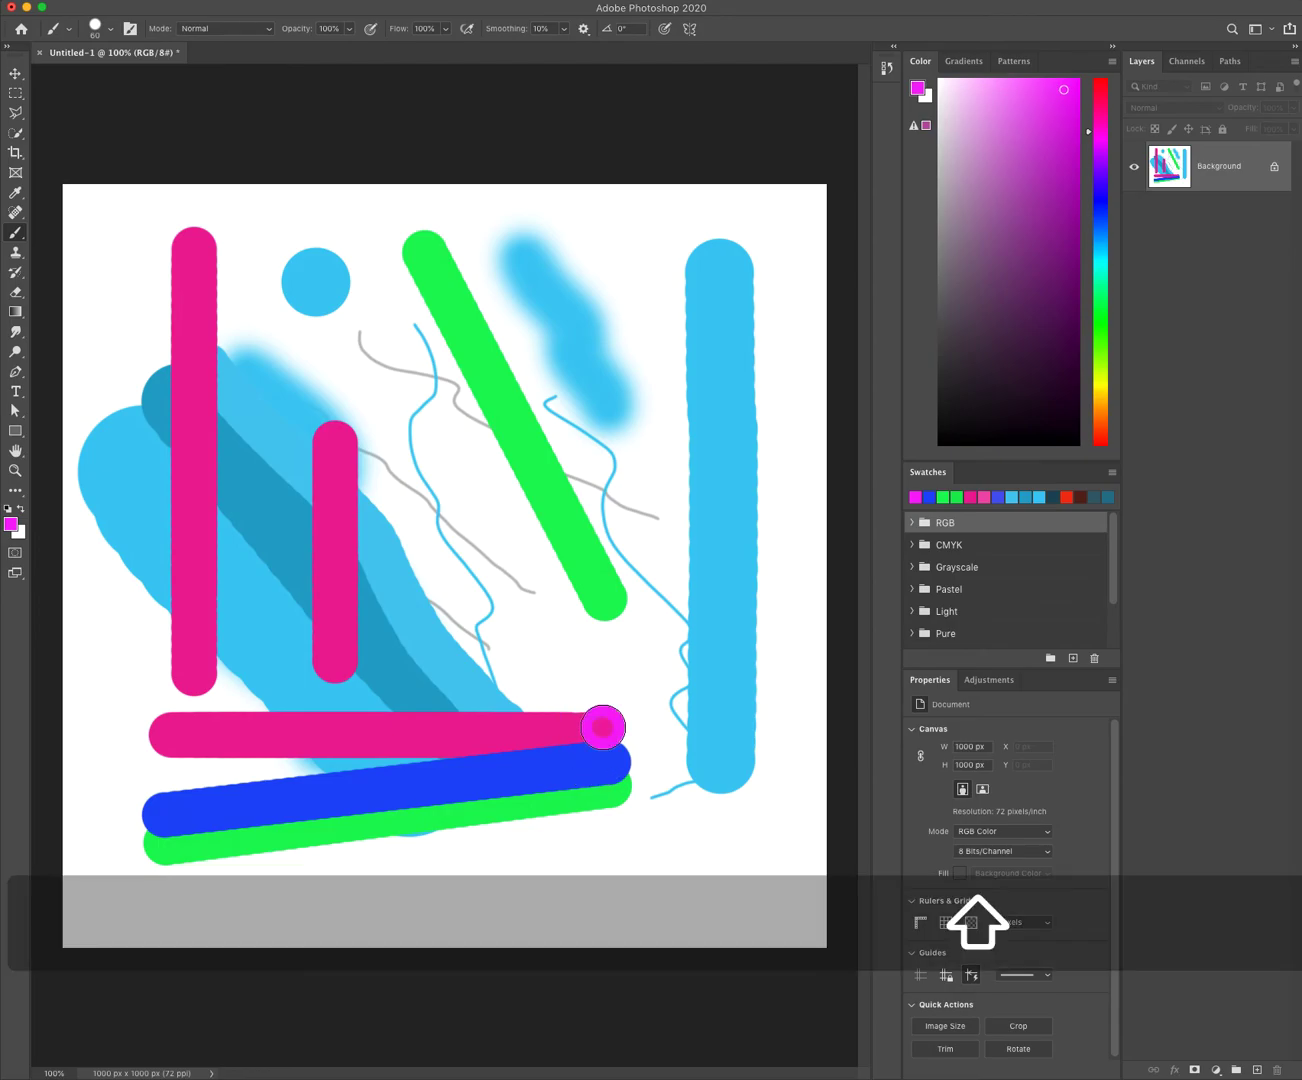
pyautogui.keyDown('shift'); pyautogui.click(158, 780); pyautogui.keyUp('shift')
pyautogui.keyDown('shift'); pyautogui.click(577, 666); pyautogui.keyUp('shift')
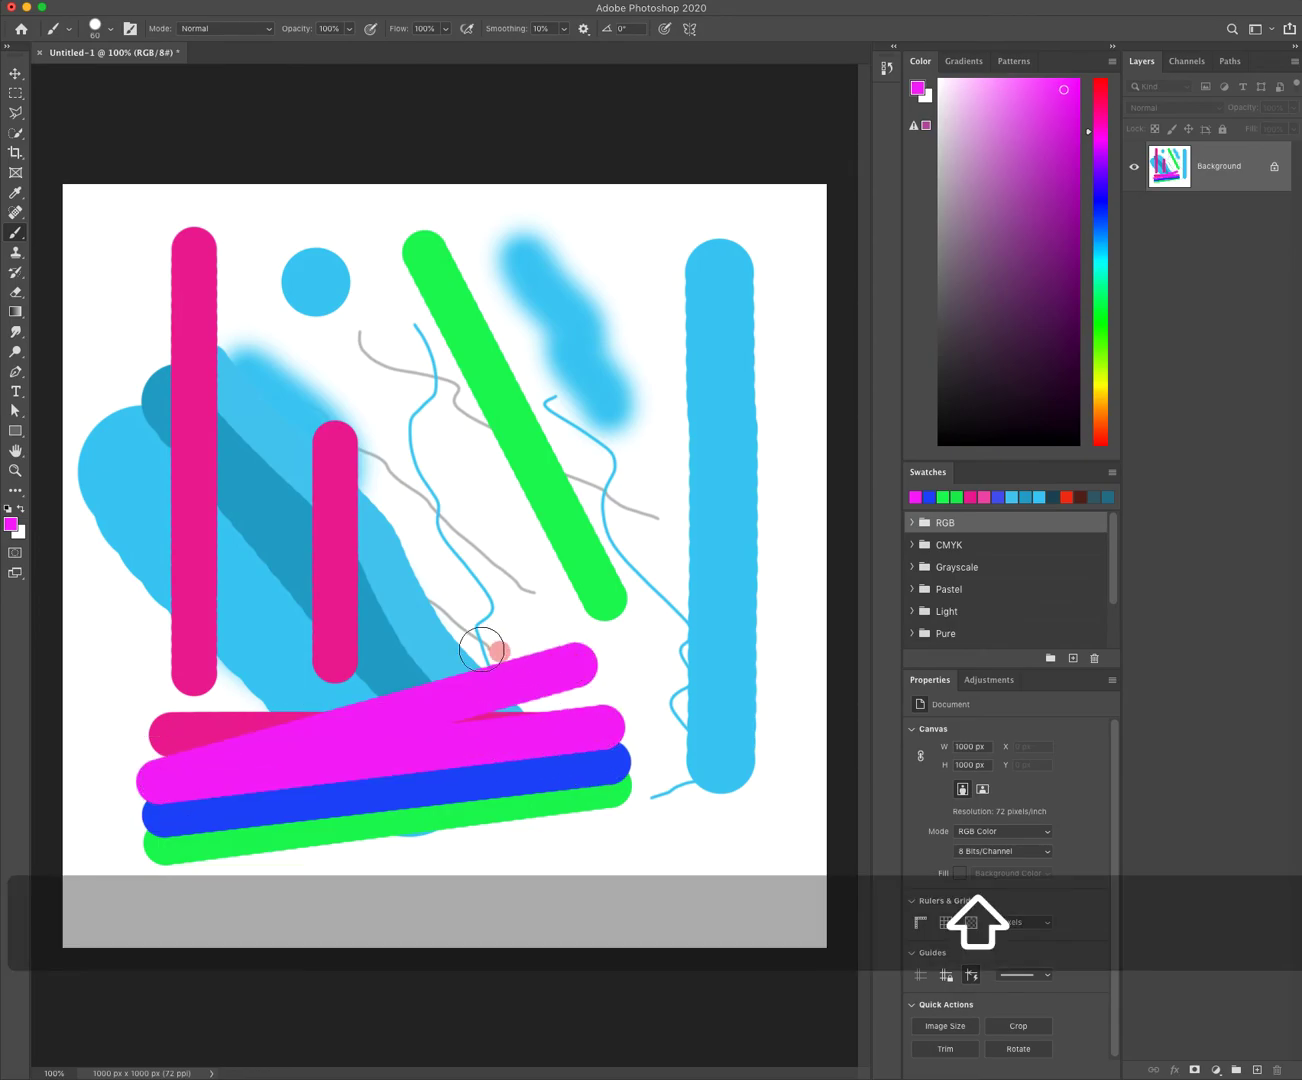
pyautogui.keyDown('shift'); pyautogui.click(161, 651); pyautogui.keyUp('shift')
pyautogui.keyDown('shift'); pyautogui.click(476, 527); pyautogui.keyUp('shift')
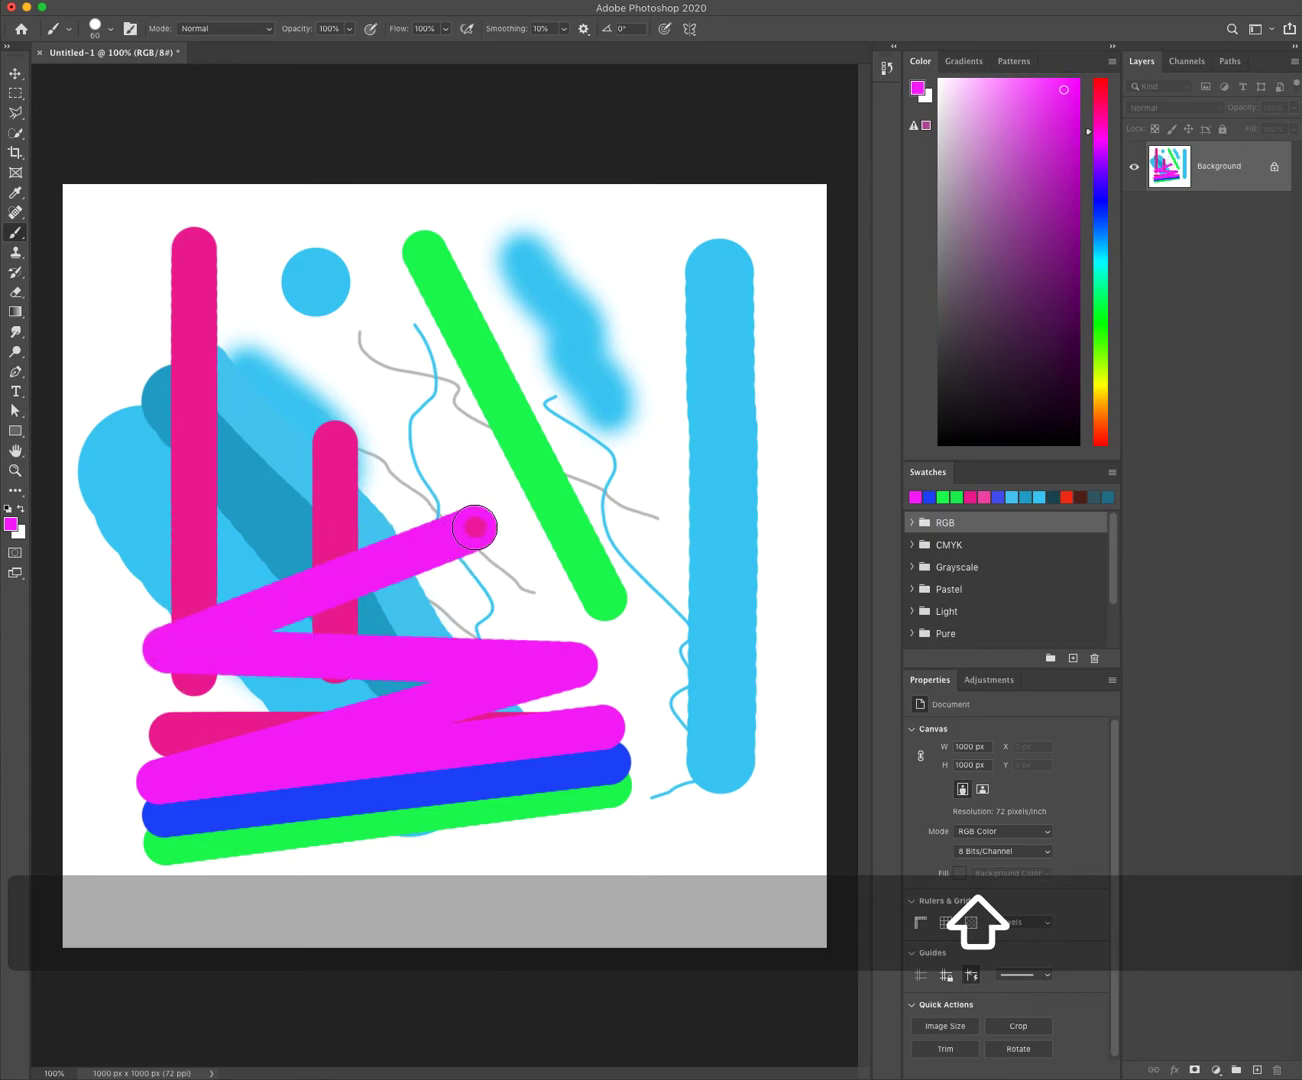
pyautogui.keyDown('shift'); pyautogui.click(155, 480); pyautogui.keyUp('shift')
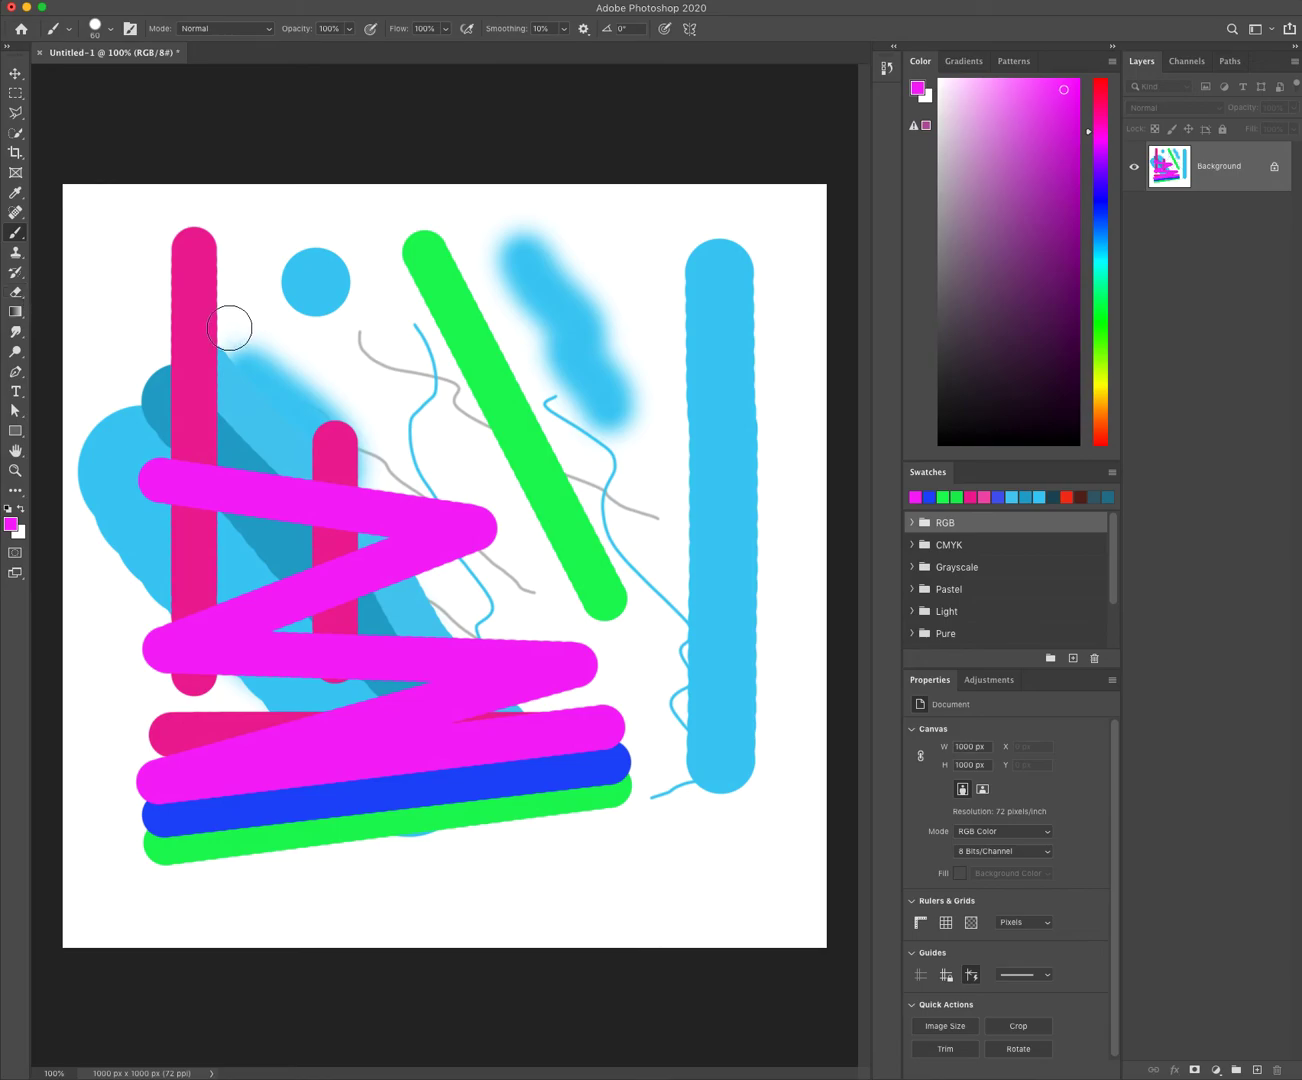
# Switch to the Eraser tool and scrub away a patch over the upper end of the magenta zigzag
pyautogui.press('e')
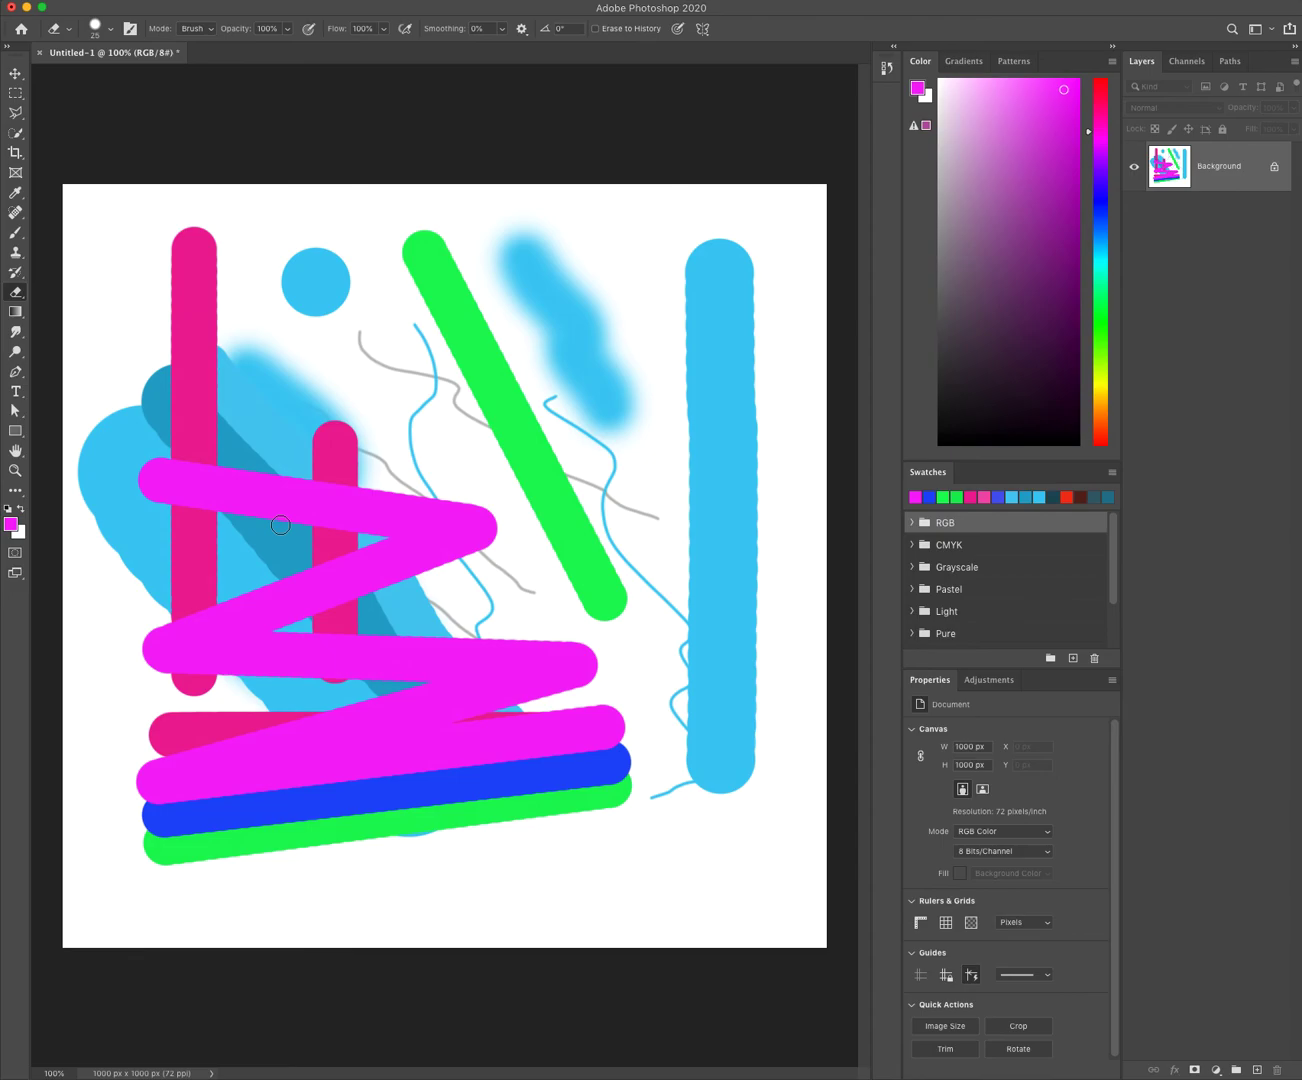
pyautogui.moveTo(261, 519)
pyautogui.mouseDown()
pyautogui.moveTo(366, 464)
pyautogui.moveTo(227, 506)
pyautogui.moveTo(320, 483)
pyautogui.moveTo(196, 541)
pyautogui.moveTo(292, 470)
pyautogui.moveTo(207, 509)
pyautogui.moveTo(259, 461)
pyautogui.moveTo(180, 510)
pyautogui.moveTo(237, 460)
pyautogui.moveTo(154, 520)
pyautogui.moveTo(232, 442)
pyautogui.moveTo(146, 503)
pyautogui.moveTo(227, 436)
pyautogui.moveTo(139, 500)
pyautogui.moveTo(218, 423)
pyautogui.moveTo(134, 480)
pyautogui.moveTo(210, 404)
pyautogui.moveTo(123, 470)
pyautogui.mouseUp()
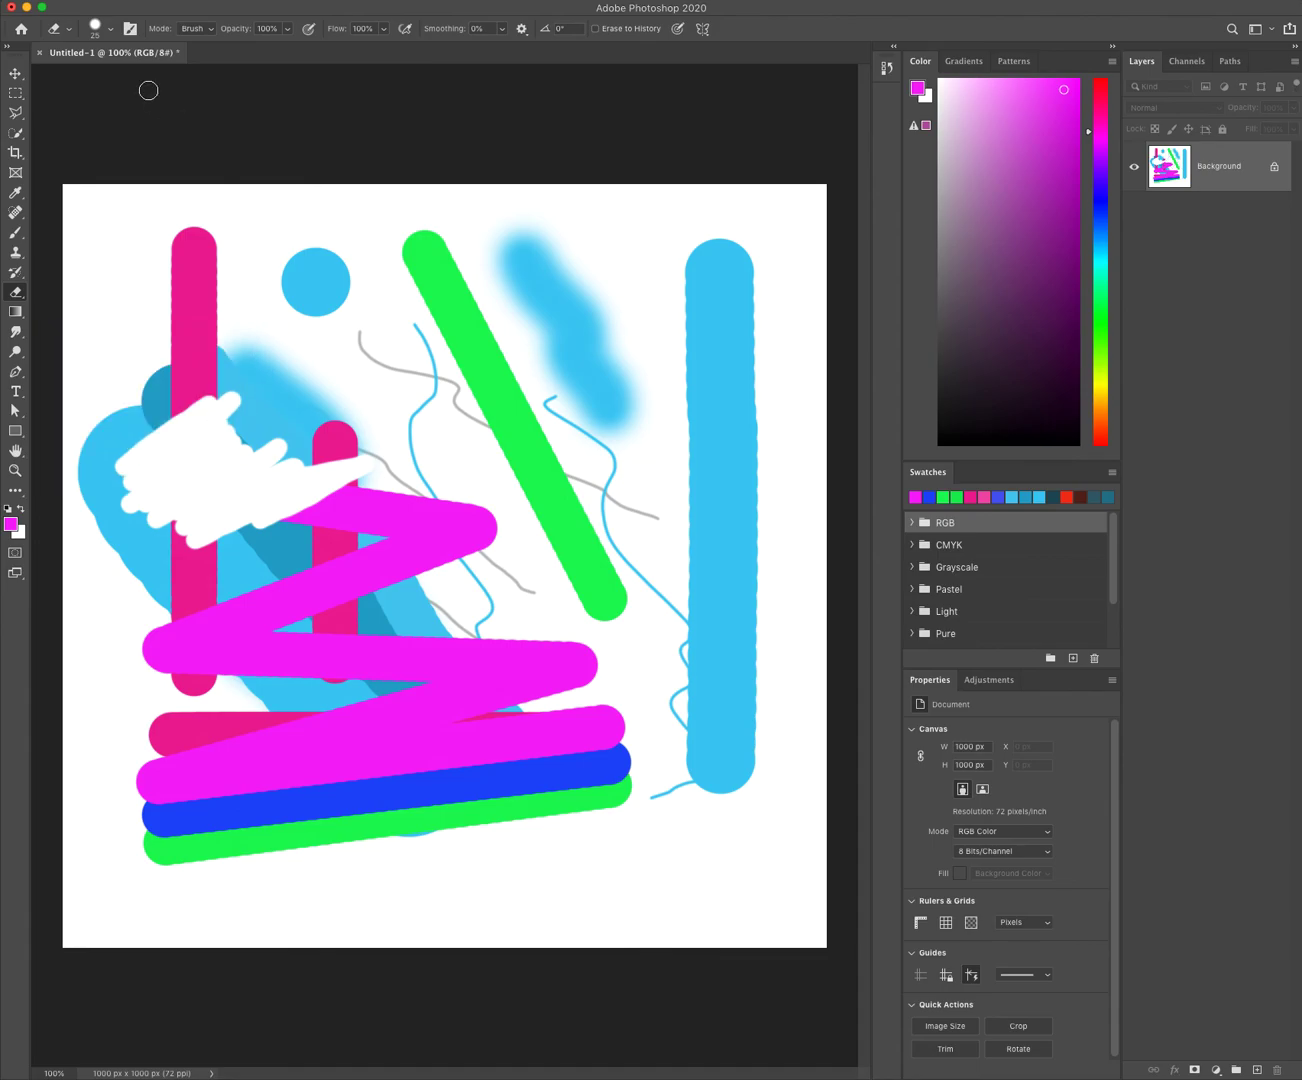
# Lower the eraser's hardness to a soft edge, enlarge it in steps to 200 px, and erase broad soft swaths through the strokes
pyautogui.click(109, 28)
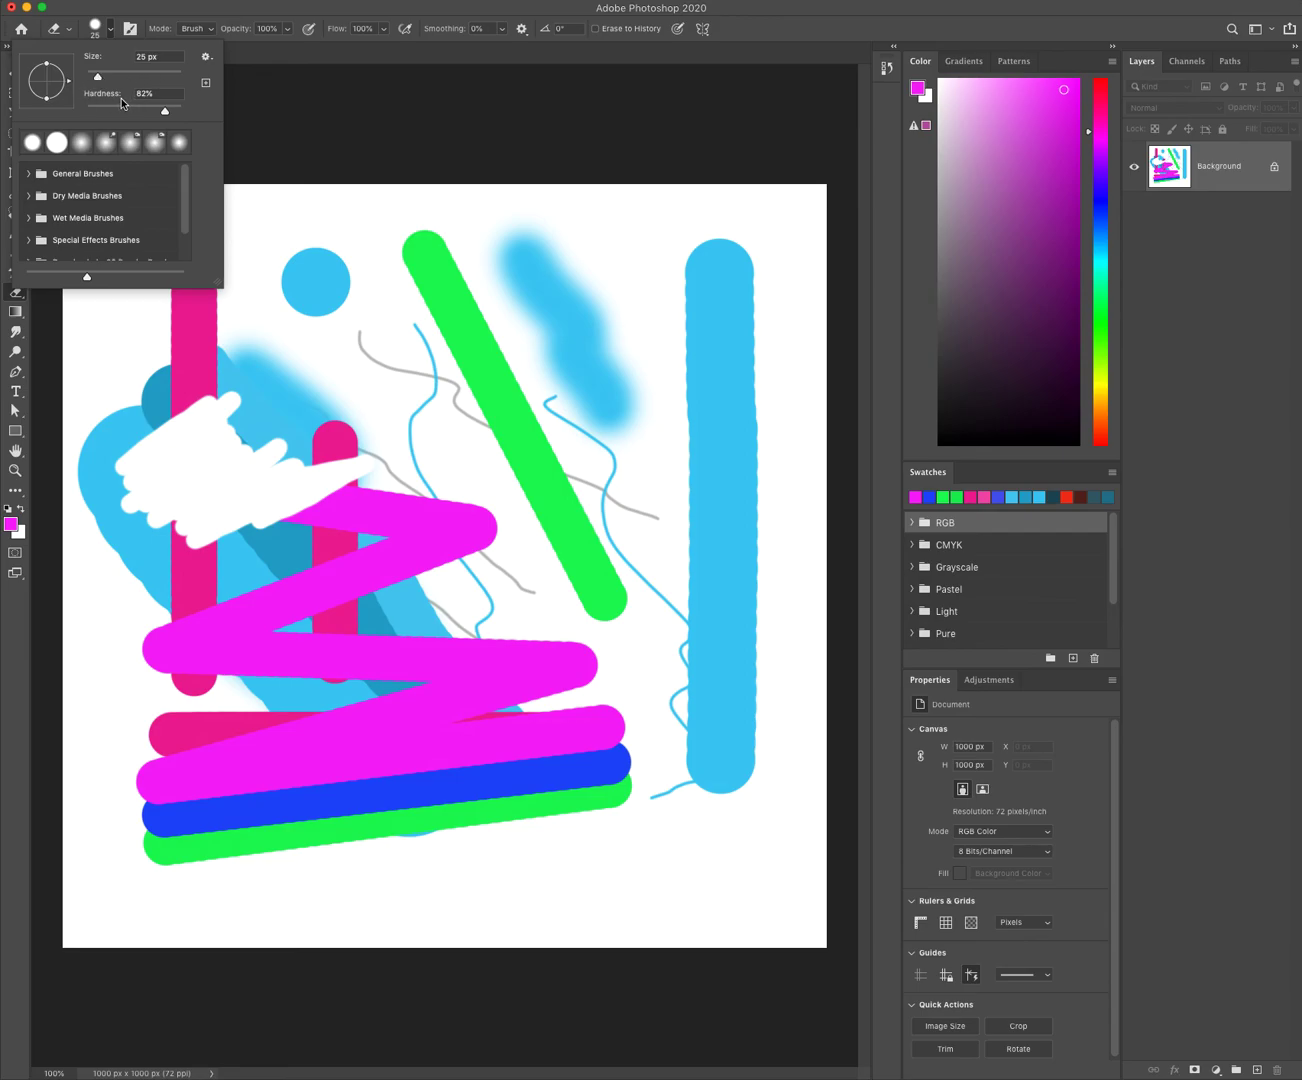
pyautogui.moveTo(163, 111); pyautogui.dragTo(89, 110)
pyautogui.press('Return')
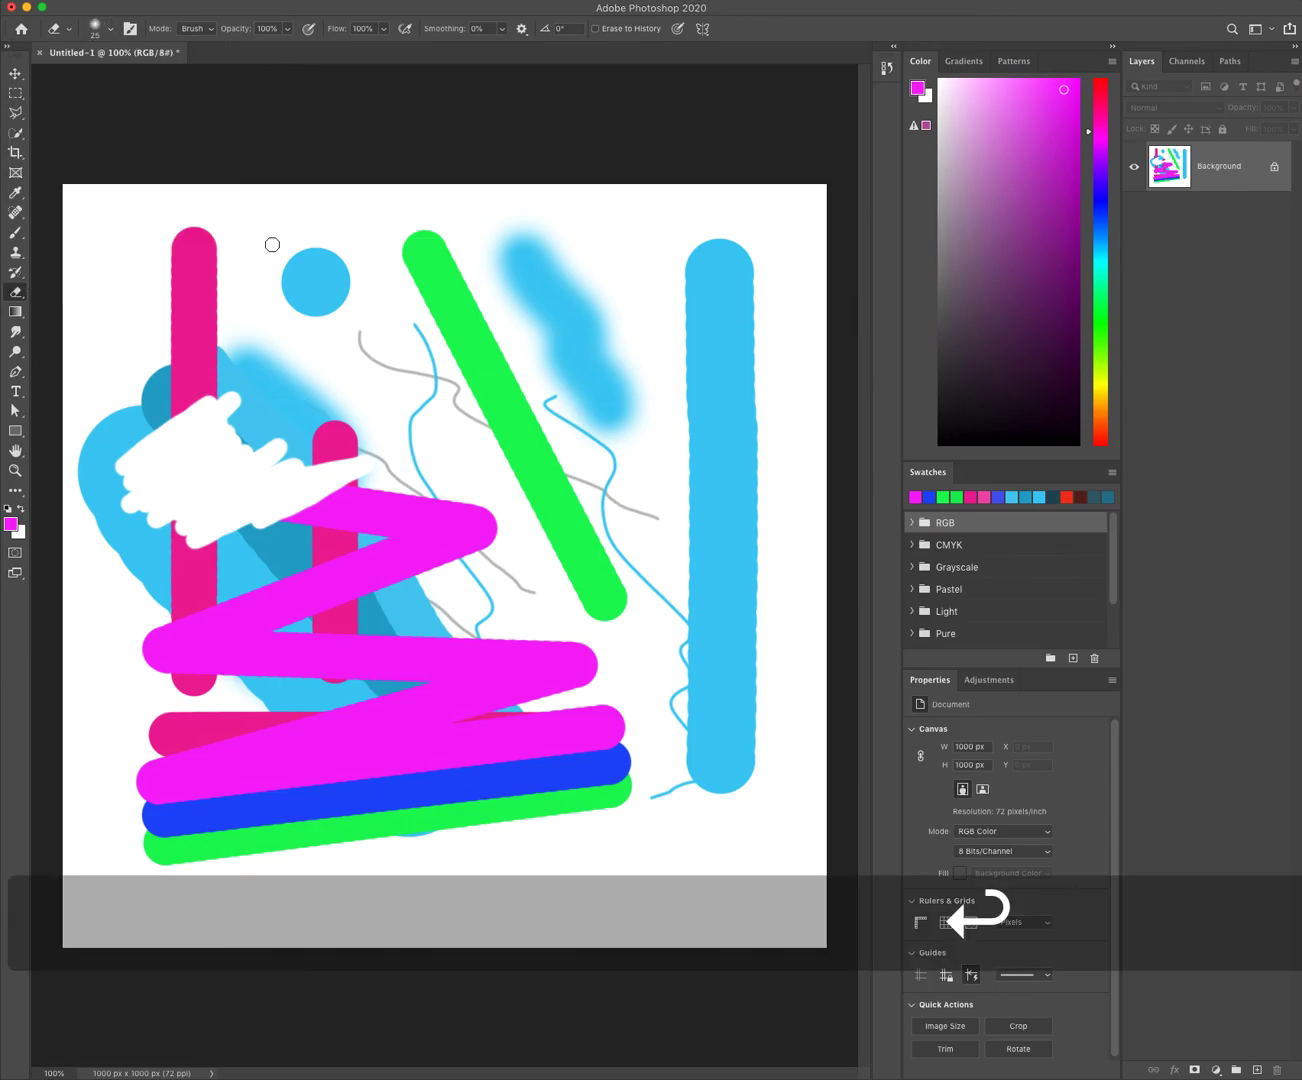
pyautogui.press(']')
pyautogui.press(']')
pyautogui.press(']')
pyautogui.press(']')
pyautogui.press(']')
pyautogui.press(']')
pyautogui.press(']')
pyautogui.press(']')
pyautogui.press(']')
pyautogui.press(']')
pyautogui.press(']')
pyautogui.press(']')
pyautogui.press(']')
pyautogui.press(']')
pyautogui.moveTo(237, 343)
pyautogui.mouseDown()
pyautogui.moveTo(424, 619)
pyautogui.moveTo(517, 818)
pyautogui.moveTo(504, 834)
pyautogui.moveTo(413, 706)
pyautogui.moveTo(290, 464)
pyautogui.moveTo(167, 269)
pyautogui.moveTo(166, 349)
pyautogui.moveTo(236, 502)
pyautogui.mouseUp()
pyautogui.moveTo(352, 703)
pyautogui.mouseDown()
pyautogui.moveTo(430, 865)
pyautogui.moveTo(331, 666)
pyautogui.moveTo(224, 377)
pyautogui.moveTo(203, 463)
pyautogui.mouseUp()
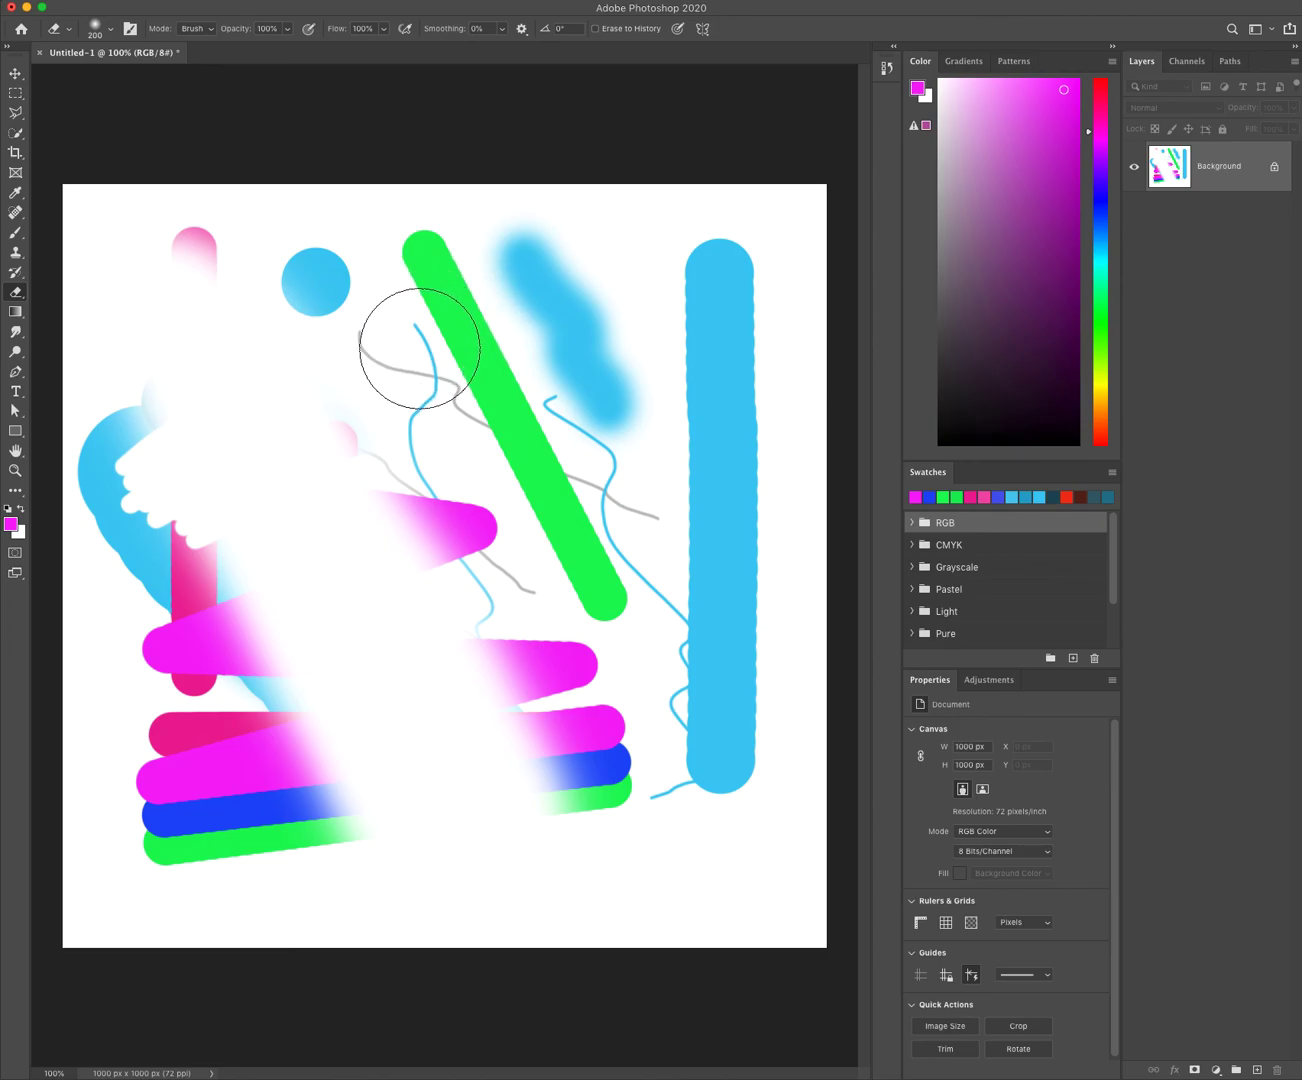
# Set the eraser's hardness to 100%, enlarge it in steps to 700 px, and erase all remaining paint from the canvas
pyautogui.rightClick(421, 349)
pyautogui.moveTo(505, 422); pyautogui.dragTo(588, 420)
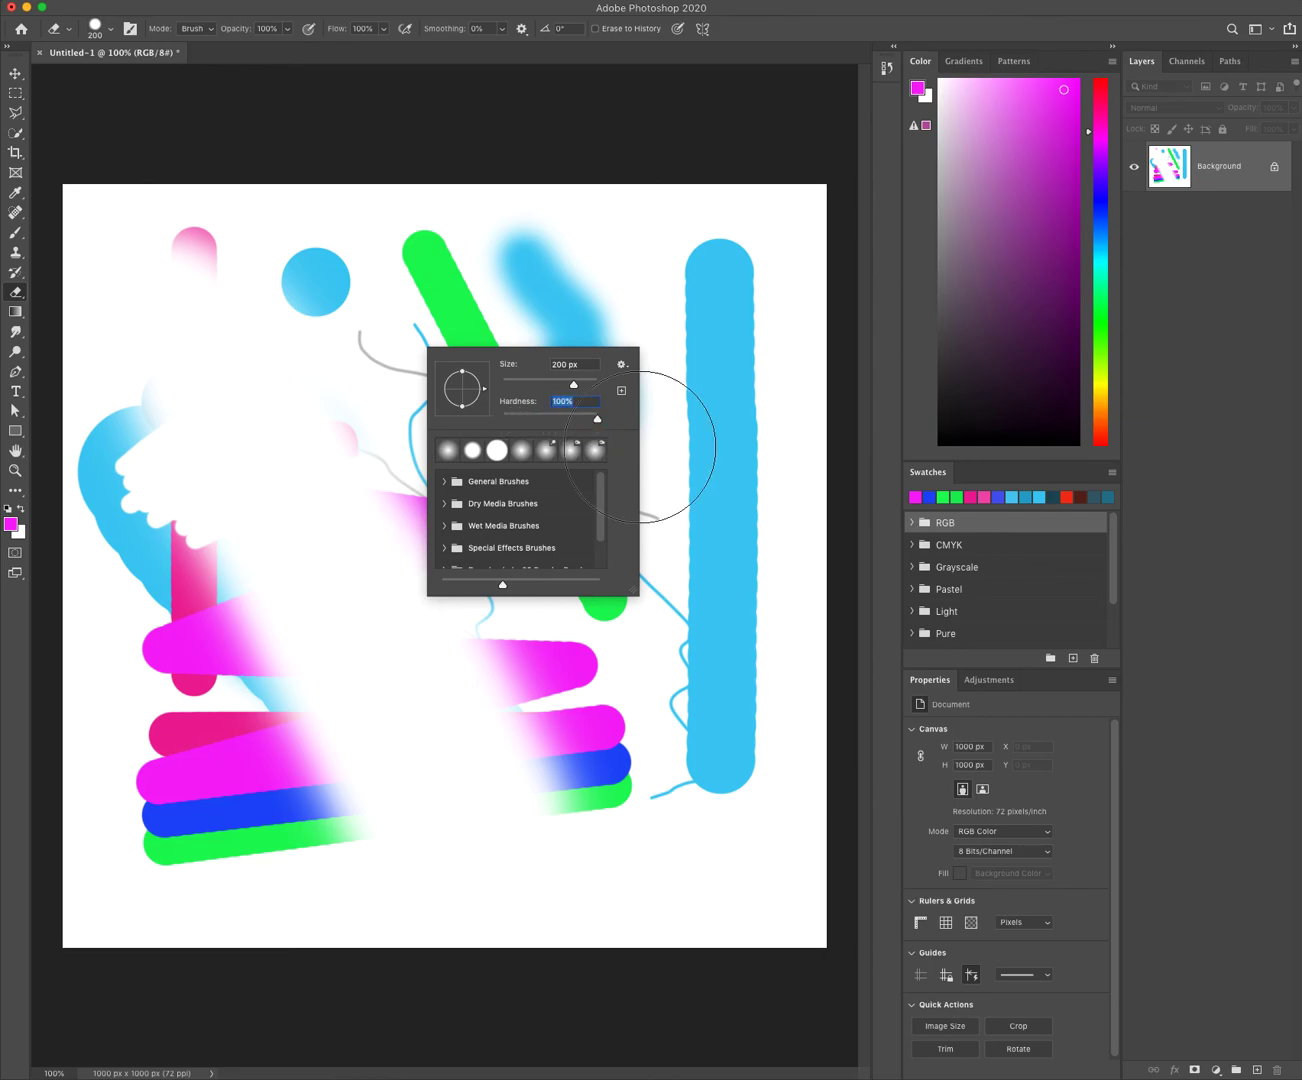
pyautogui.press('Return')
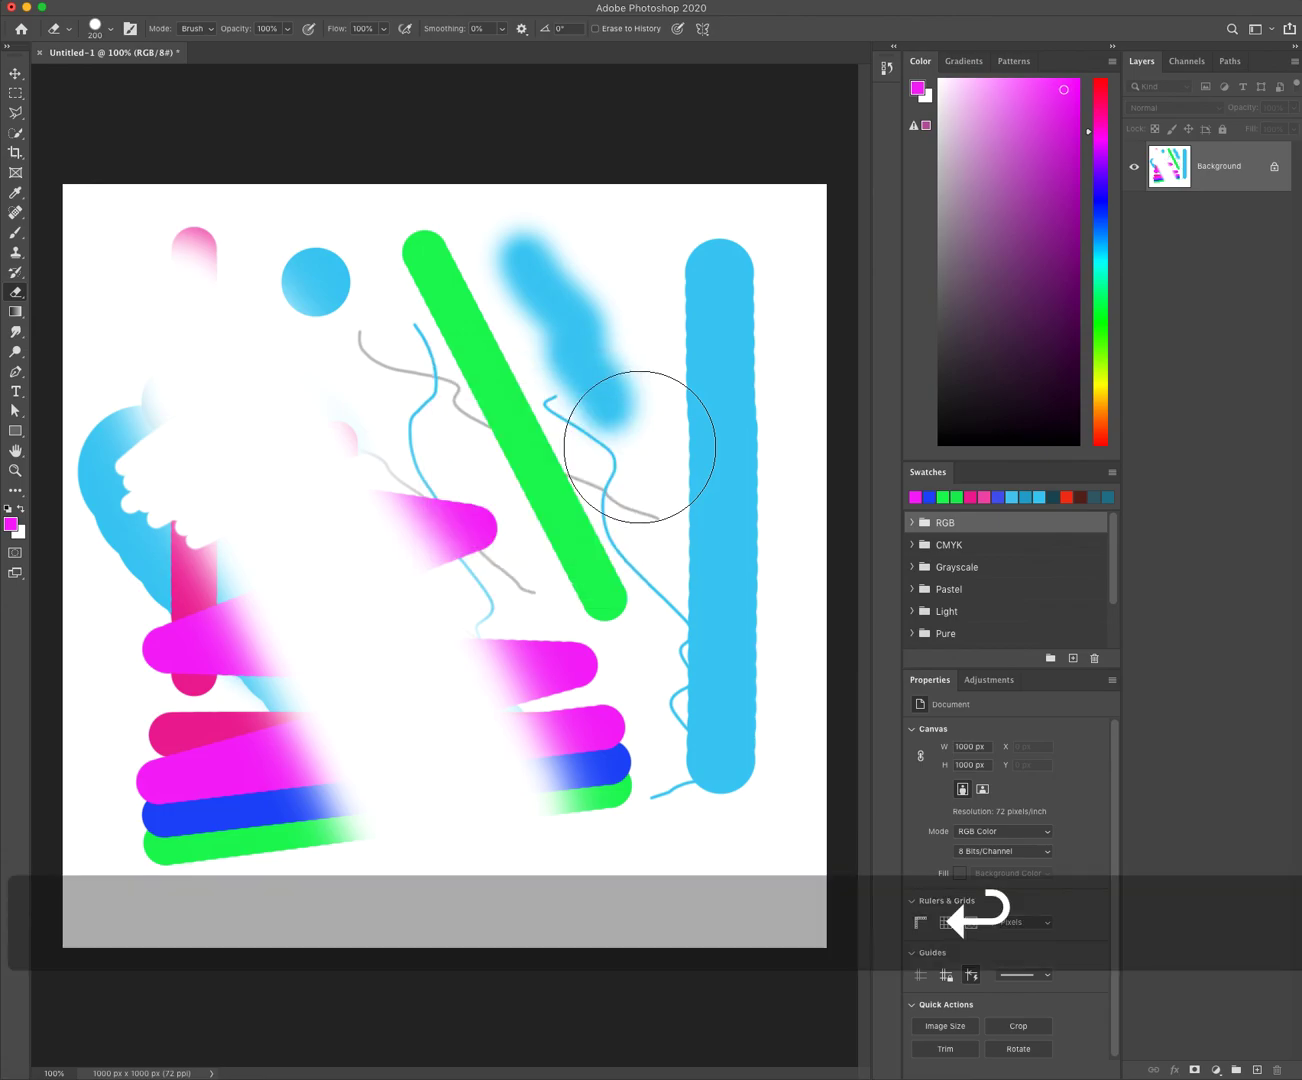
pyautogui.press(']')
pyautogui.press(']')
pyautogui.press(']')
pyautogui.press(']')
pyautogui.press(']')
pyautogui.press(']')
pyautogui.press(']')
pyautogui.press(']')
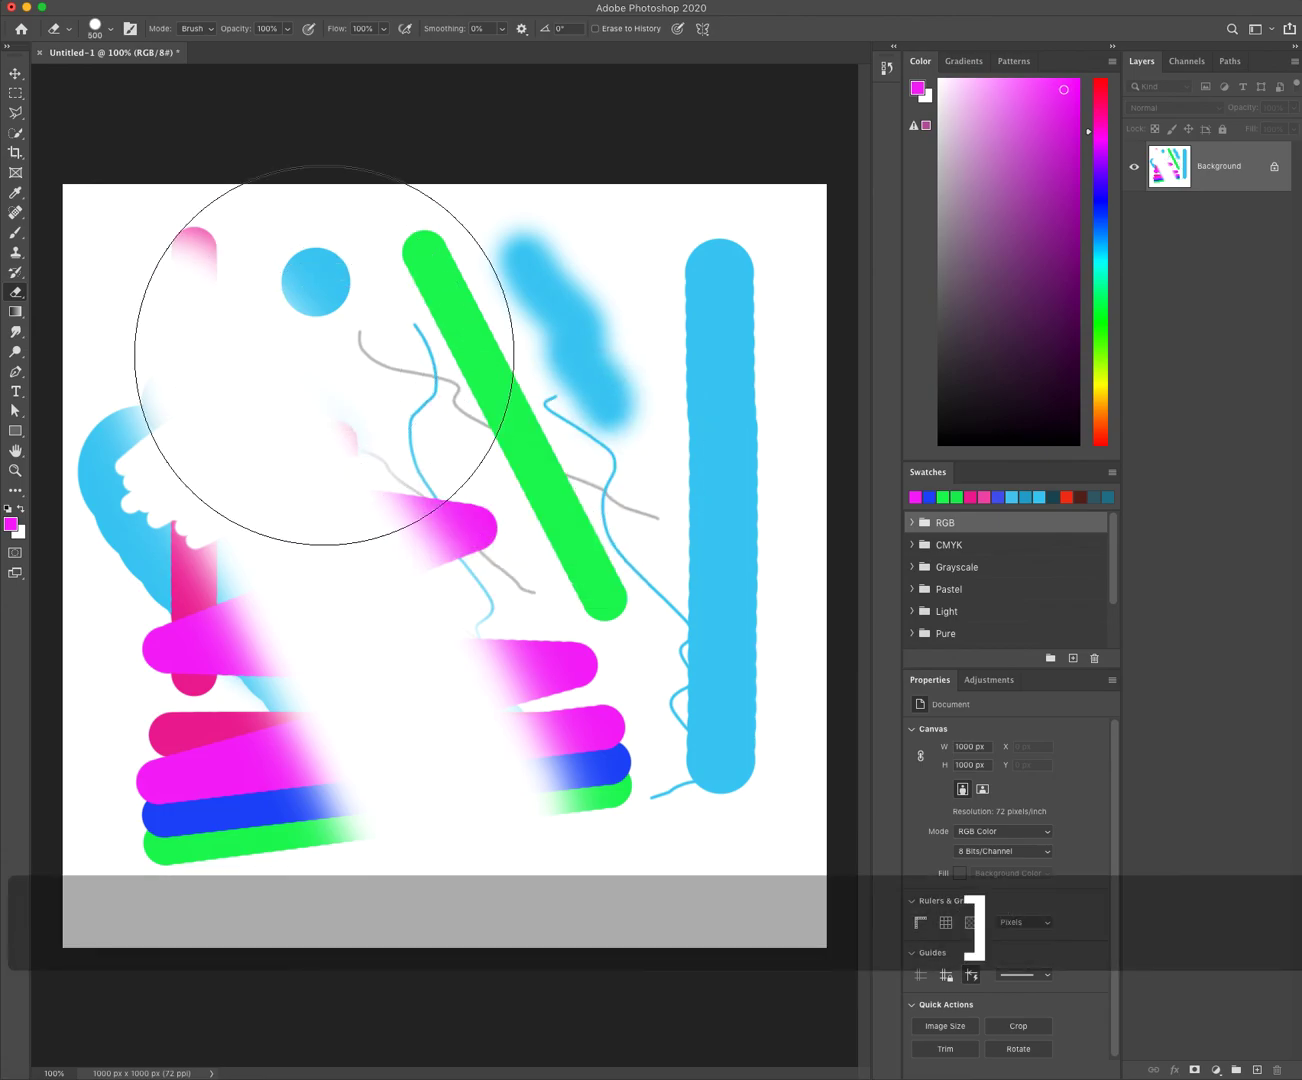
pyautogui.moveTo(317, 311)
pyautogui.mouseDown()
pyautogui.moveTo(302, 340)
pyautogui.moveTo(659, 341)
pyautogui.moveTo(682, 700)
pyautogui.moveTo(653, 824)
pyautogui.moveTo(546, 845)
pyautogui.moveTo(293, 848)
pyautogui.moveTo(248, 801)
pyautogui.moveTo(235, 677)
pyautogui.moveTo(239, 293)
pyautogui.moveTo(738, 314)
pyautogui.moveTo(764, 581)
pyautogui.moveTo(602, 404)
pyautogui.moveTo(516, 494)
pyautogui.mouseUp()
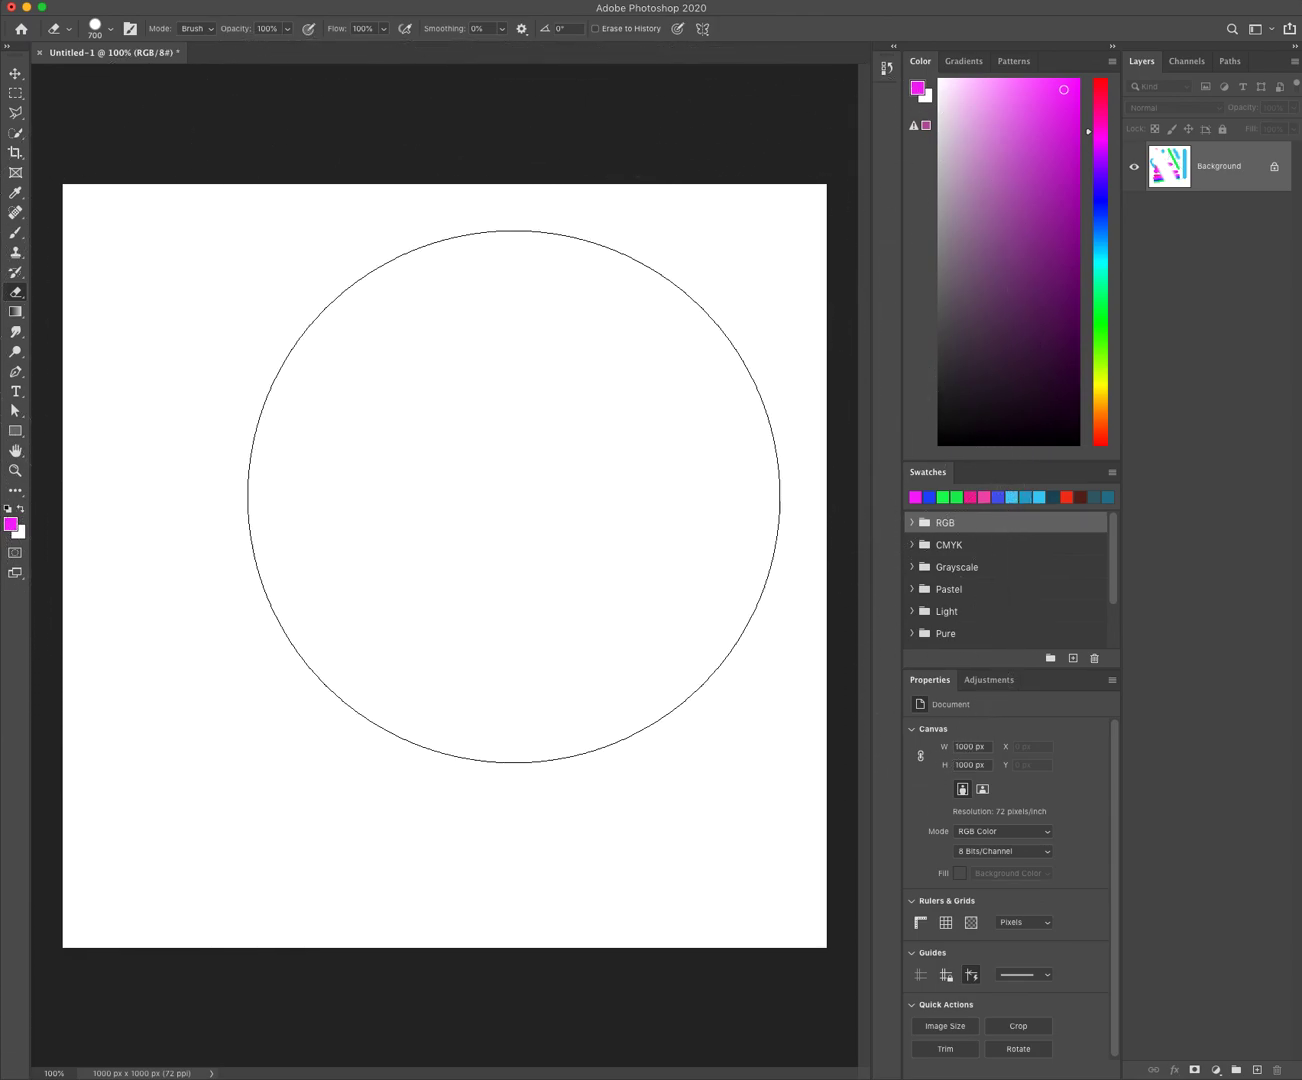
# Reduce the eraser size in steps to 175 px
pyautogui.press('[')
pyautogui.press('[')
pyautogui.press('[')
pyautogui.press('[')
pyautogui.press('[')
pyautogui.press('[')
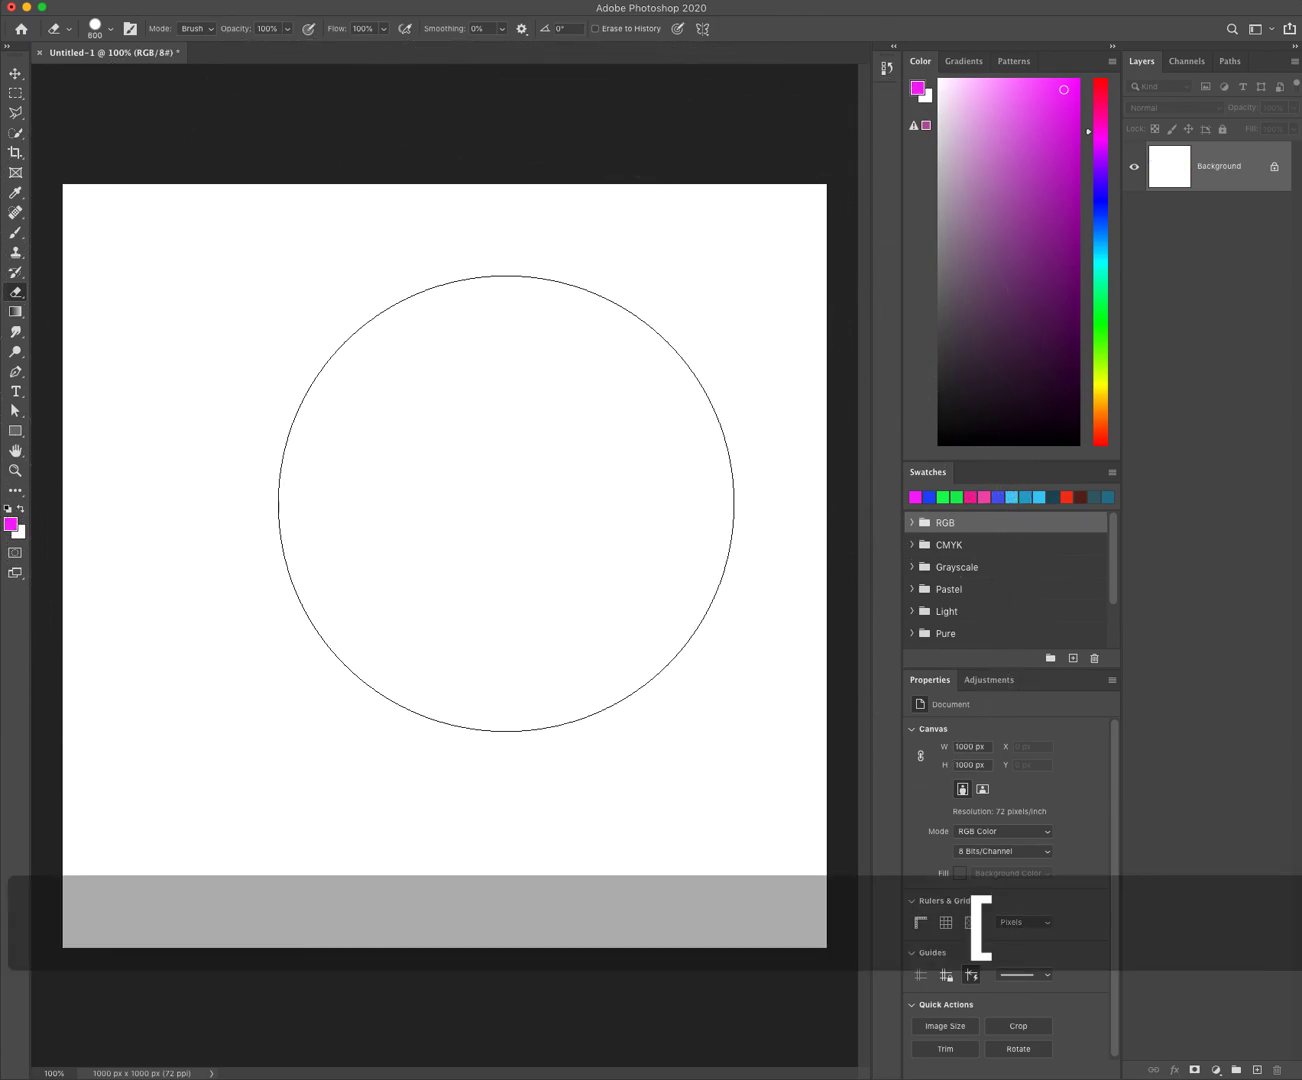
pyautogui.press('[')
pyautogui.press('[')
pyautogui.press('[')
pyautogui.press('[')
pyautogui.press('[')
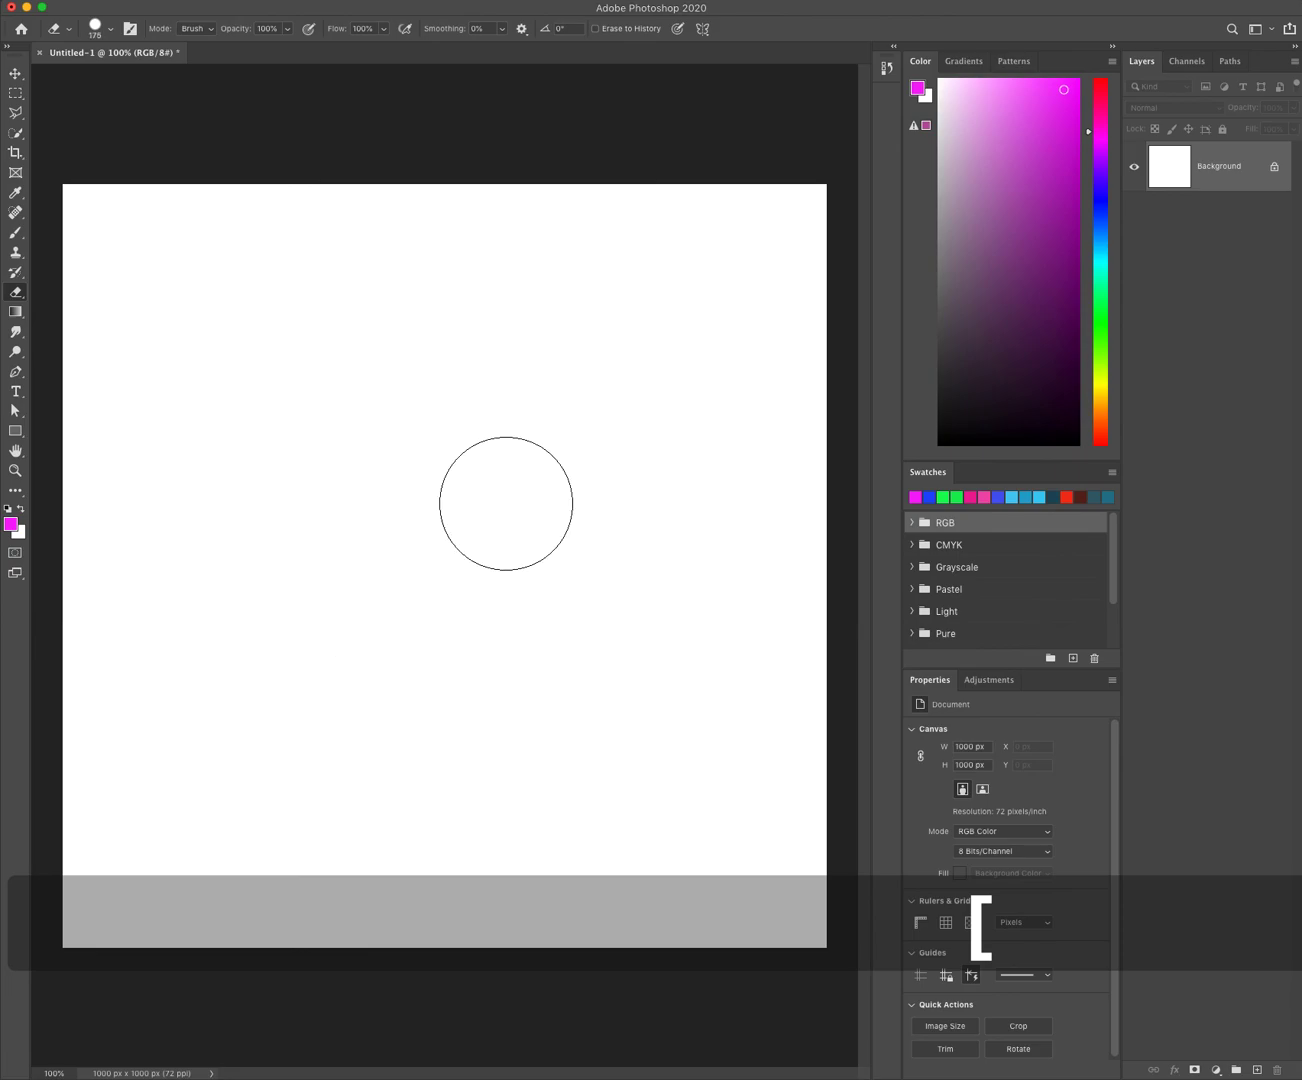